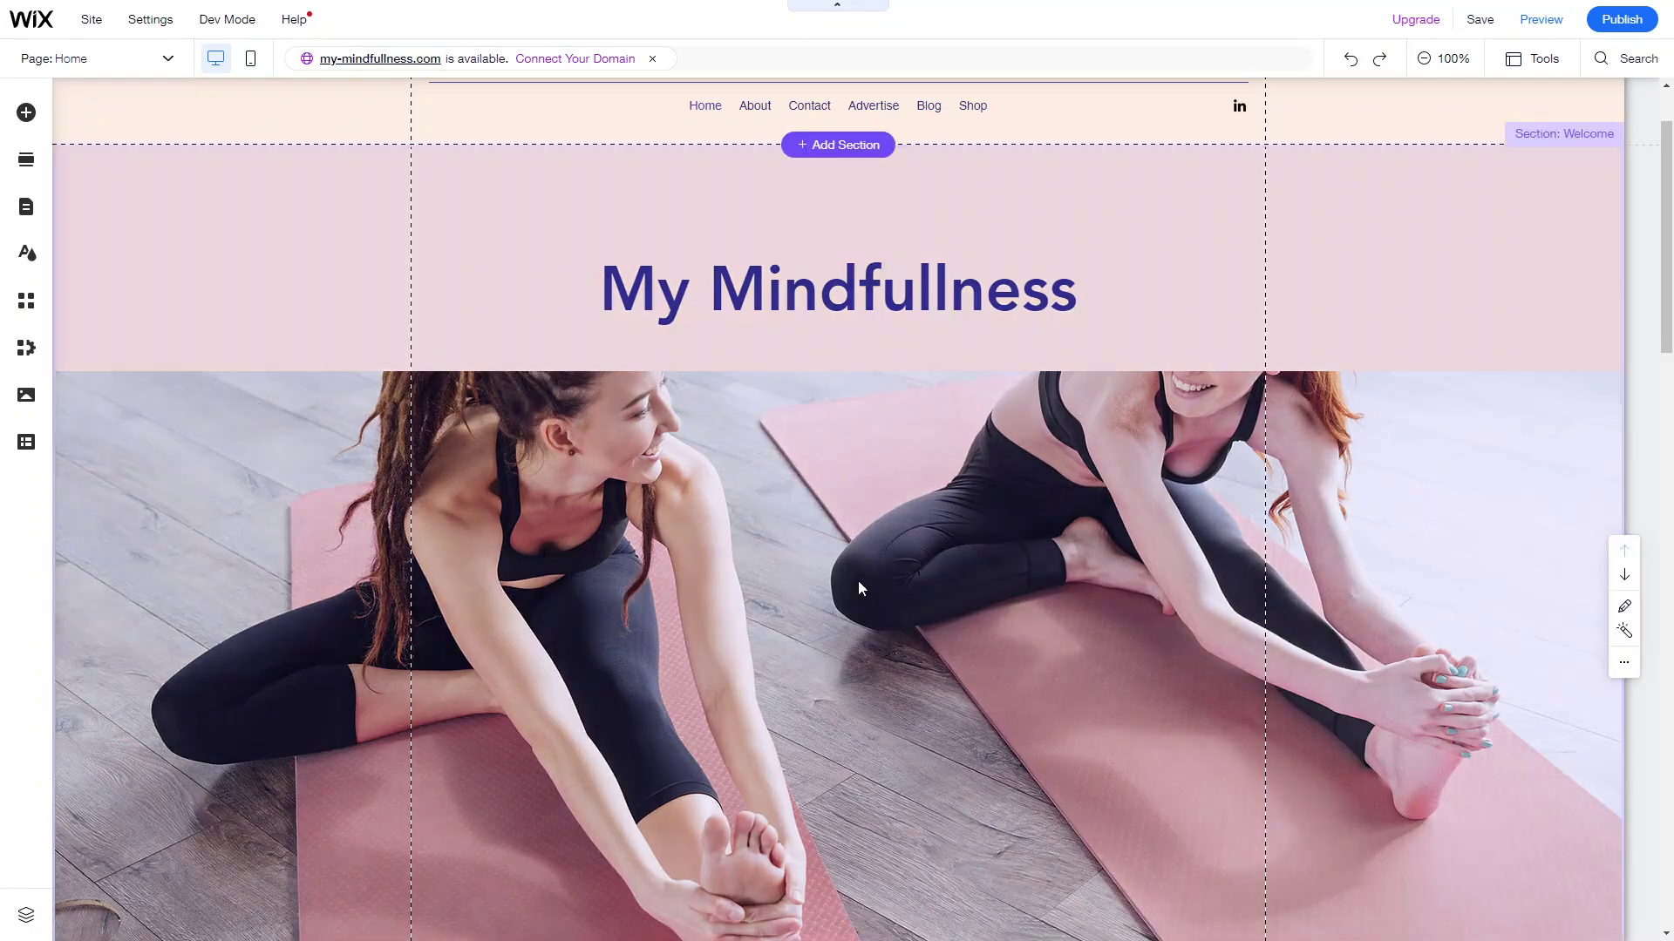
Open the SEO Basics settings of the Home page from the site's page manager.
scroll(816, 566, down, 3)
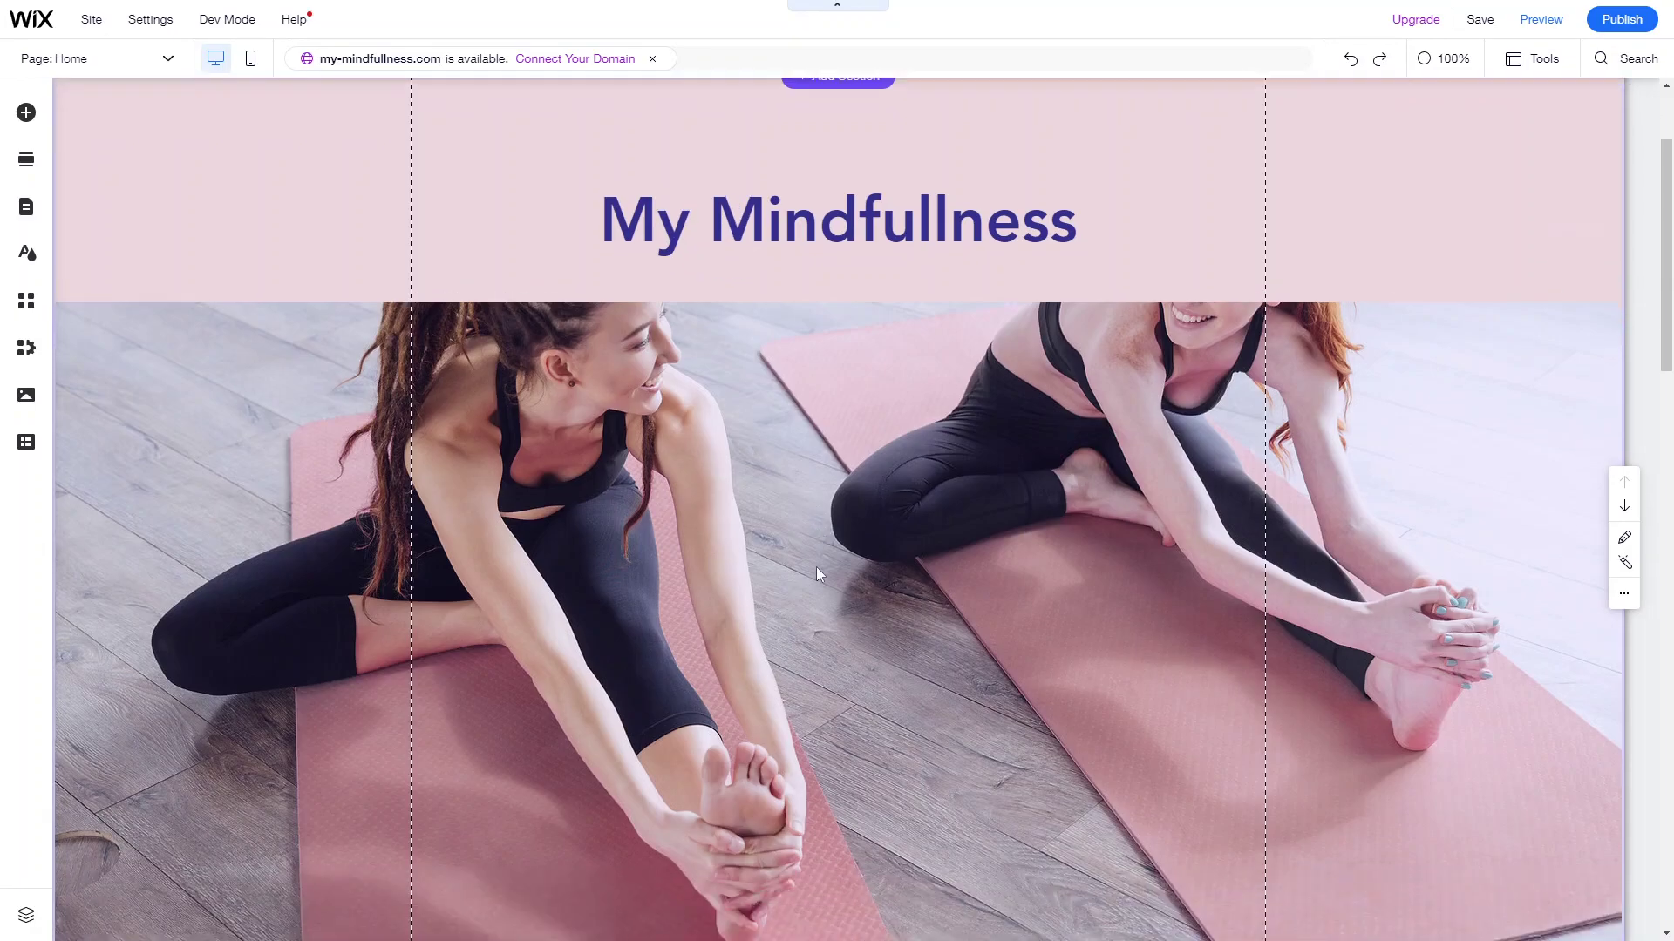
scroll(816, 567, up, 1)
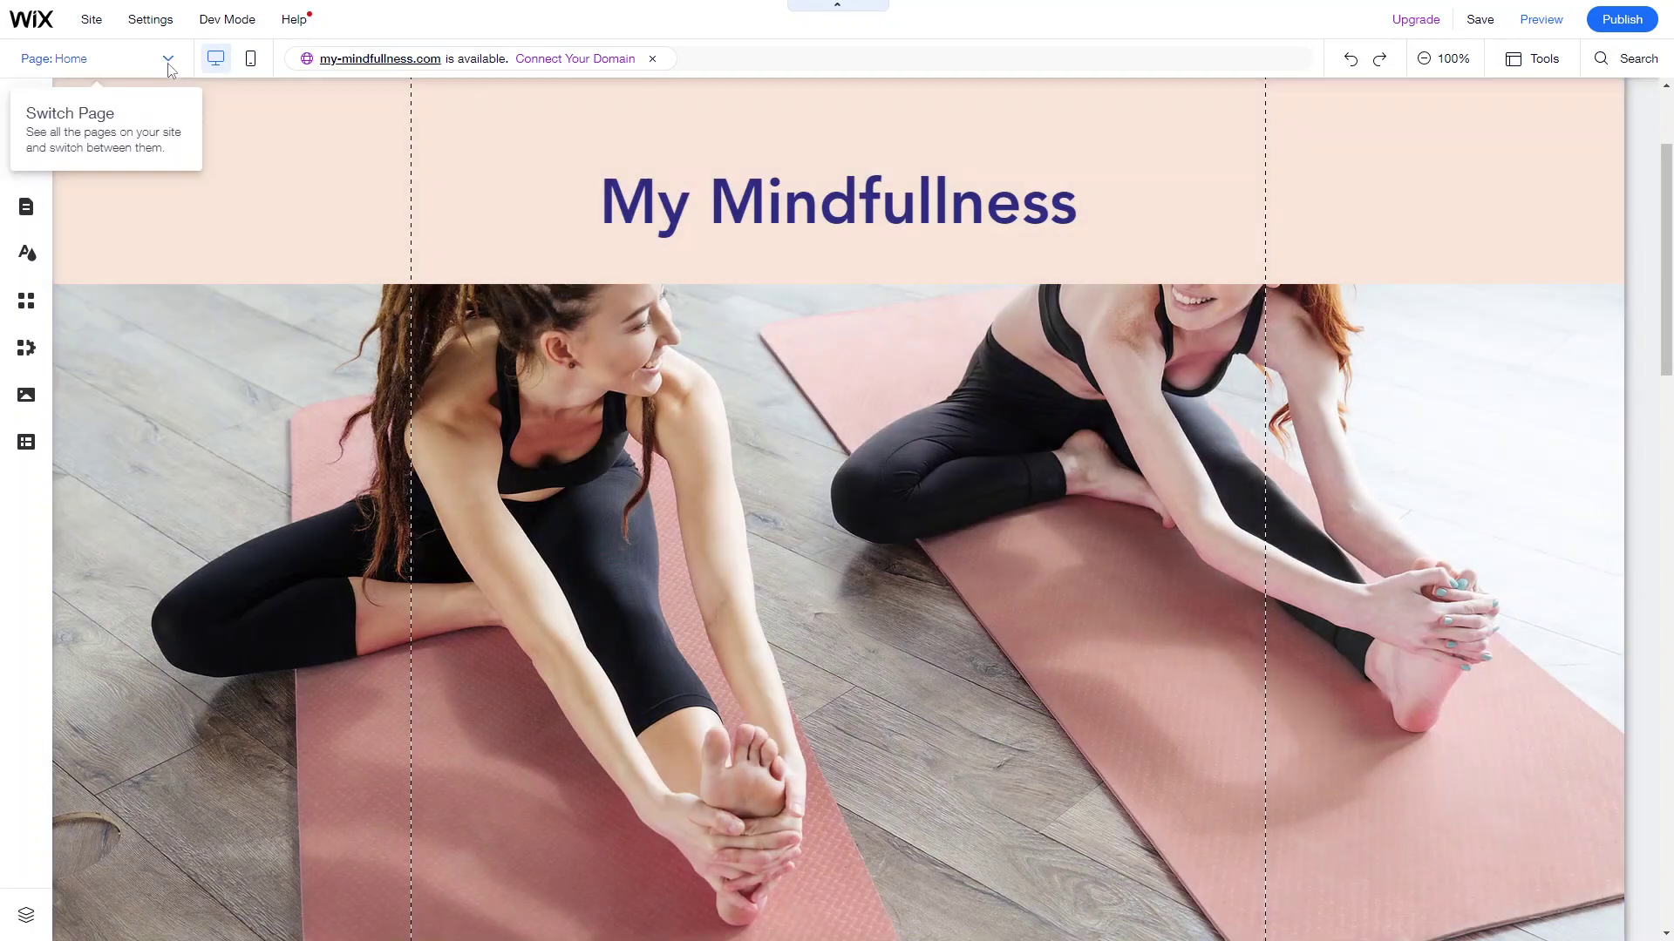
click(170, 66)
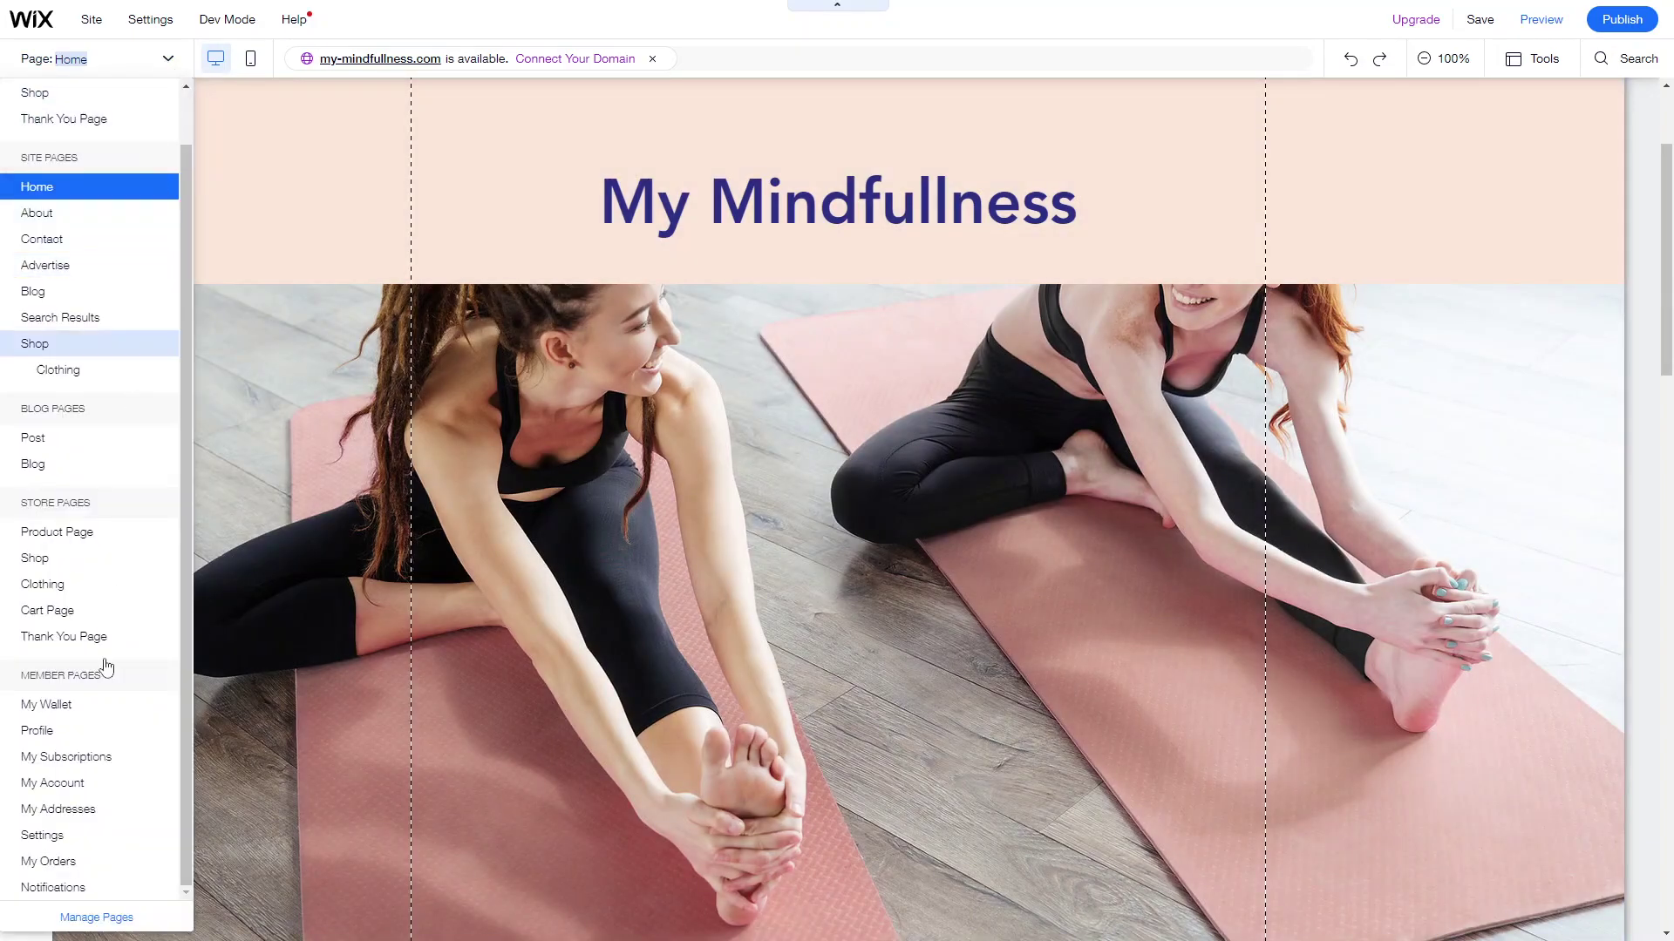
click(102, 920)
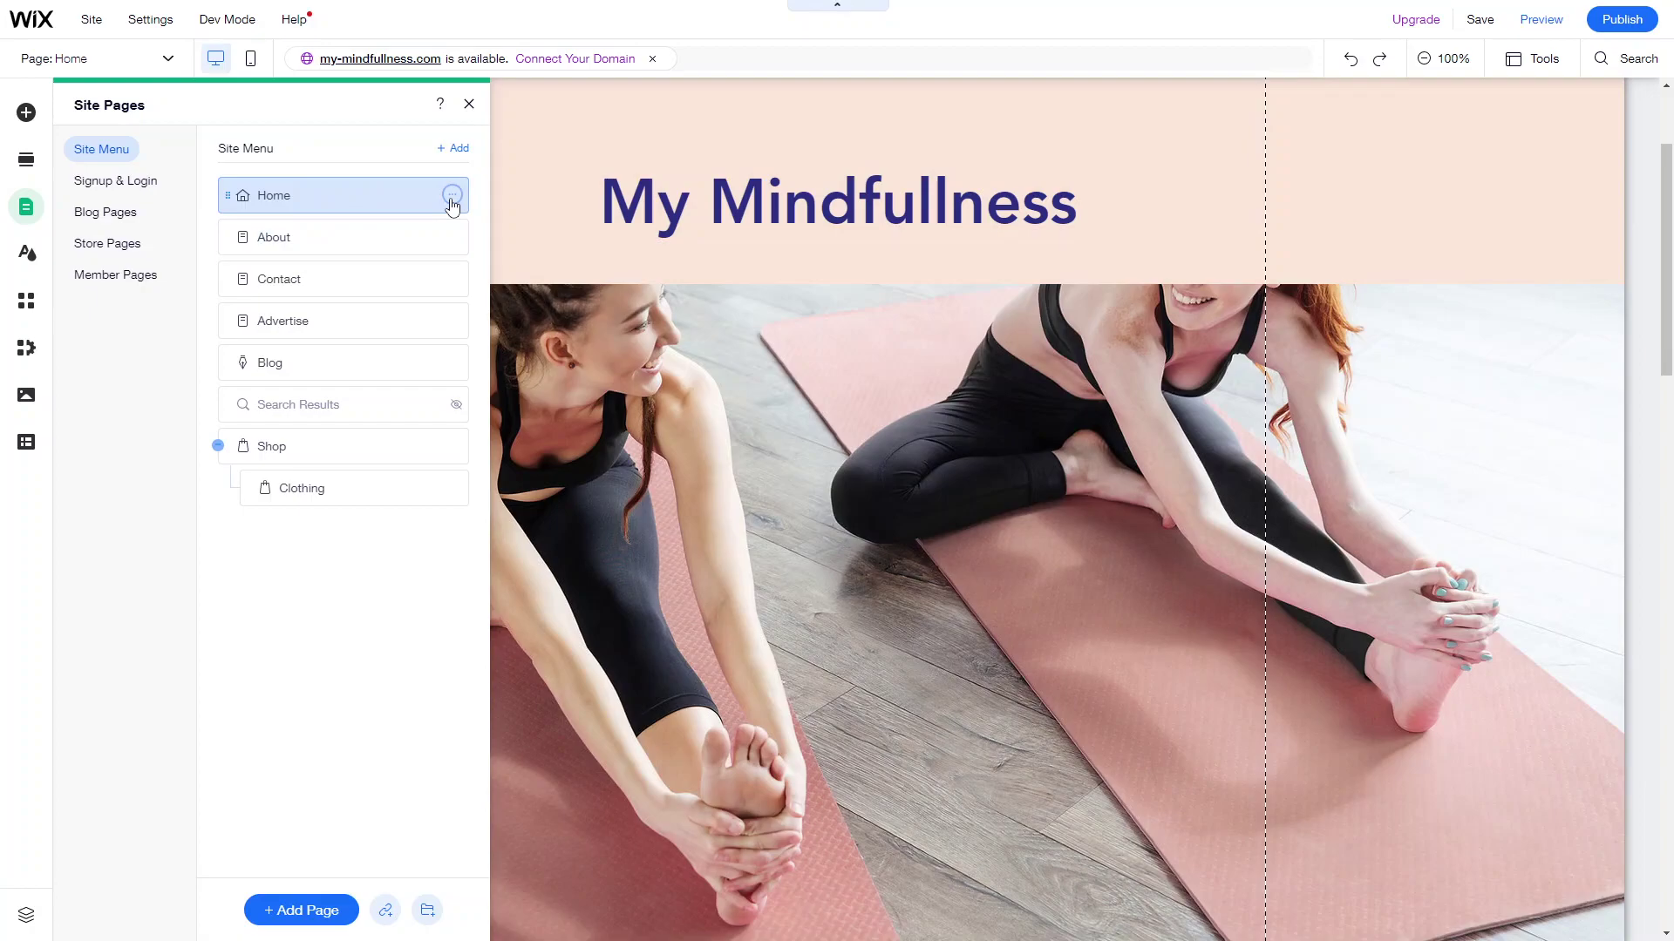
click(452, 197)
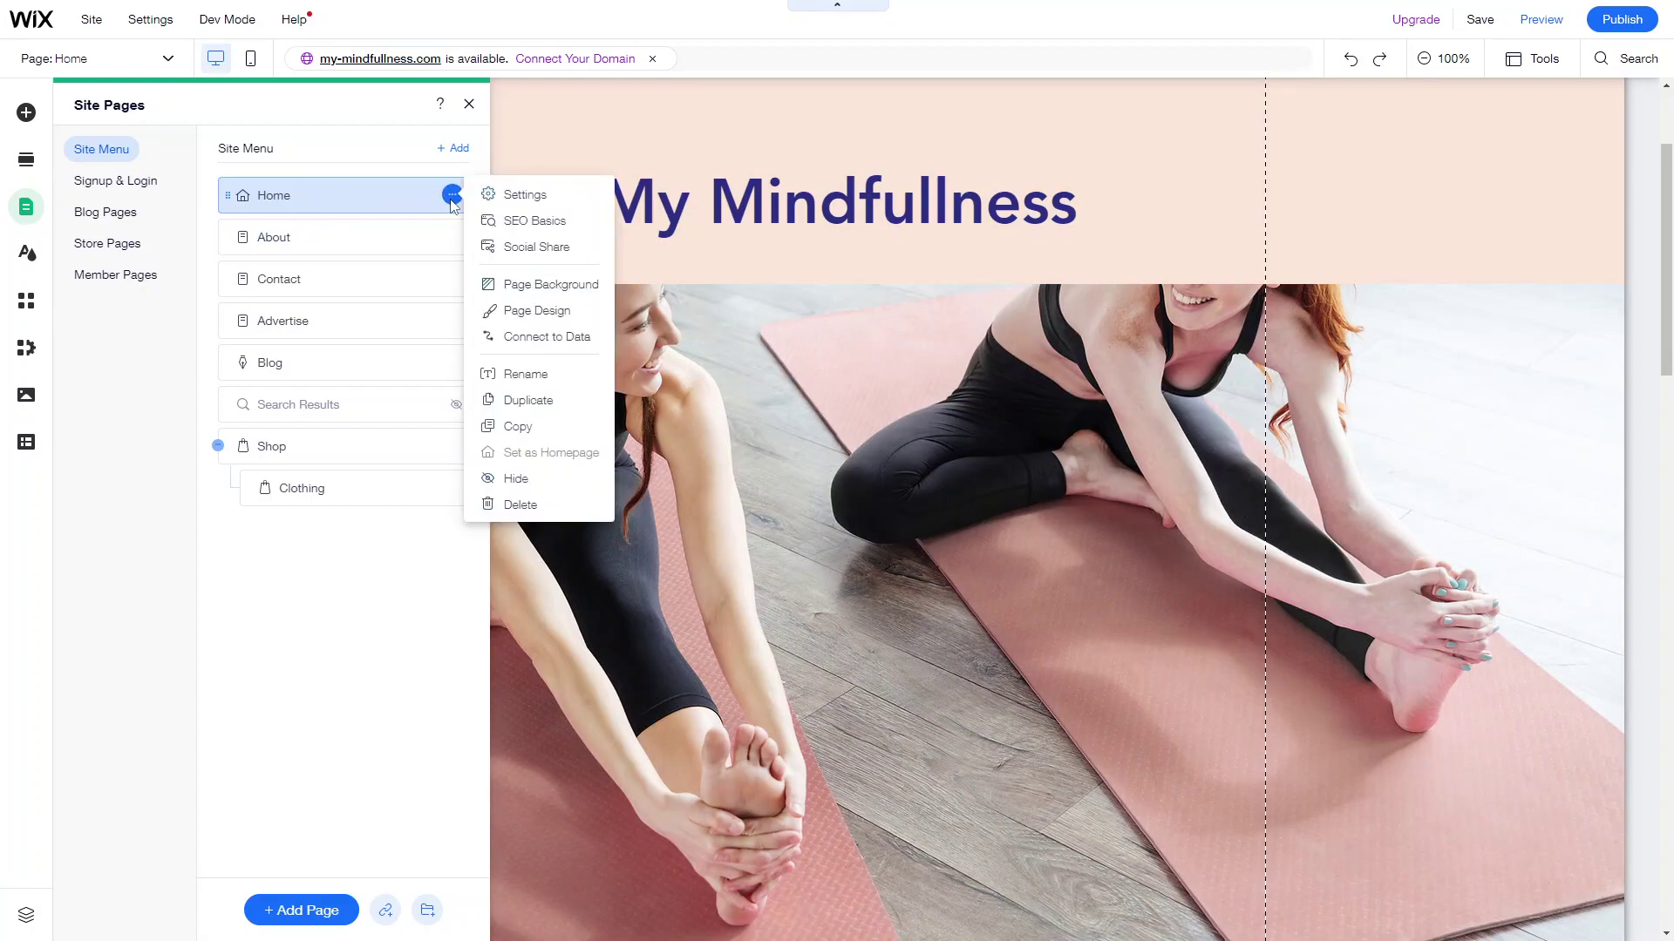
click(545, 225)
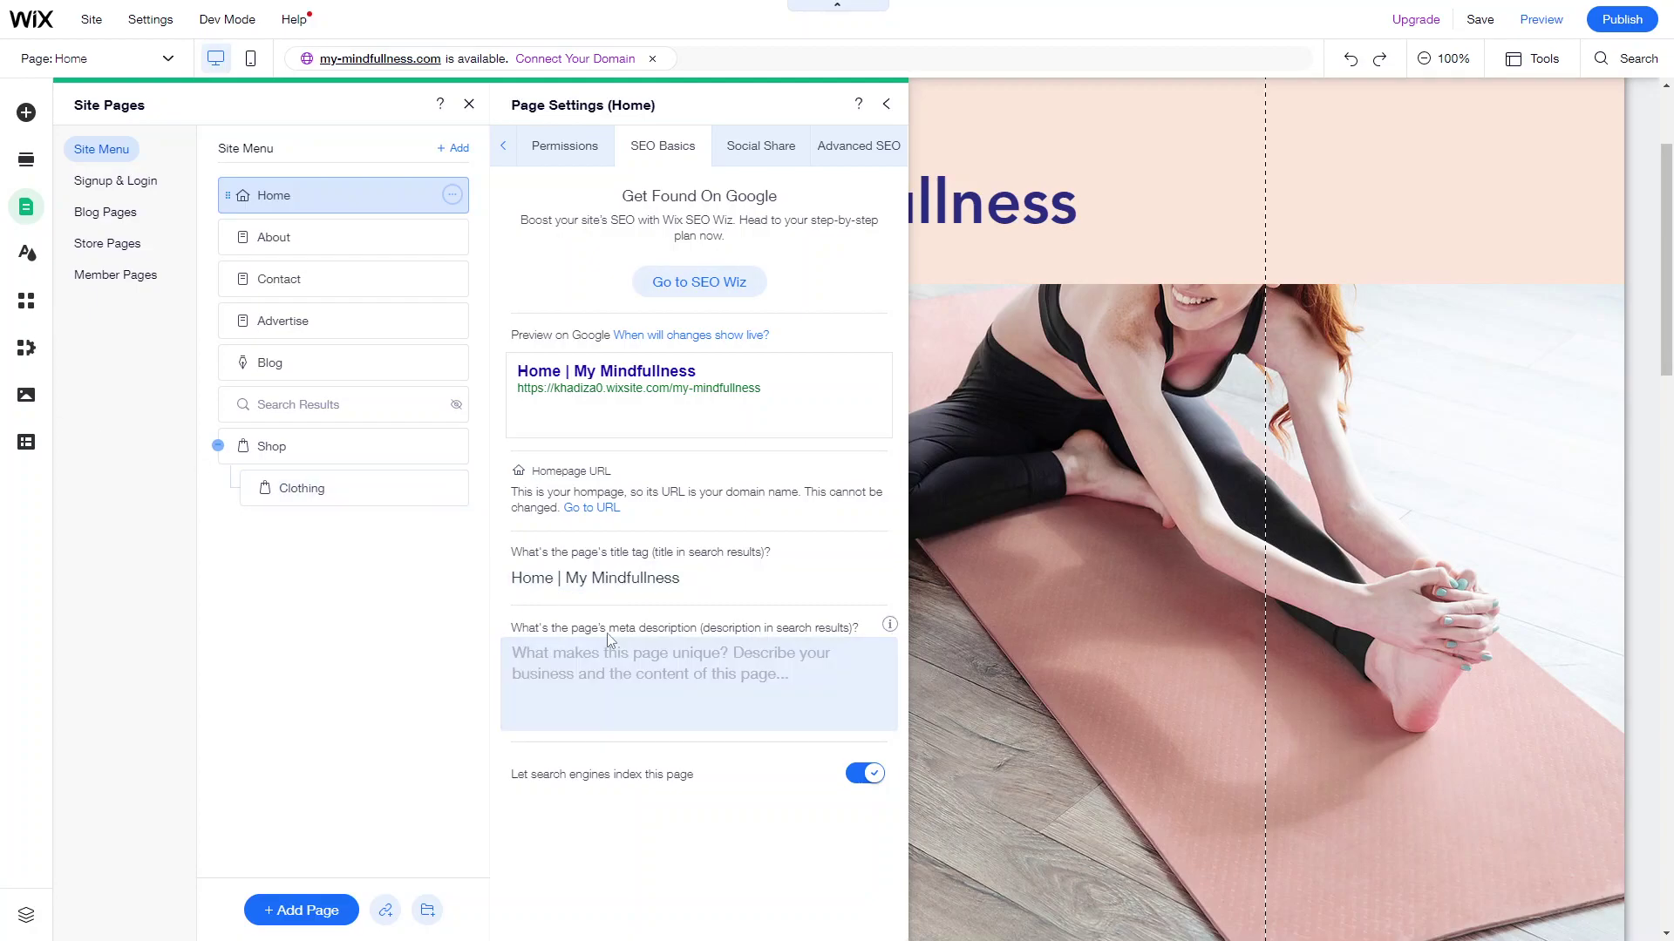
Change the Home page's title tag to "Homepage | My Mindfullness".
click(562, 581)
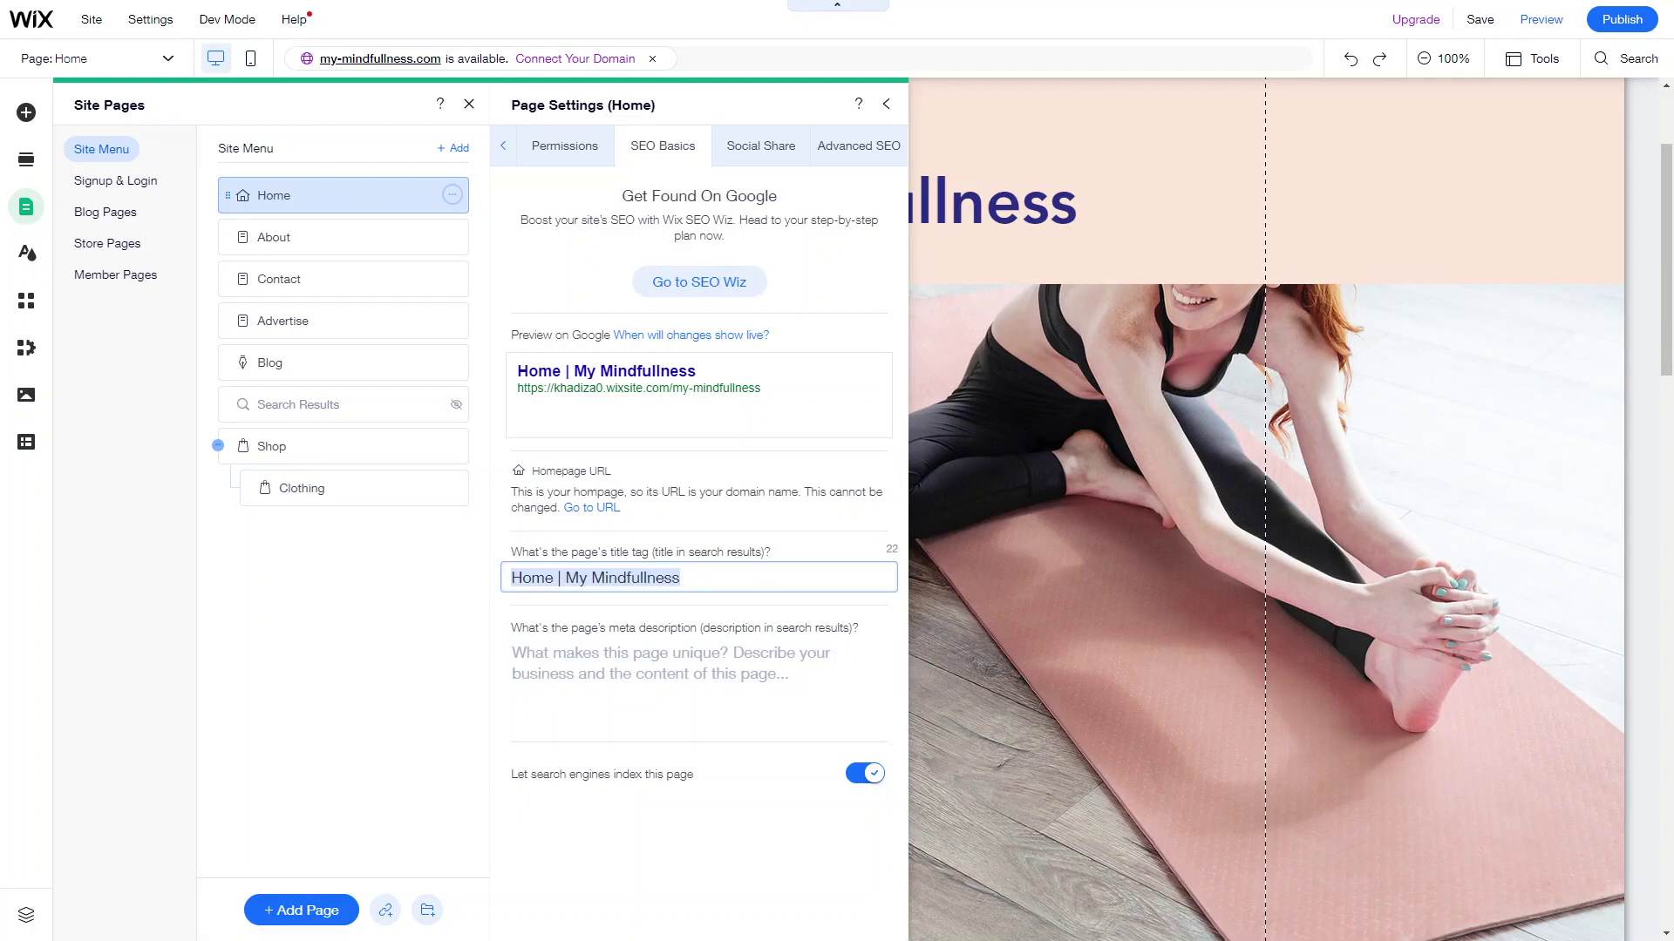
mouse_move(888, 551)
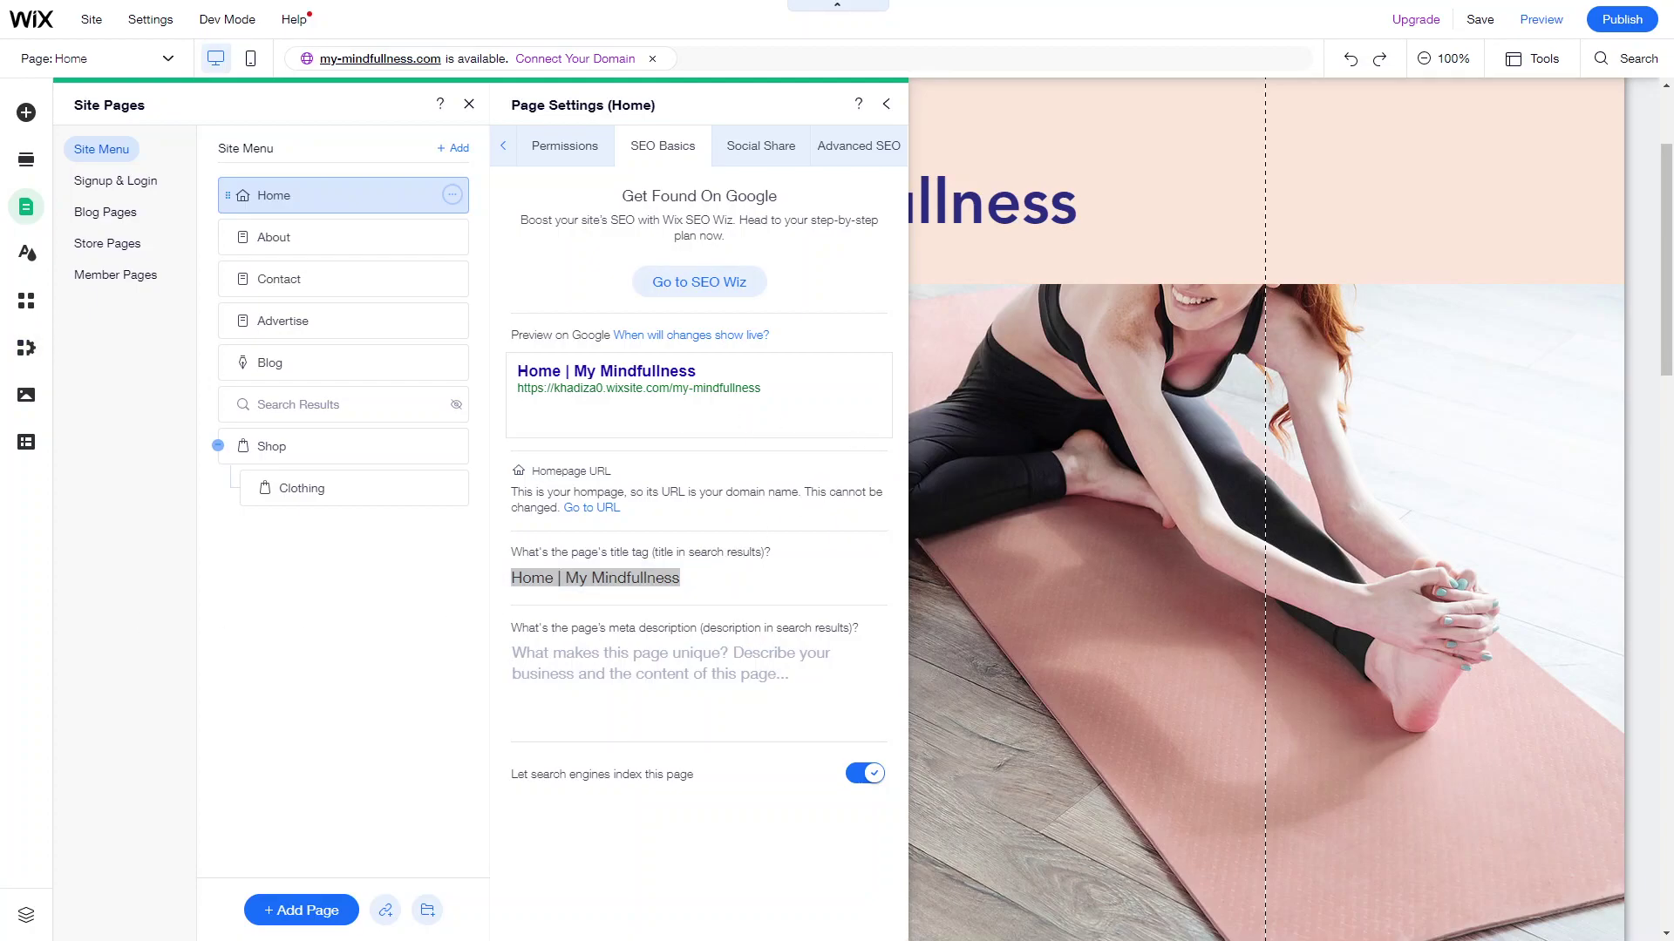
click(553, 582)
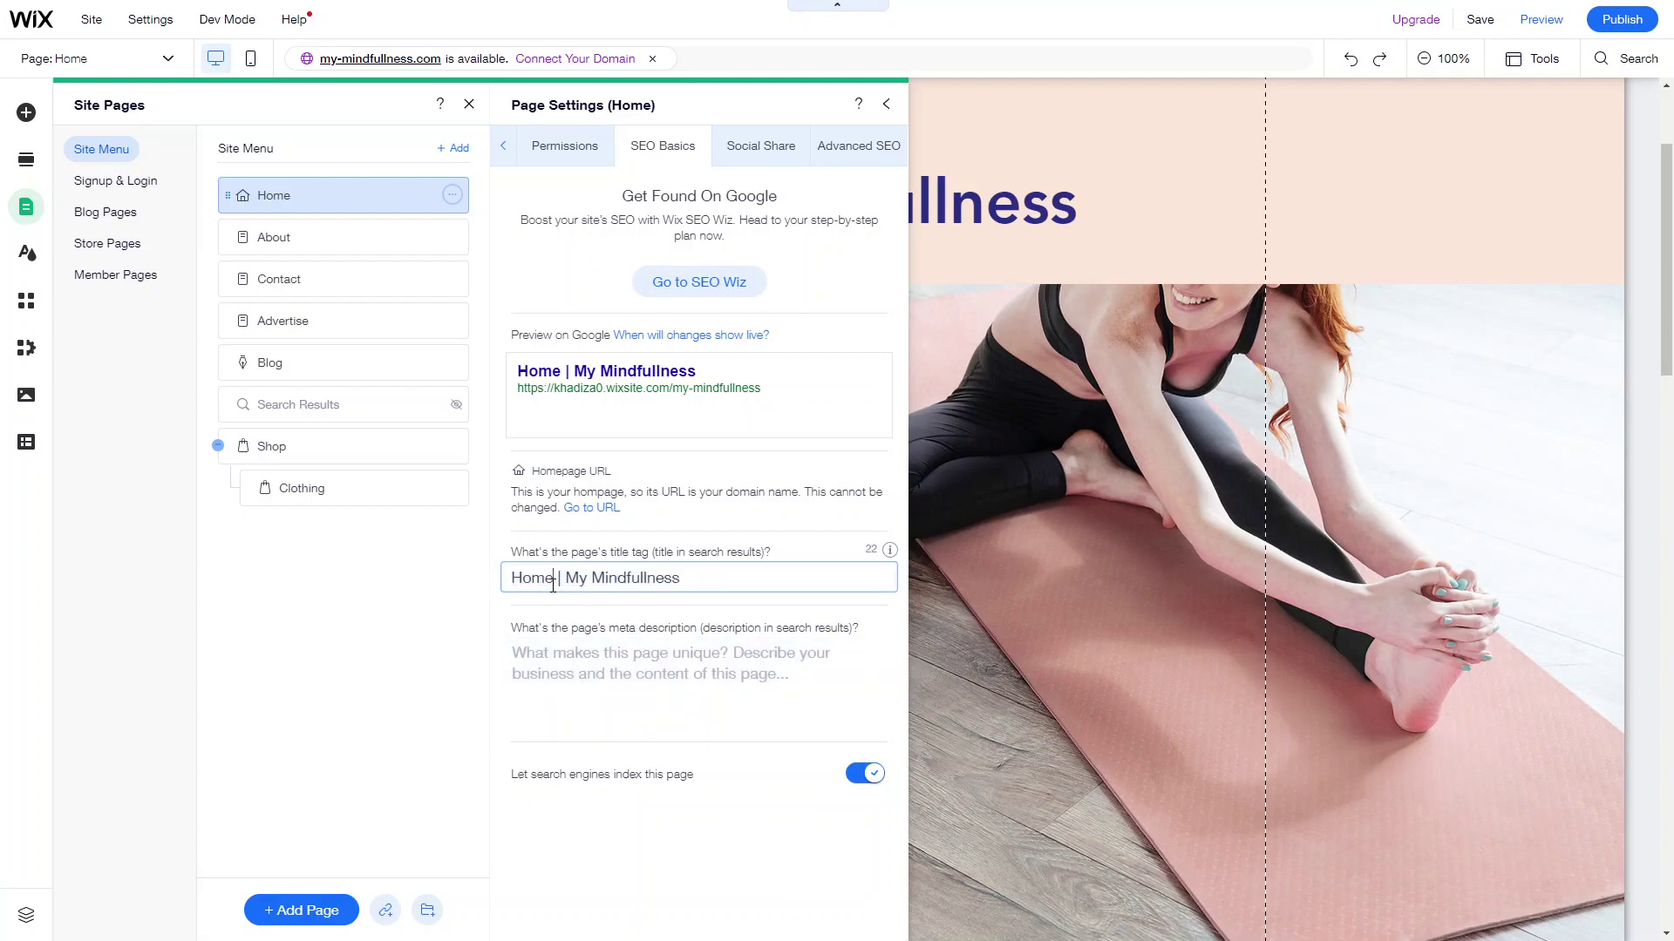
text(page)
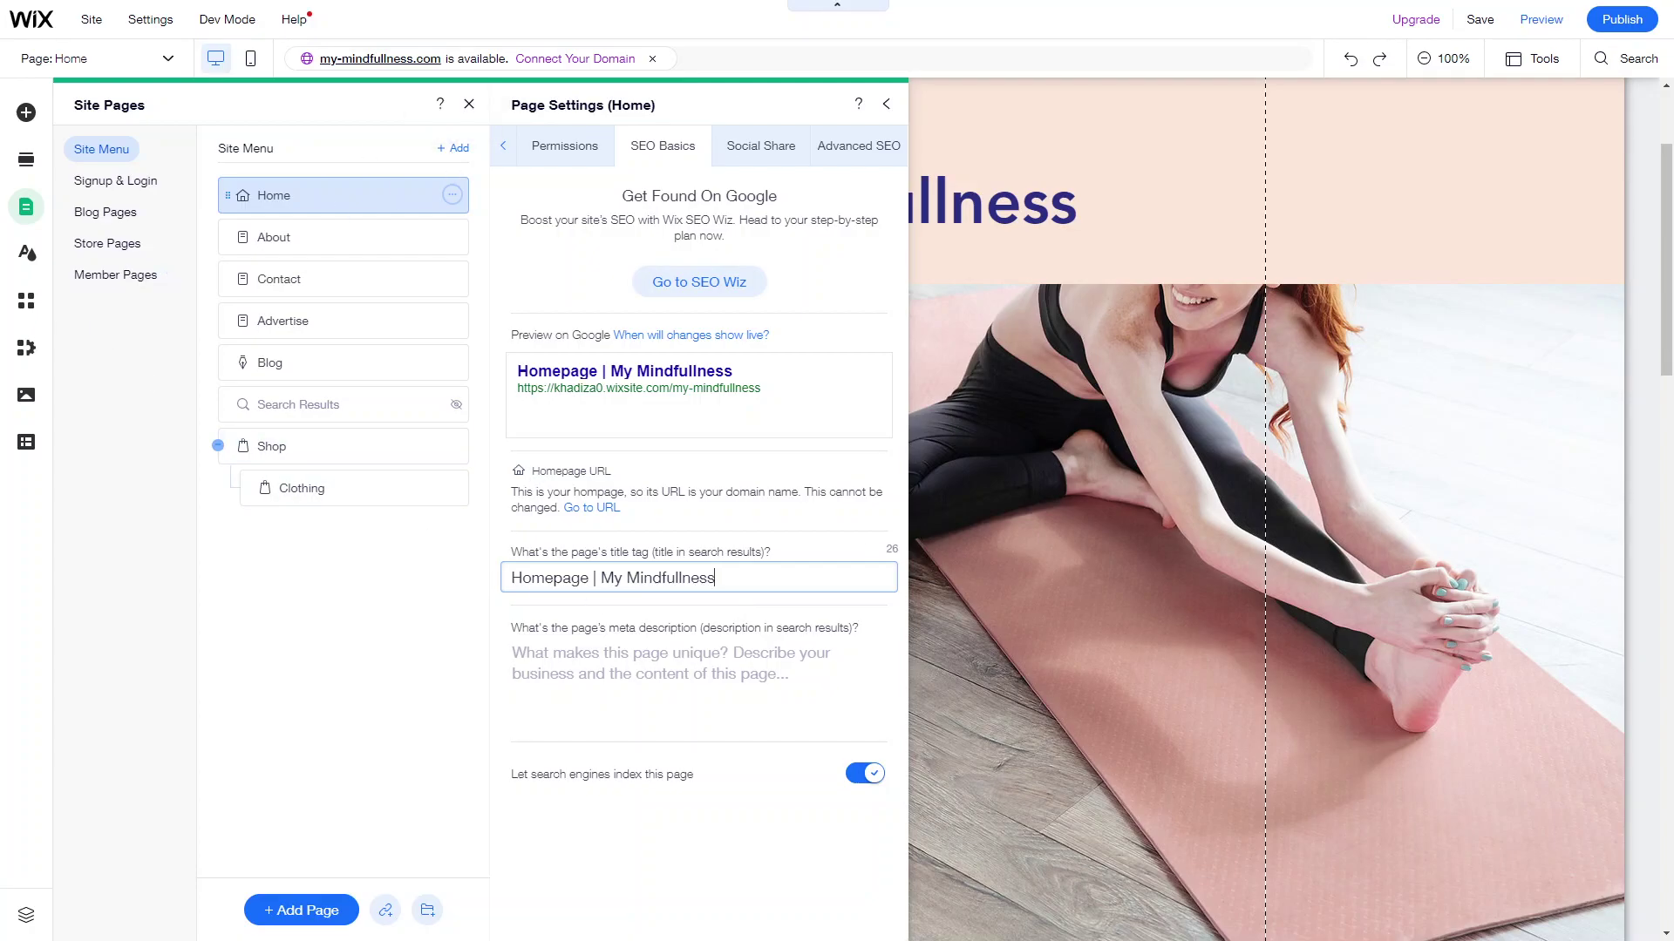
click(738, 482)
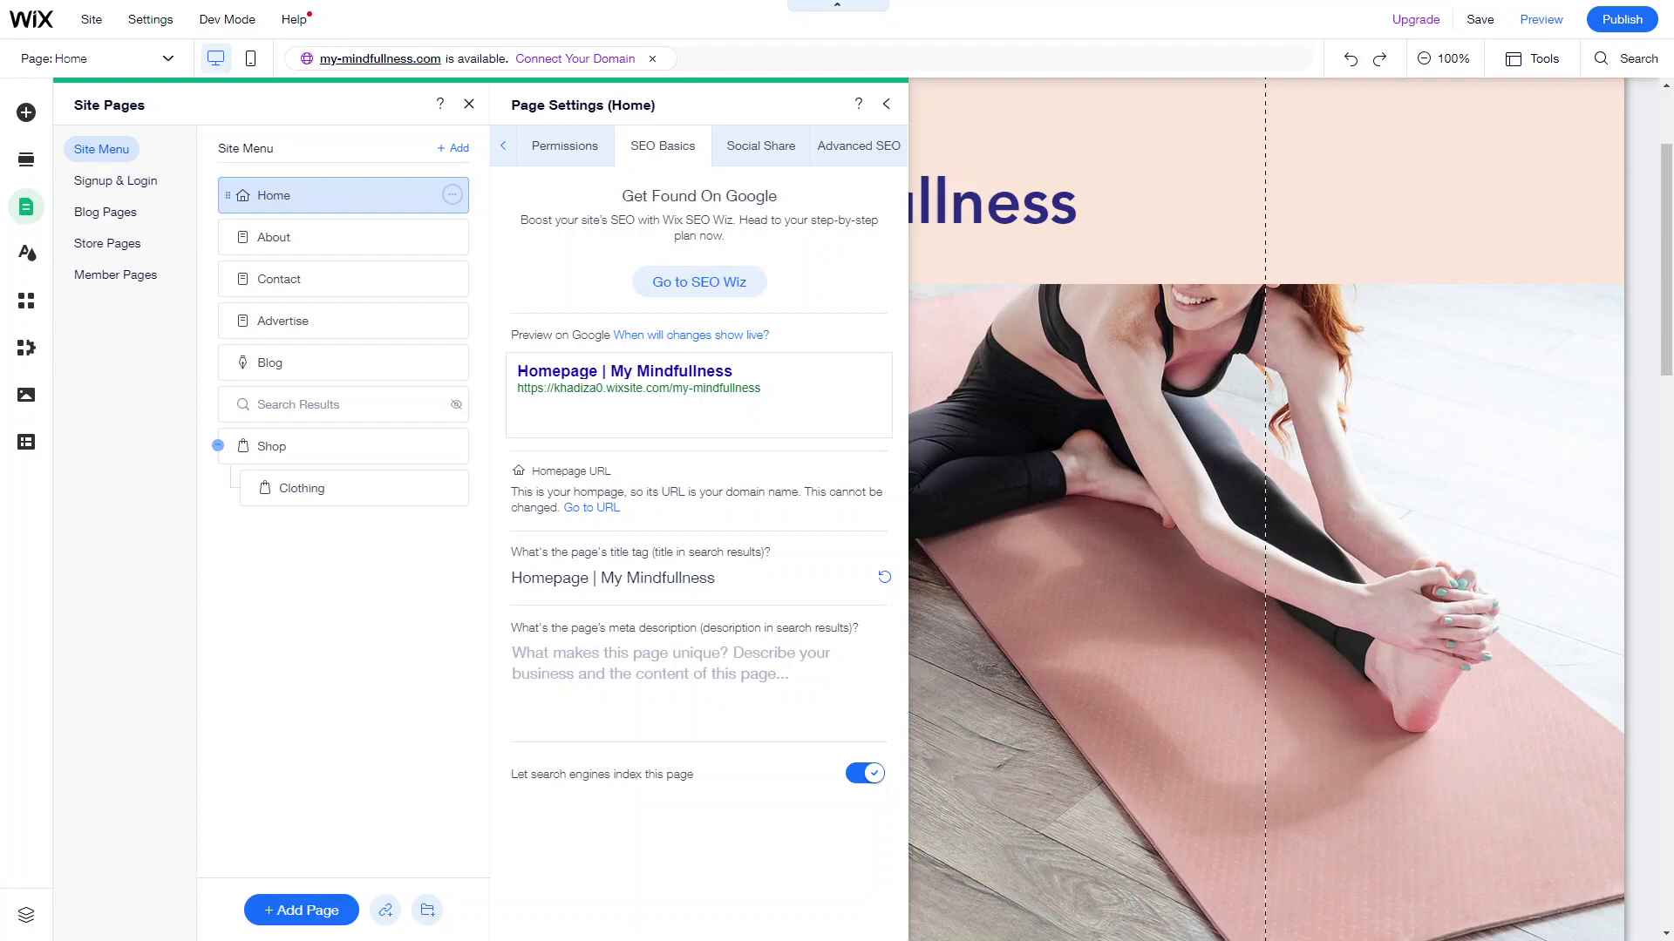
Fill the Home page's meta description with the homepage About section's text from "What started out as weekly posts" through "Read on and enjoy!".
scroll(1266, 587, down, 10)
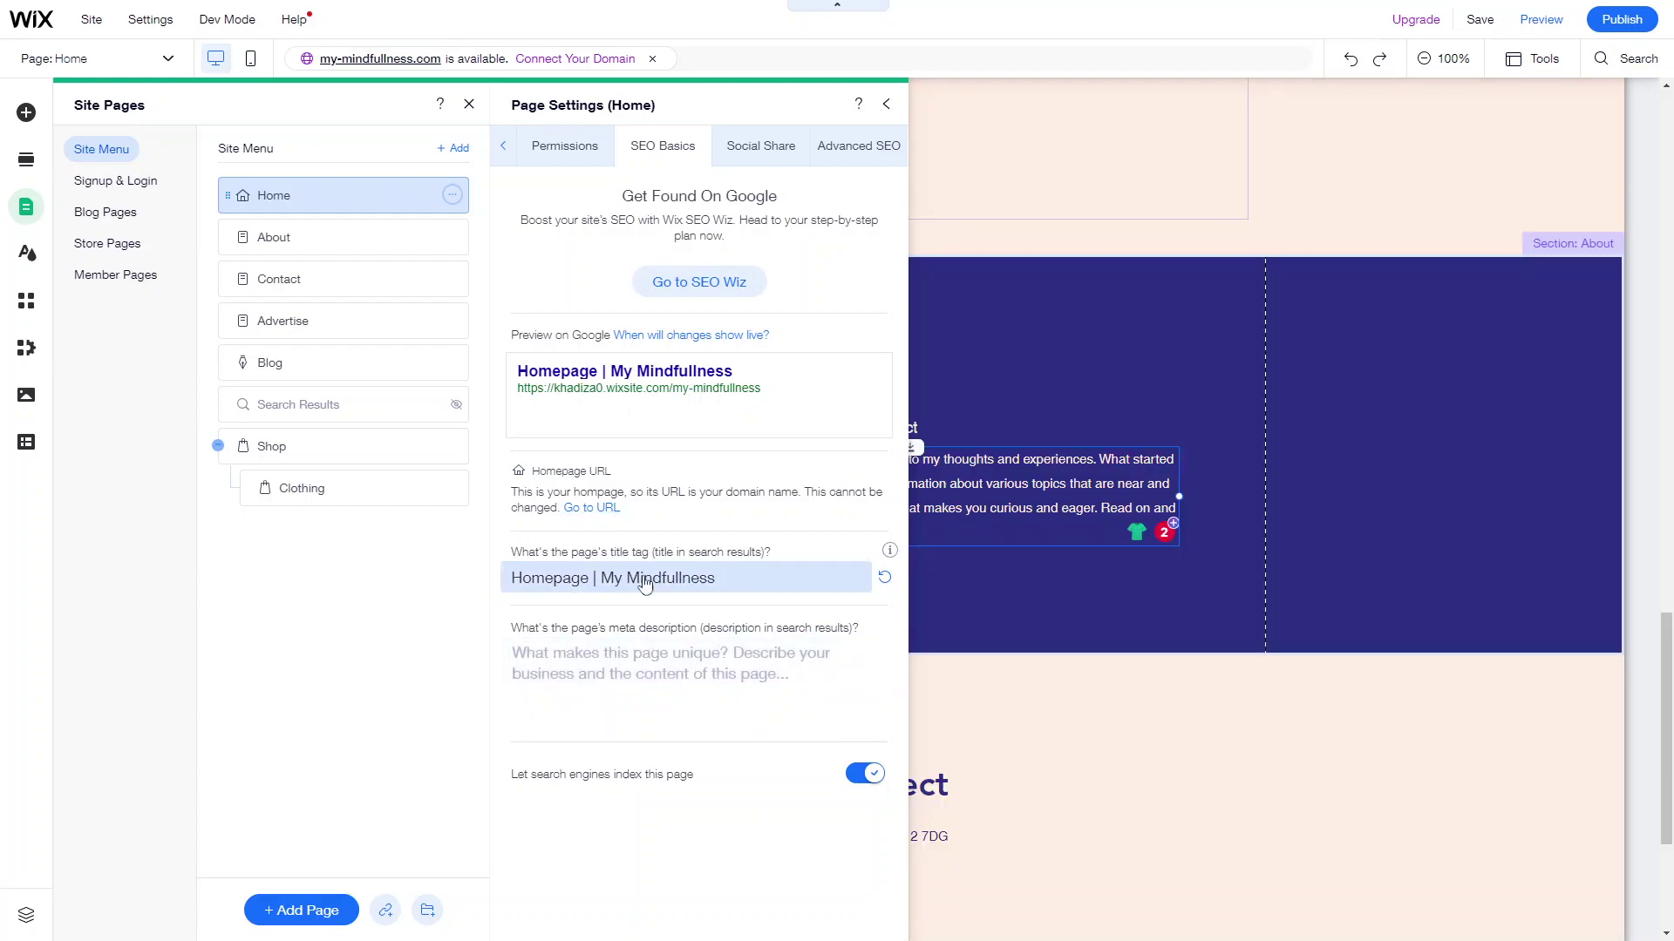
click(631, 693)
text(What started out as weekly posts has evolved into a dynamic site packed with information about various topics that are near and dear to me. Take some time to explore the blog and see for yourself what makes you curious and eager. Read on and enjoy!)
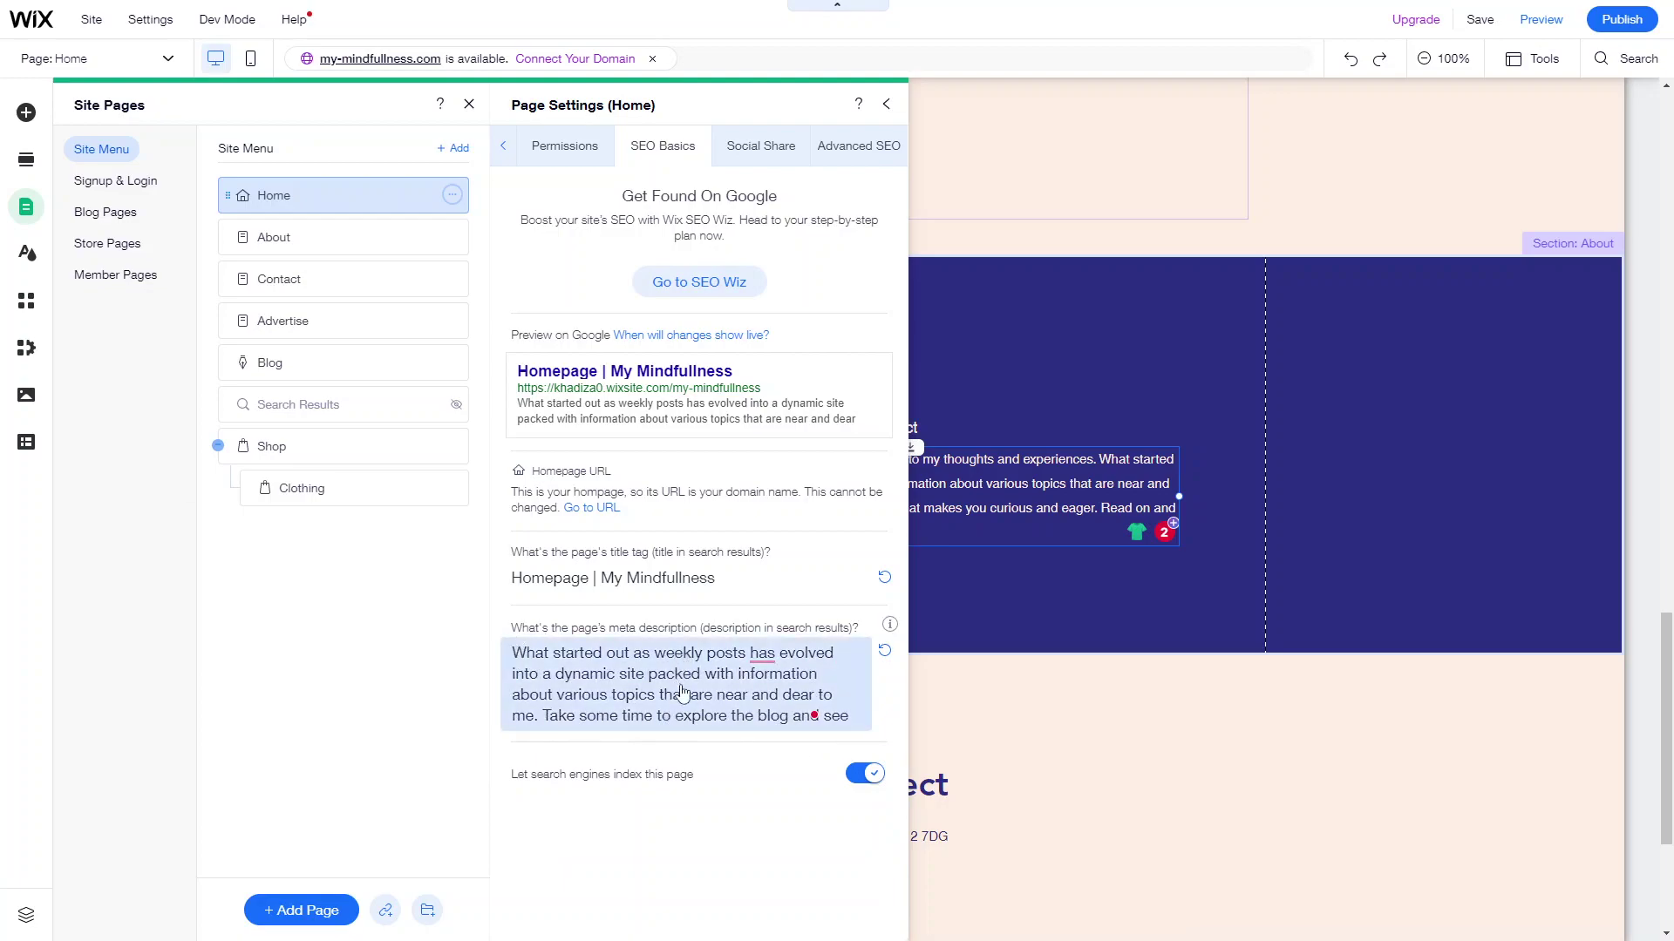
triple_click(753, 676)
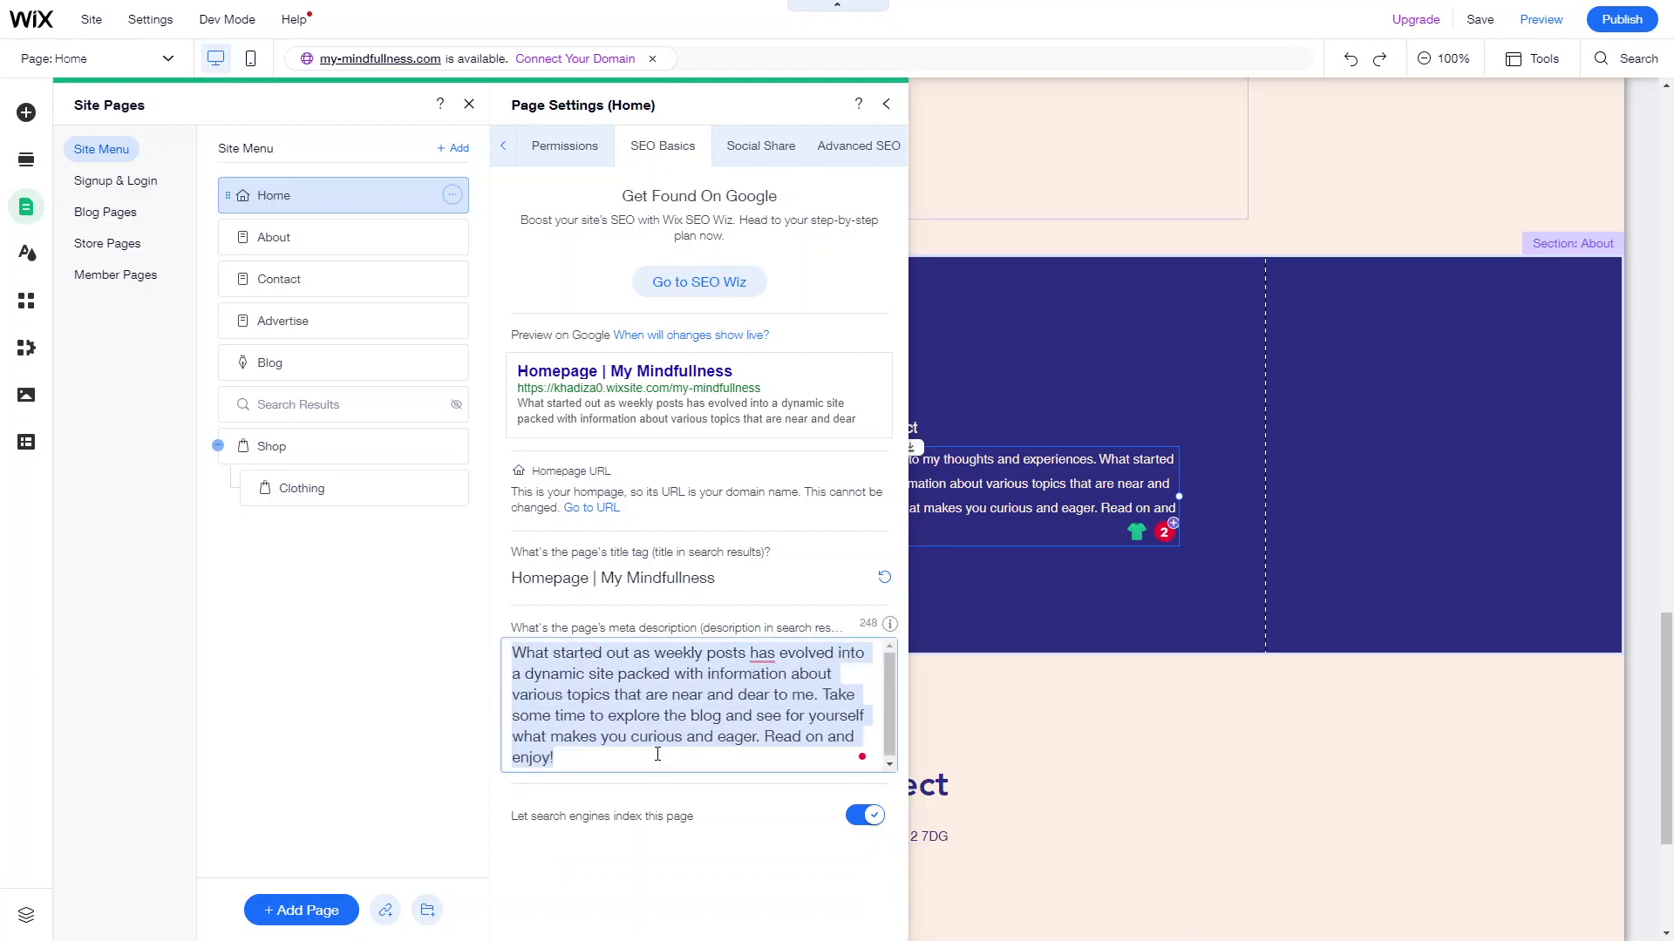
key(Right)
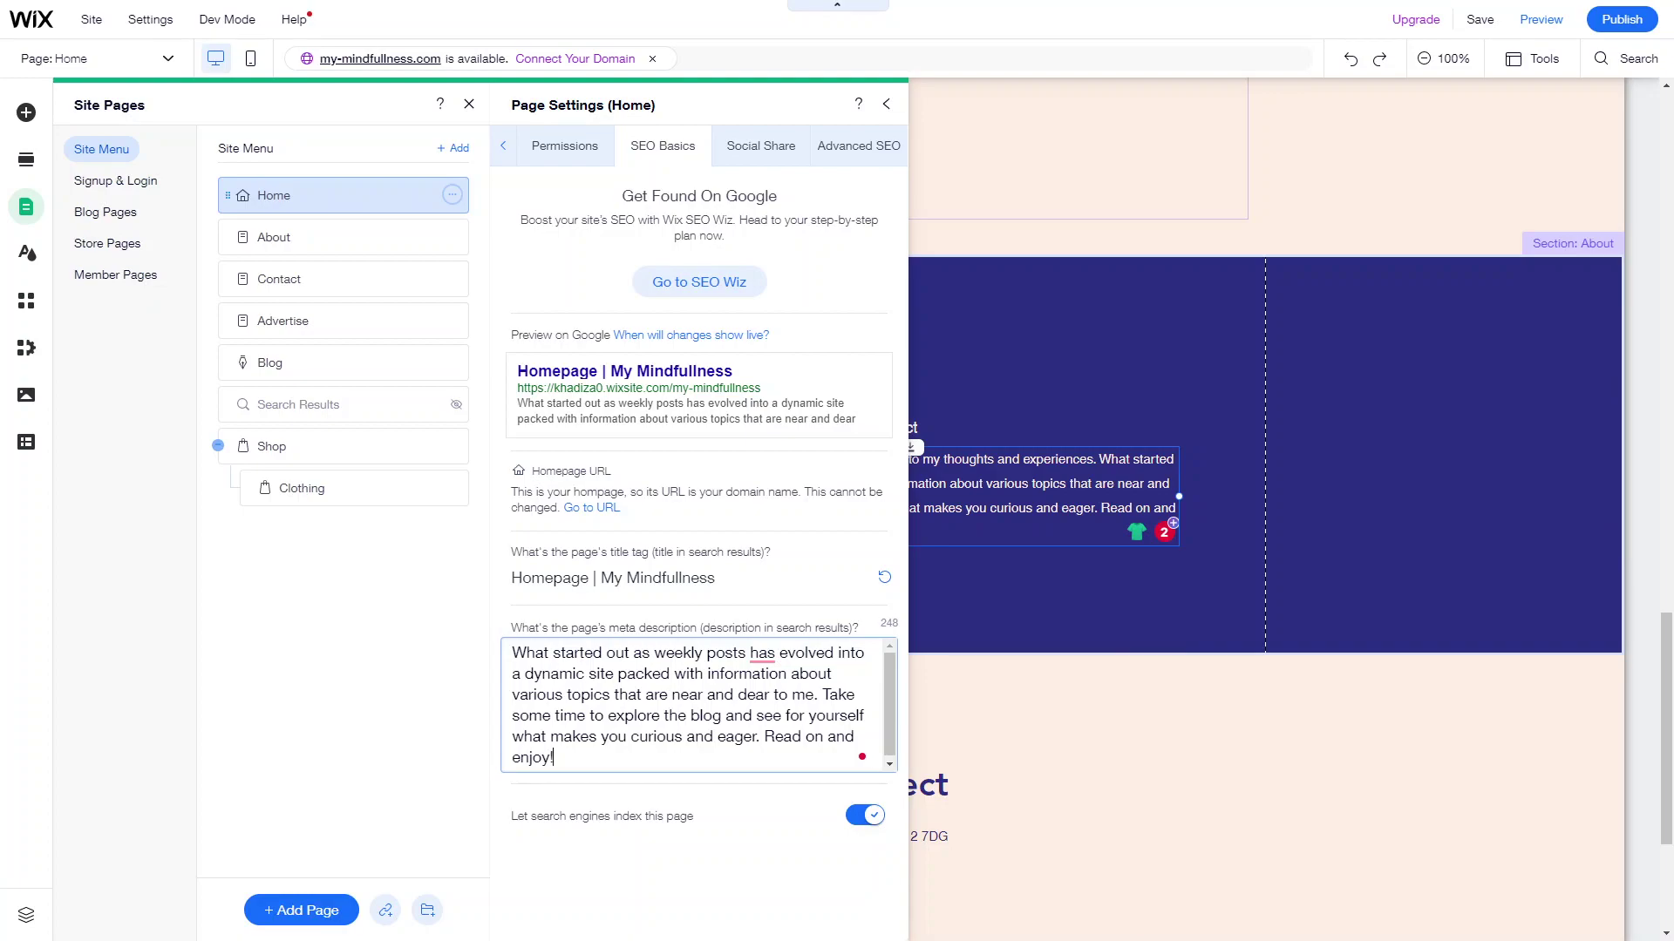
key(Tab)
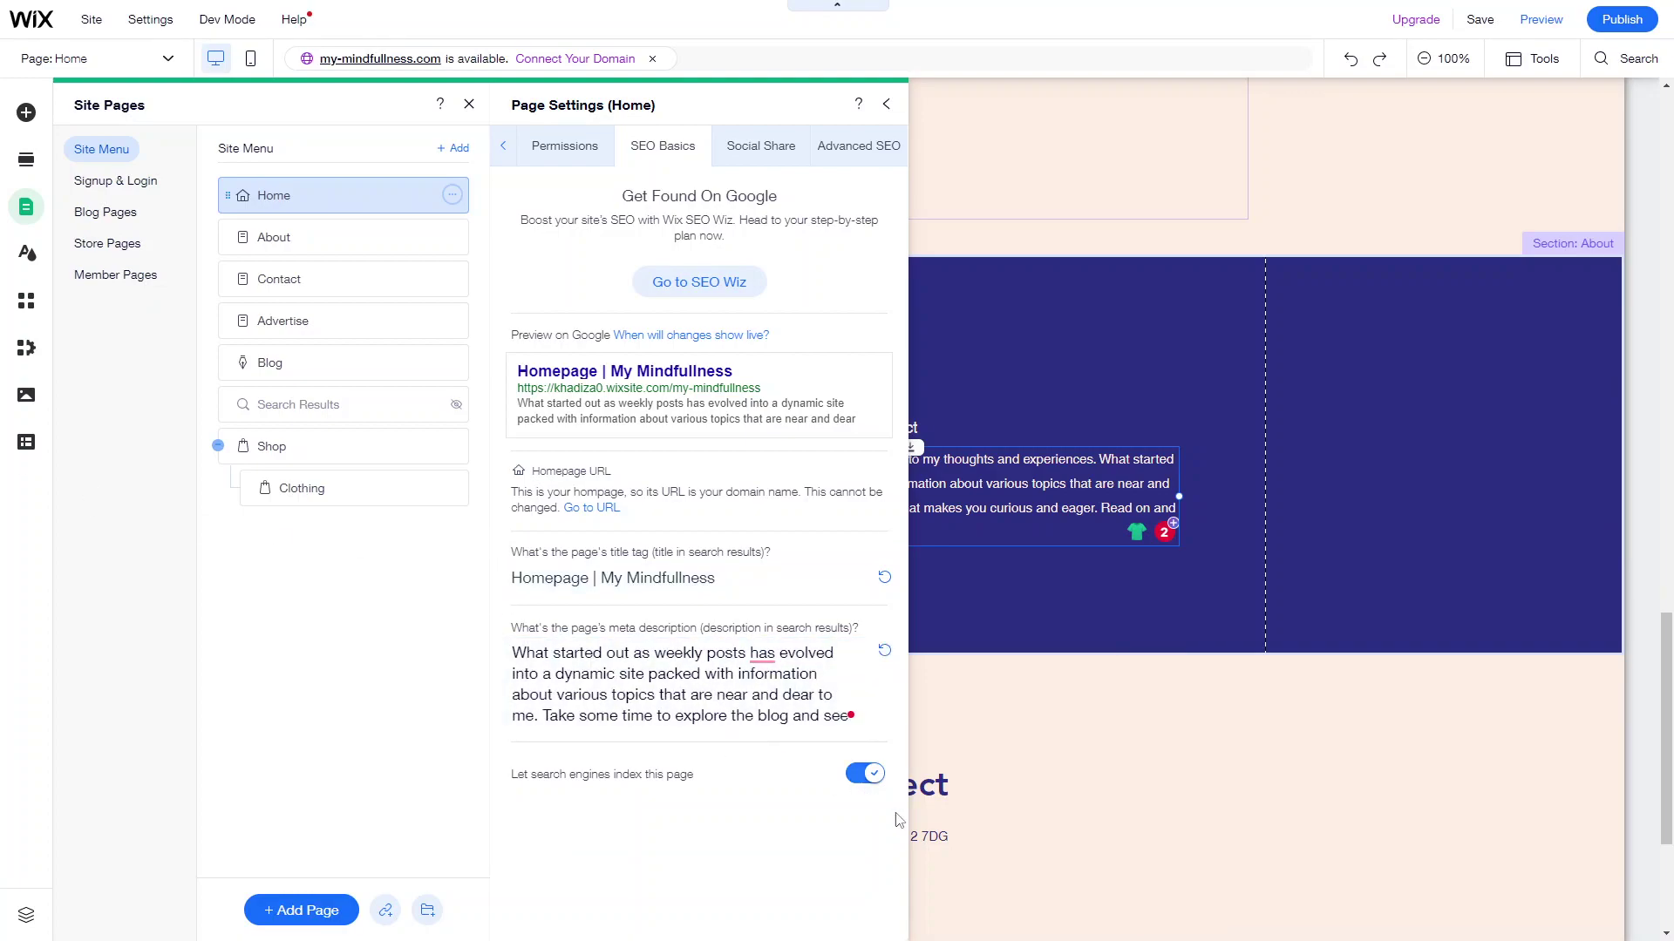
key(shift+Tab)
click(580, 757)
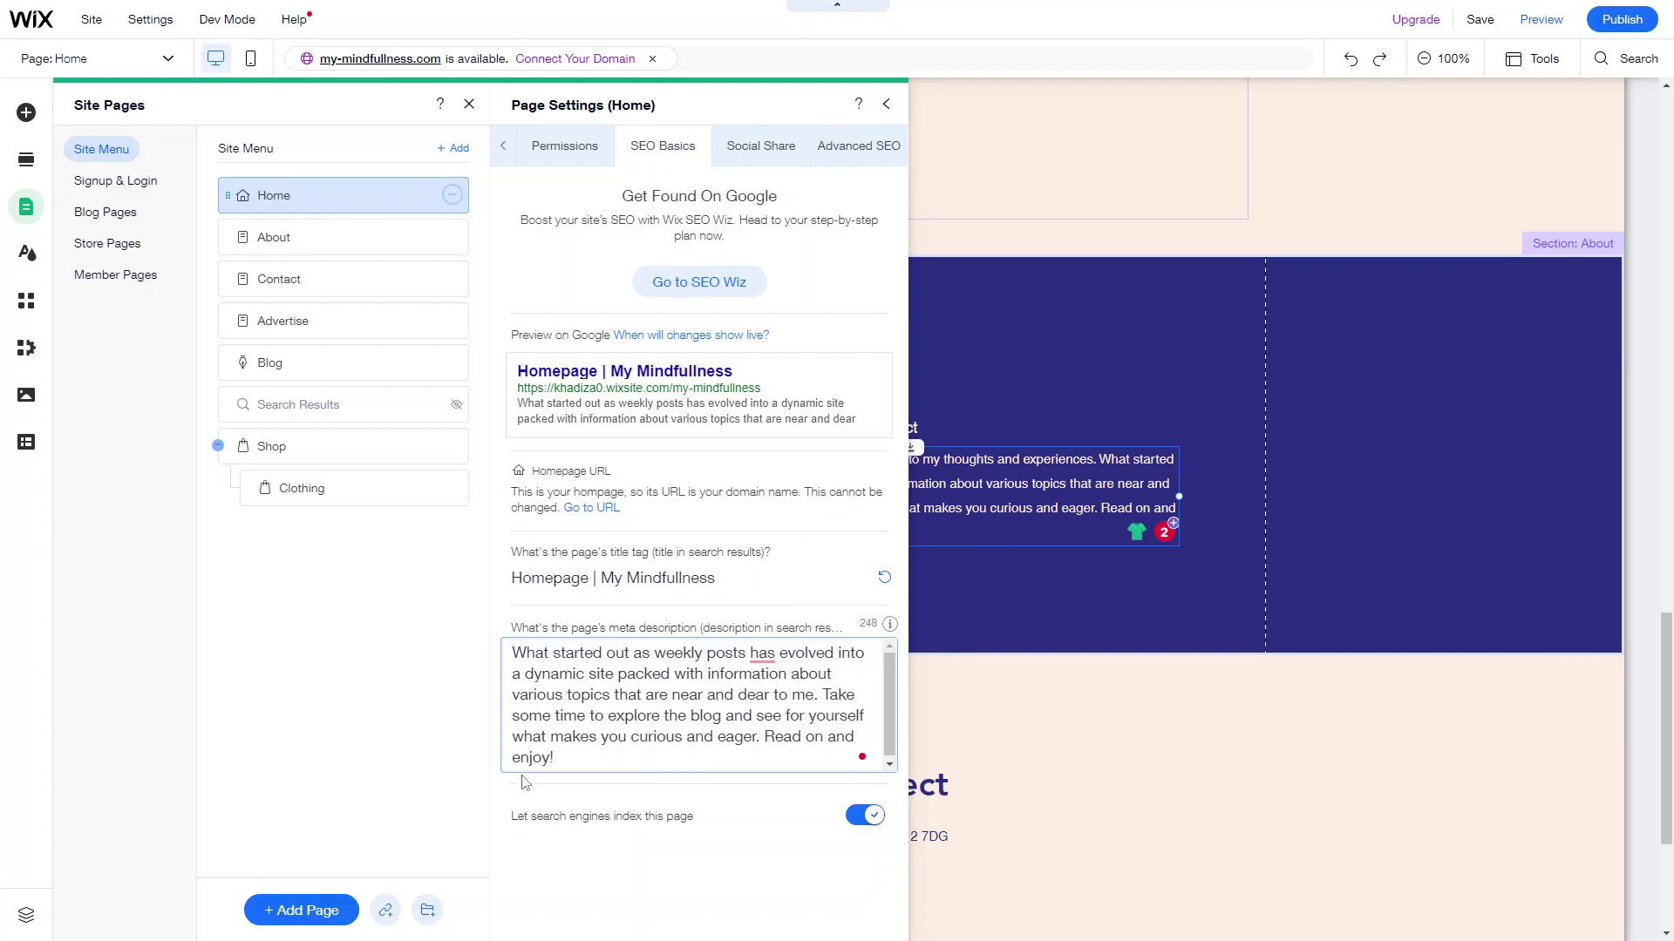
click(572, 850)
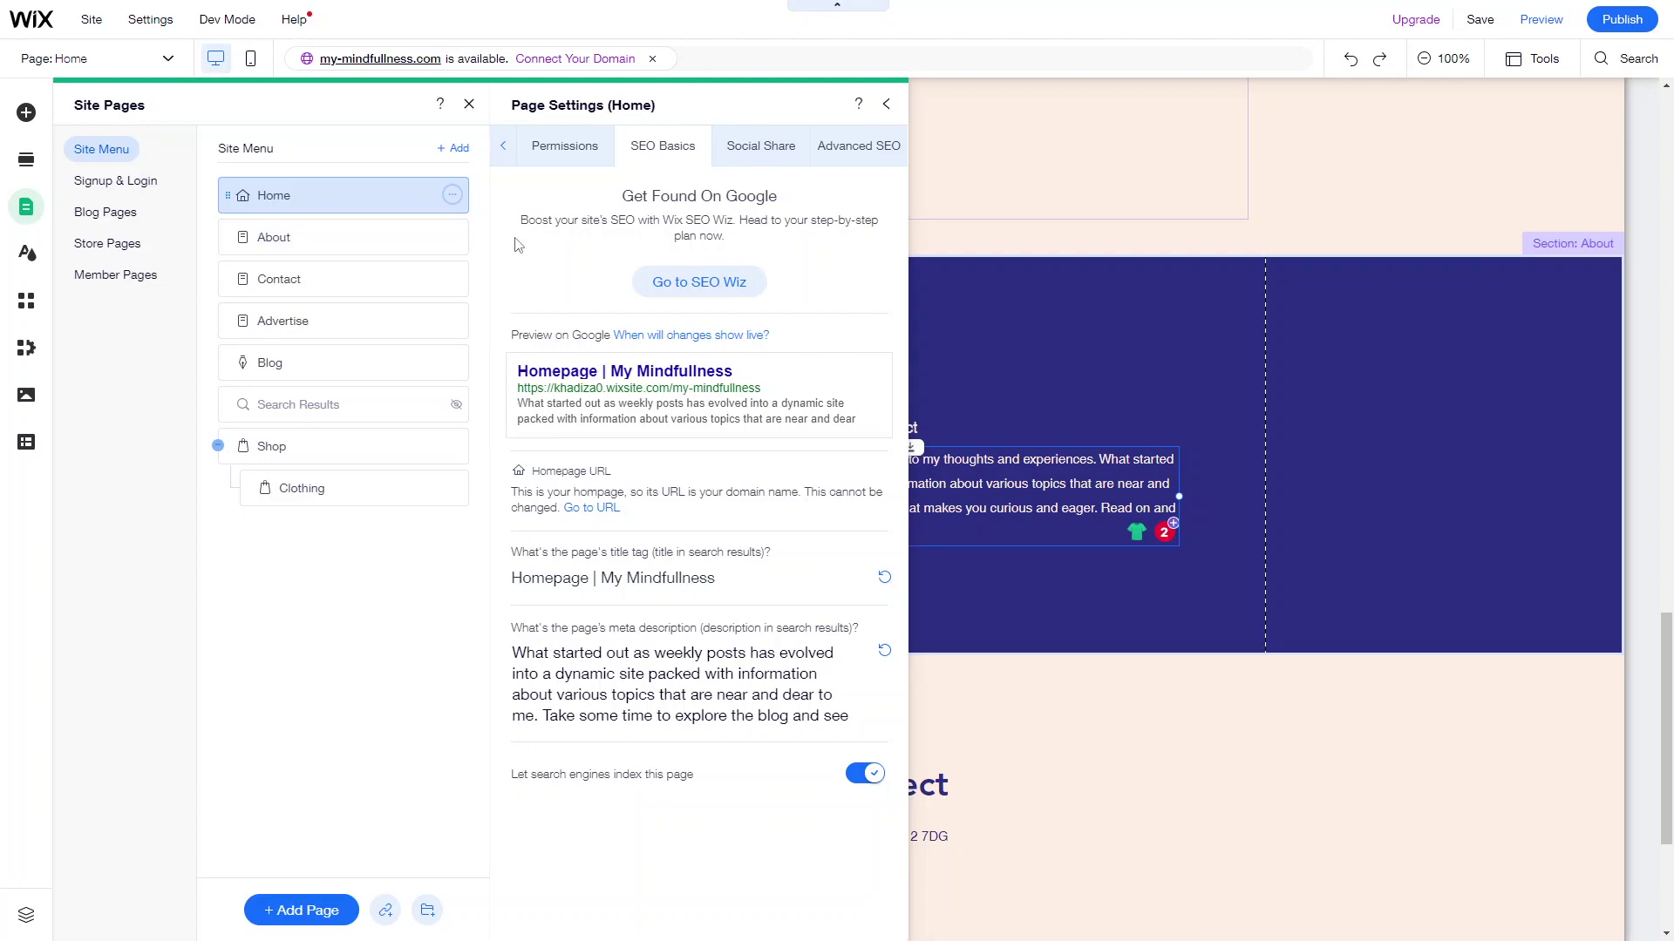
Open the About page's SEO Basics and set its URL slug to "about".
click(452, 237)
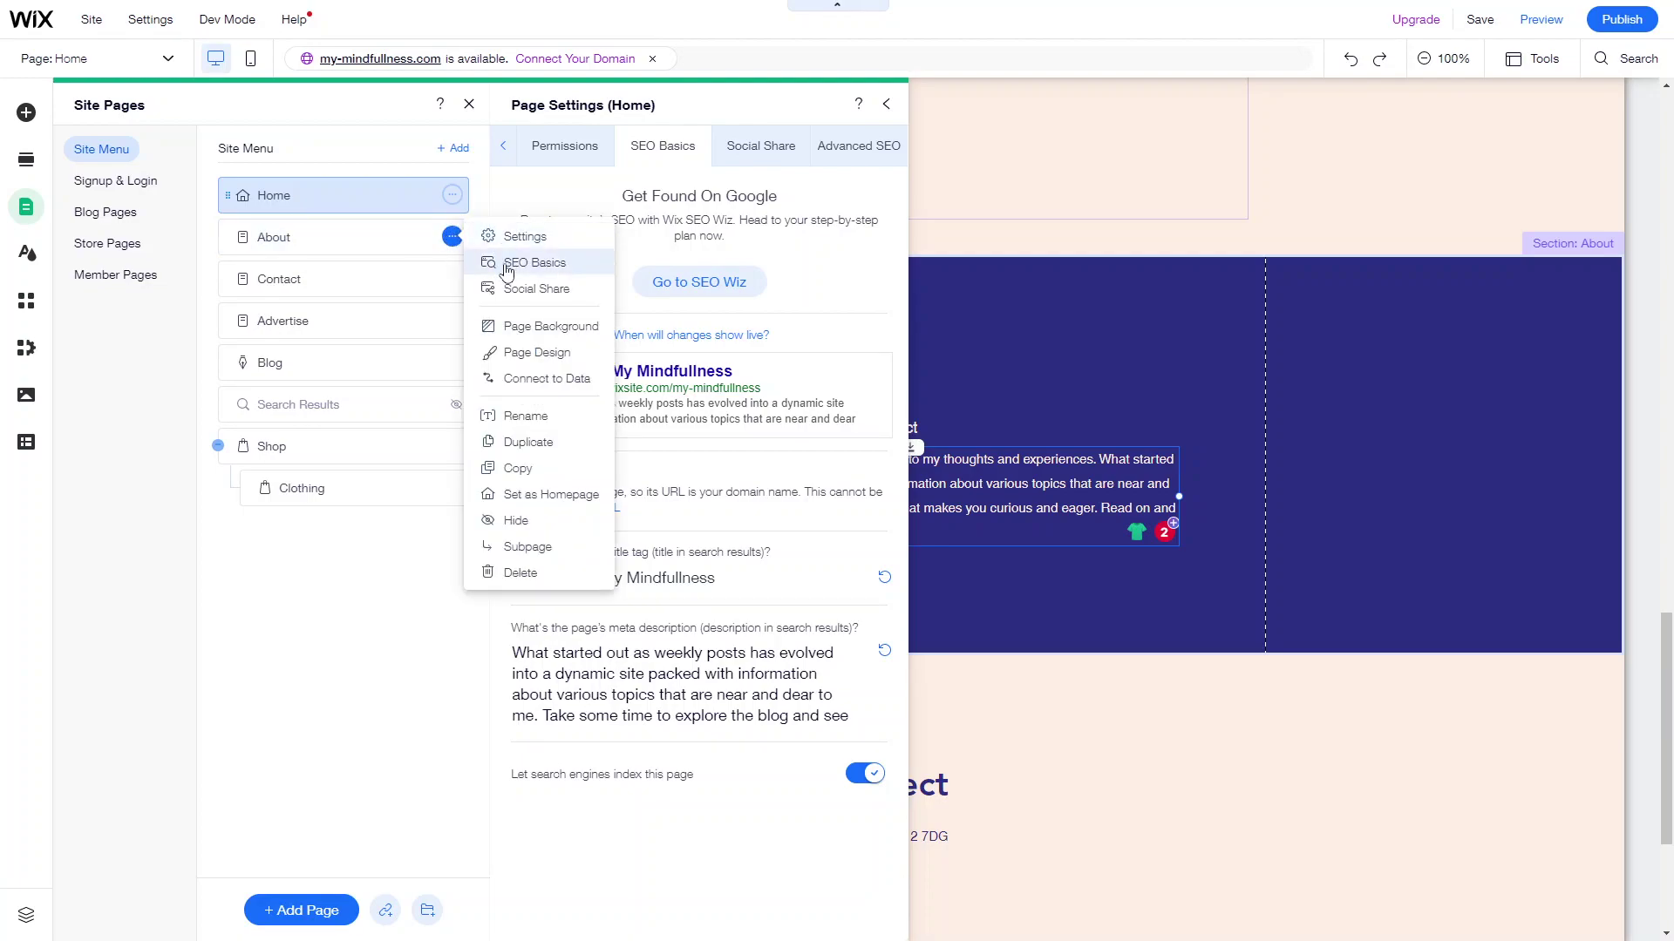
click(512, 266)
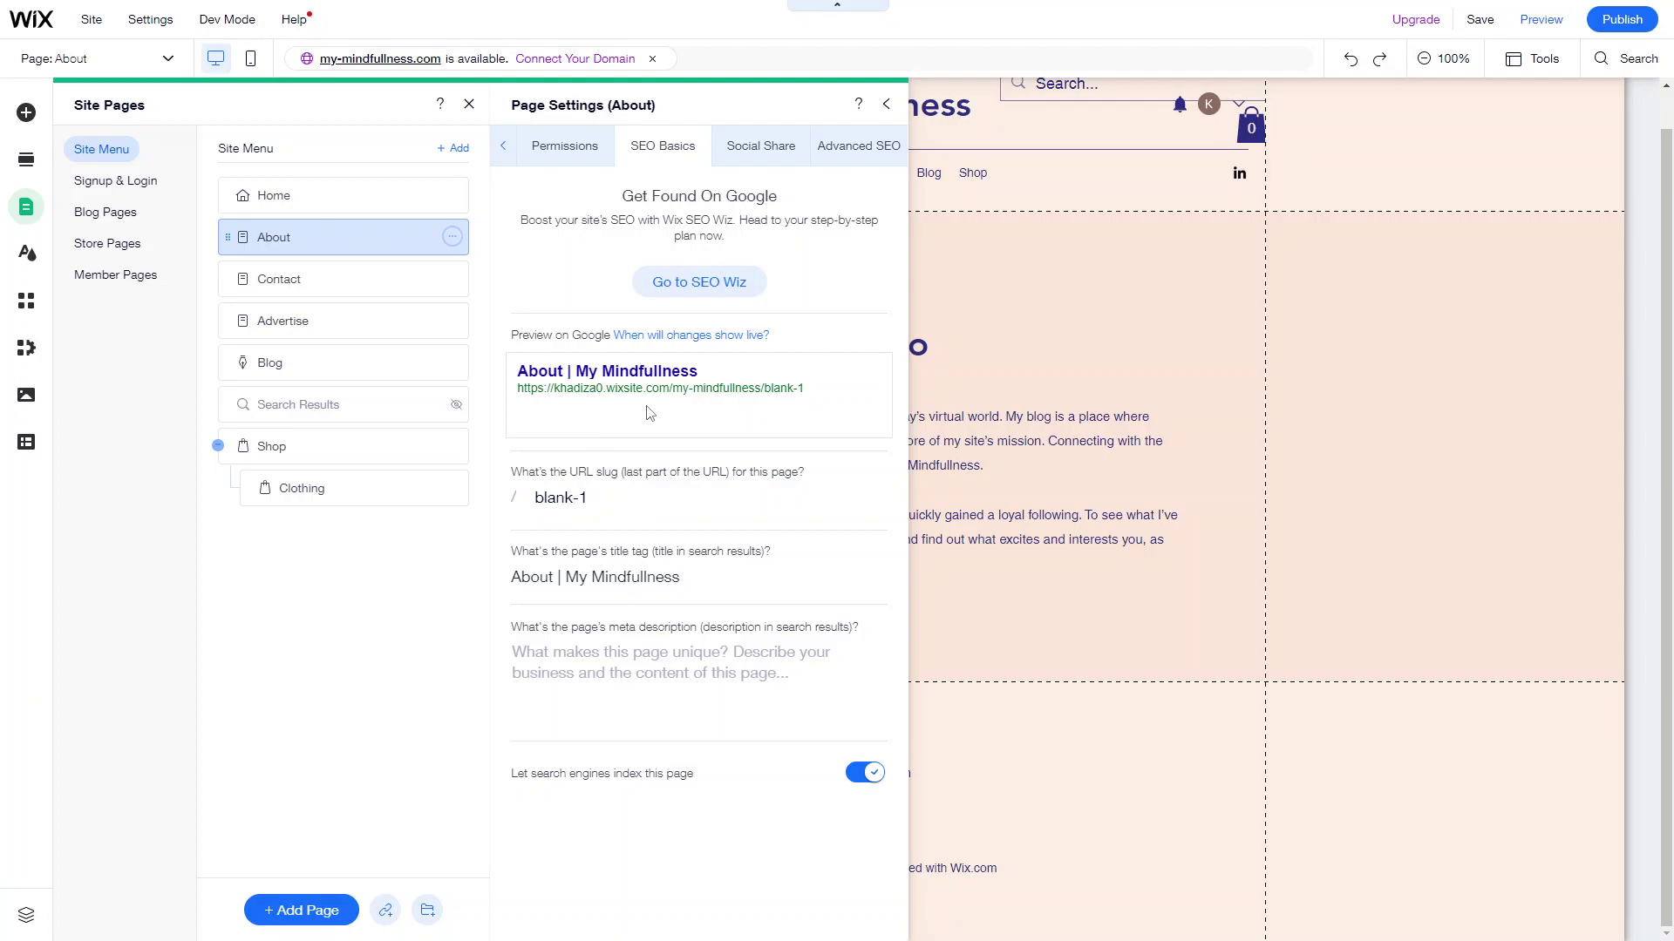
click(612, 495)
text(about)
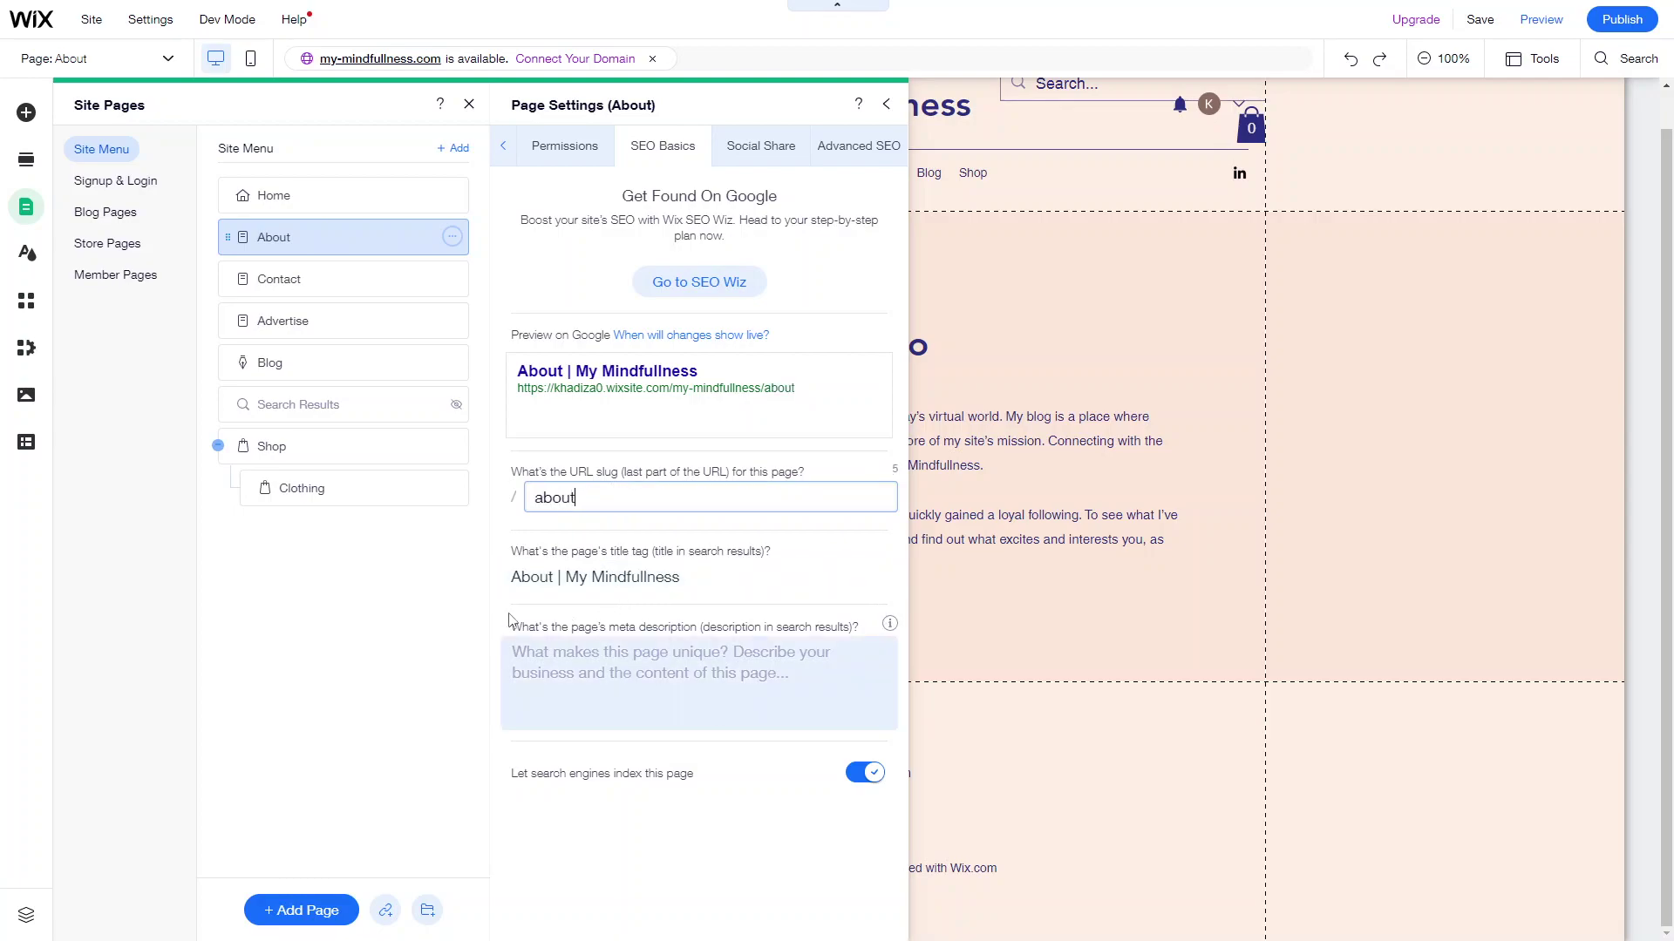
key(Return)
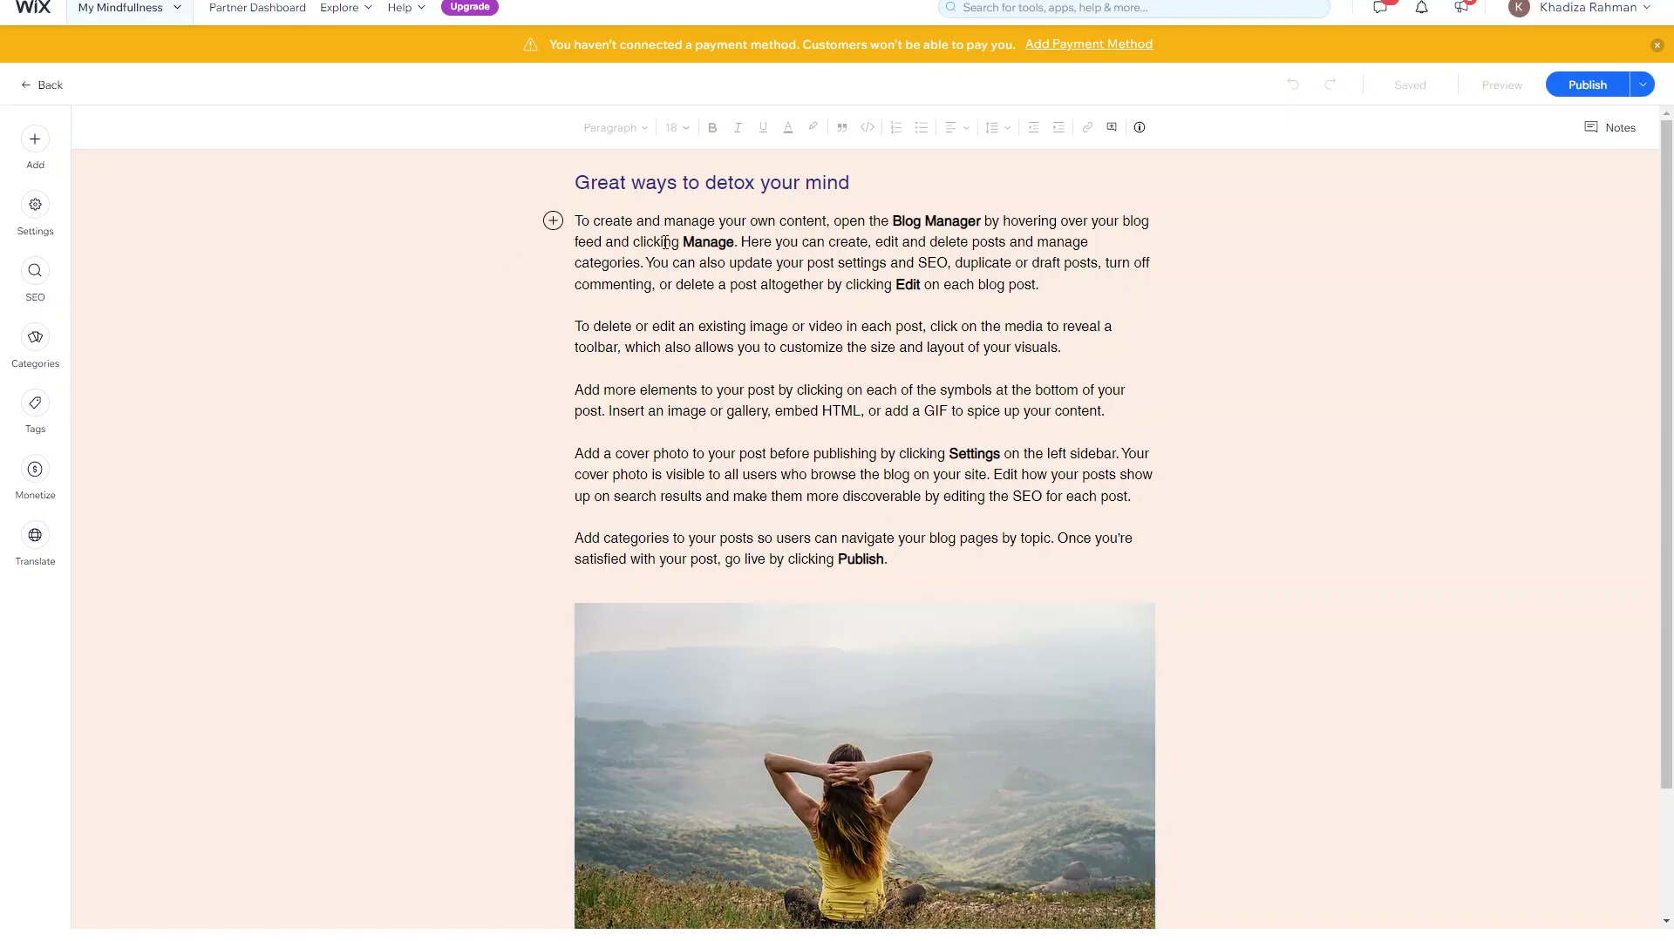
Open the SEO settings of the blog post "Great ways to detox your mind" and read through its meta description.
click(34, 272)
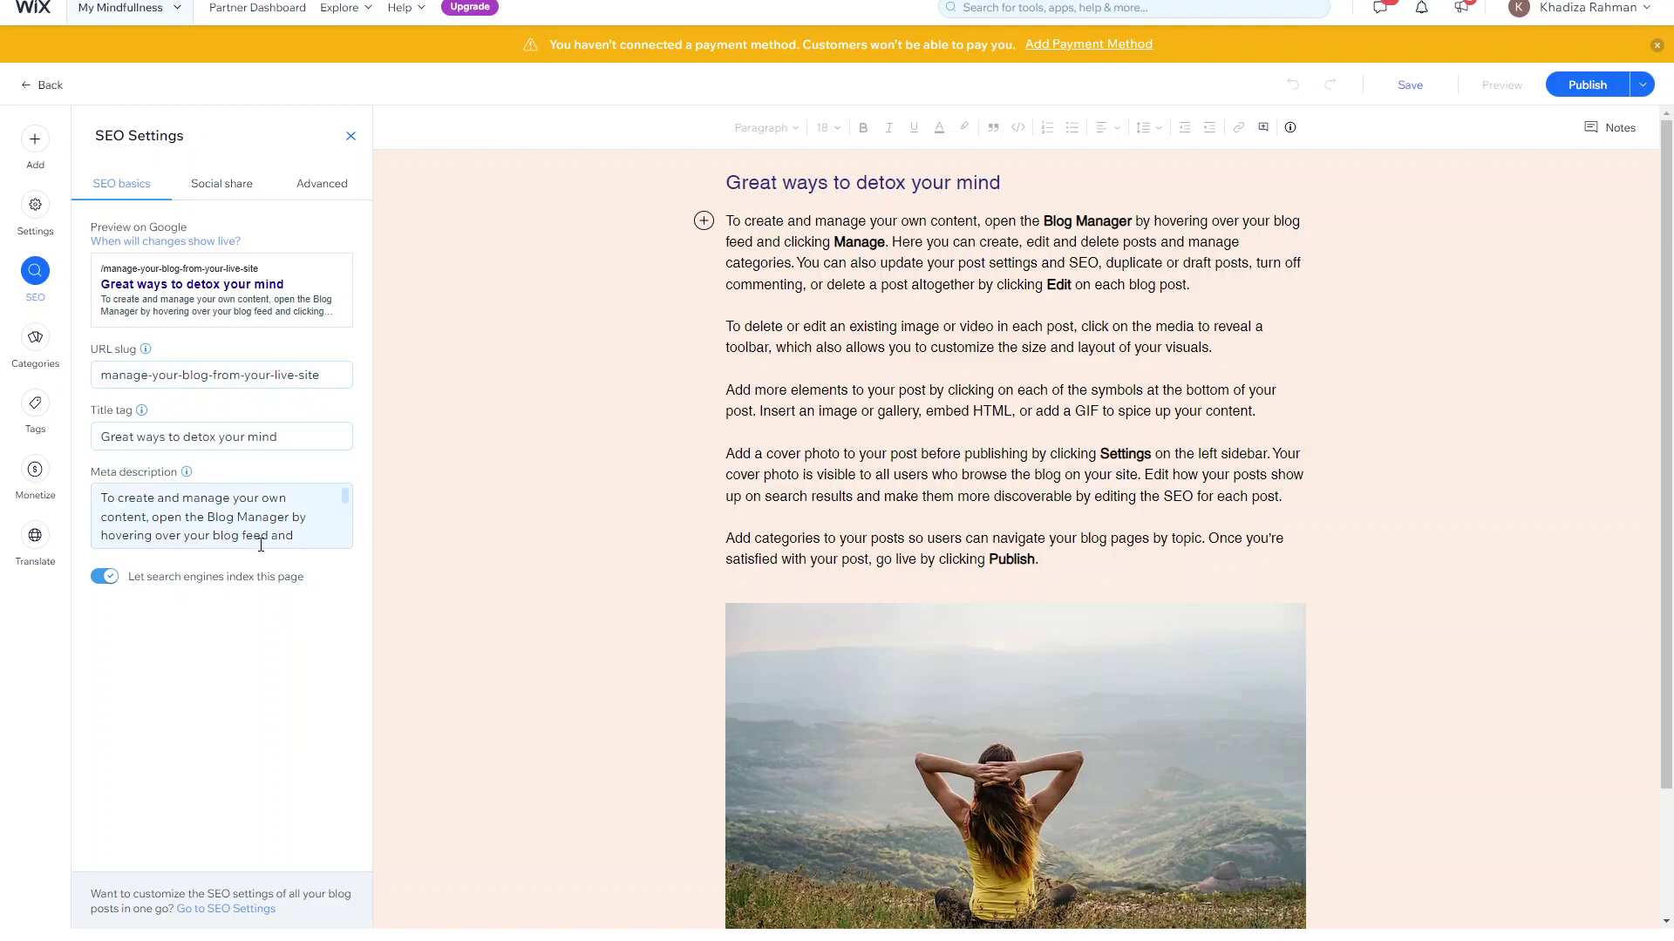
scroll(218, 517, down, 5)
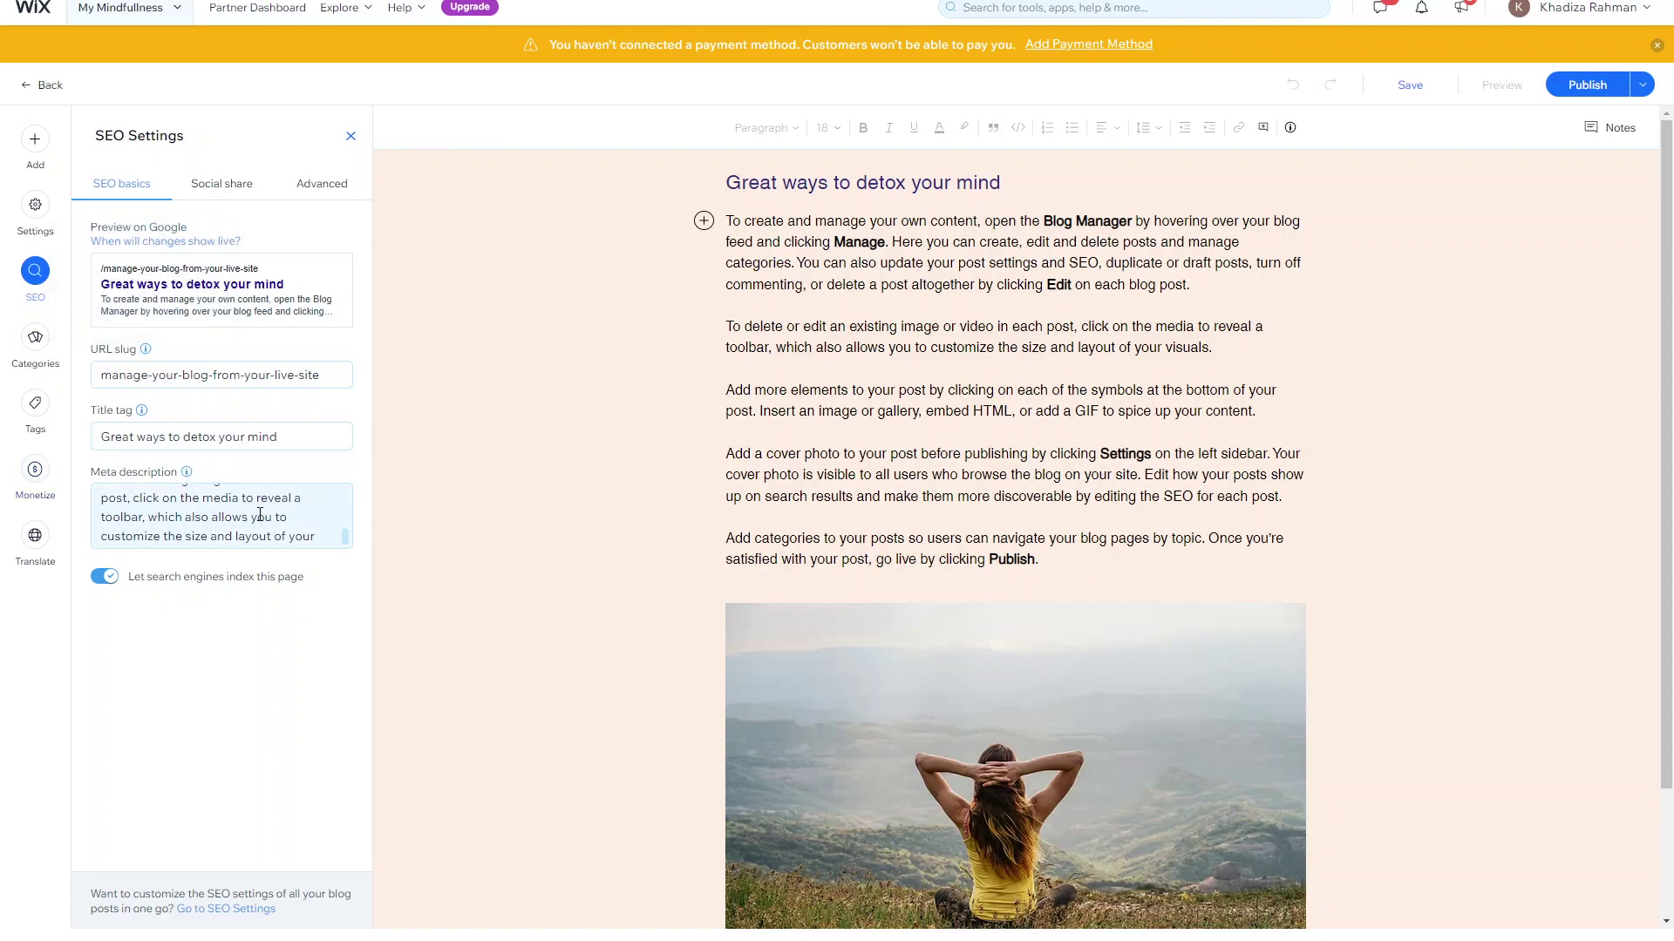
scroll(269, 523, up, 5)
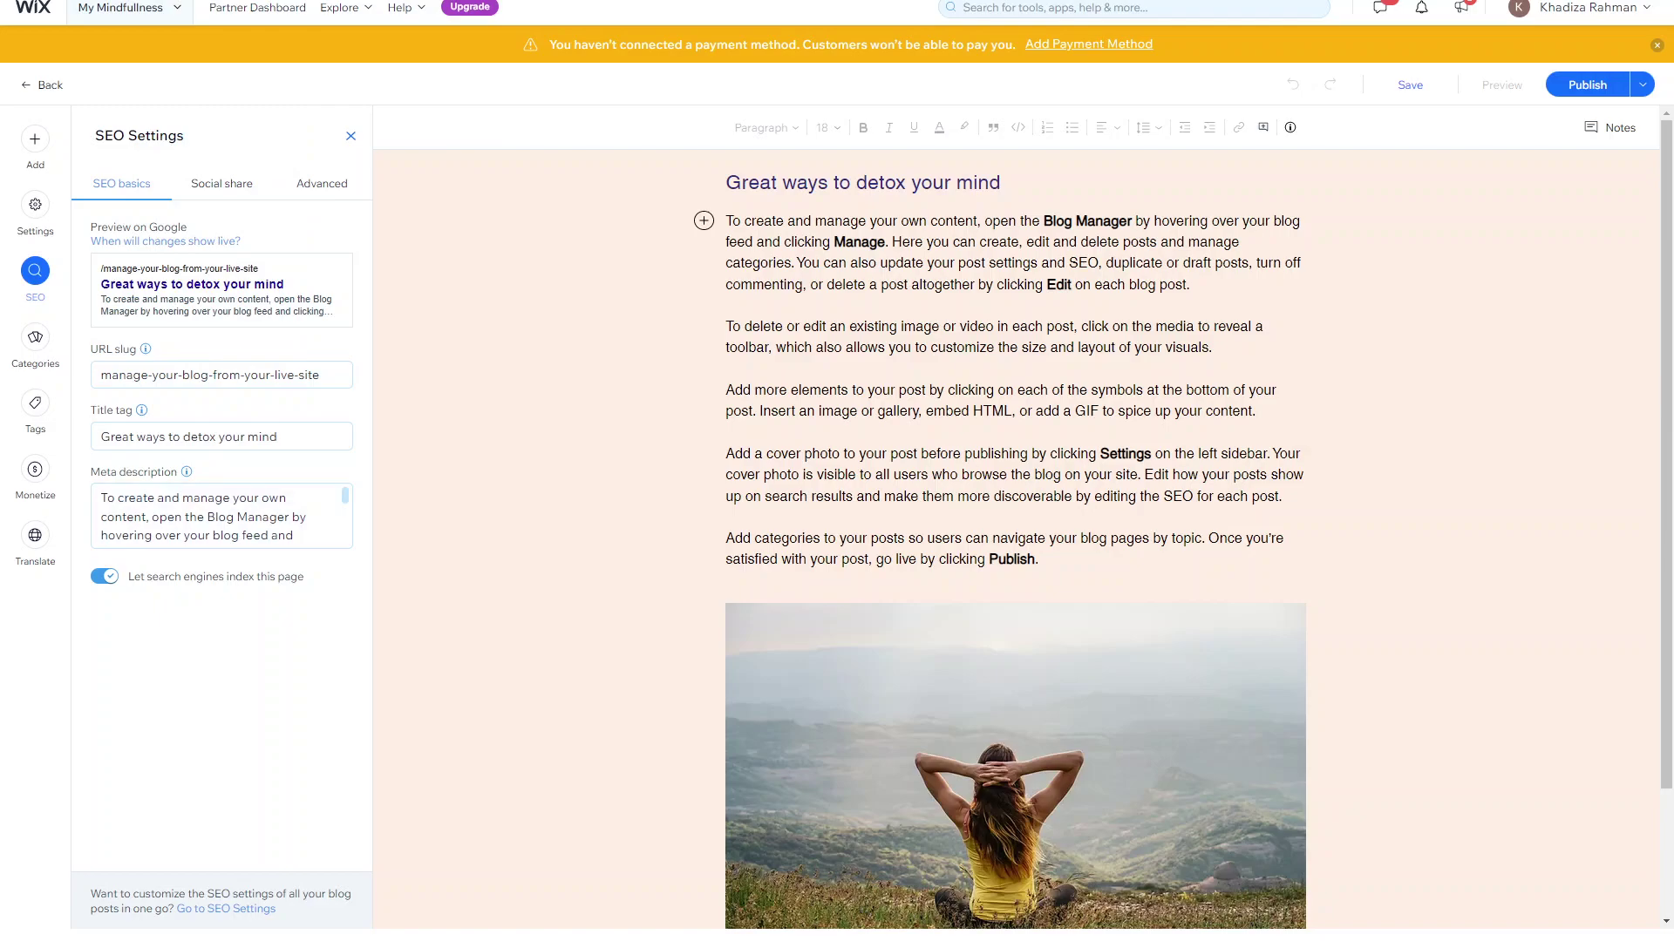
Set the Twitter card size to Small in the blog post's social share settings.
click(248, 184)
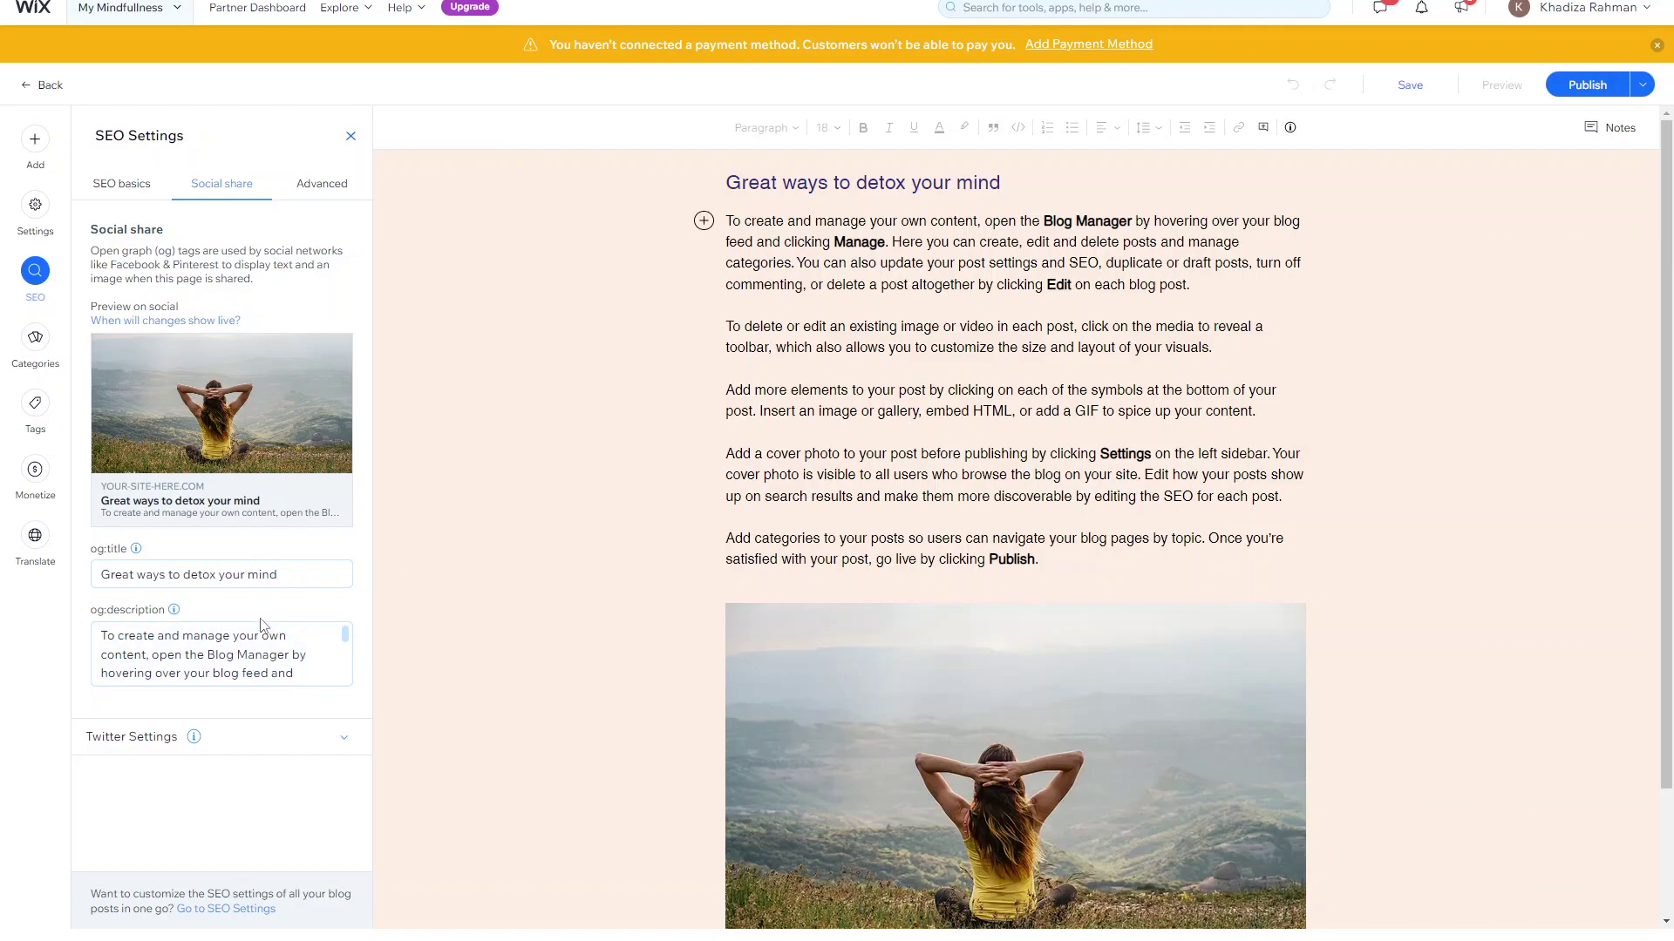
click(343, 741)
scroll(331, 680, down, 5)
scroll(336, 699, down, 4)
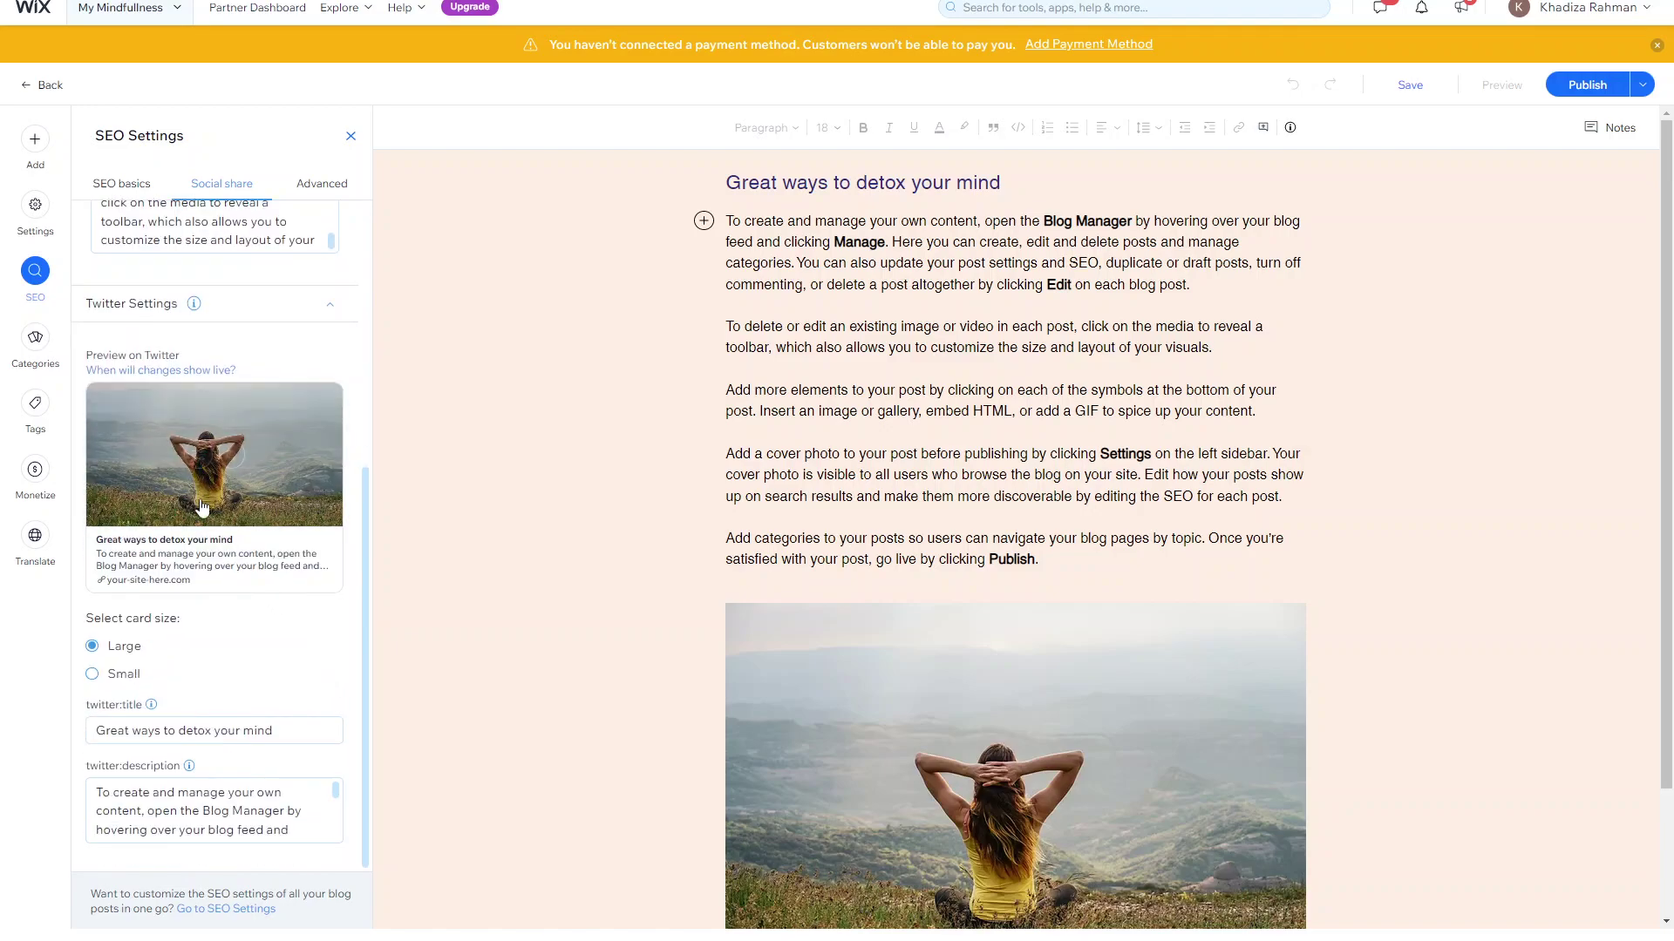
click(127, 676)
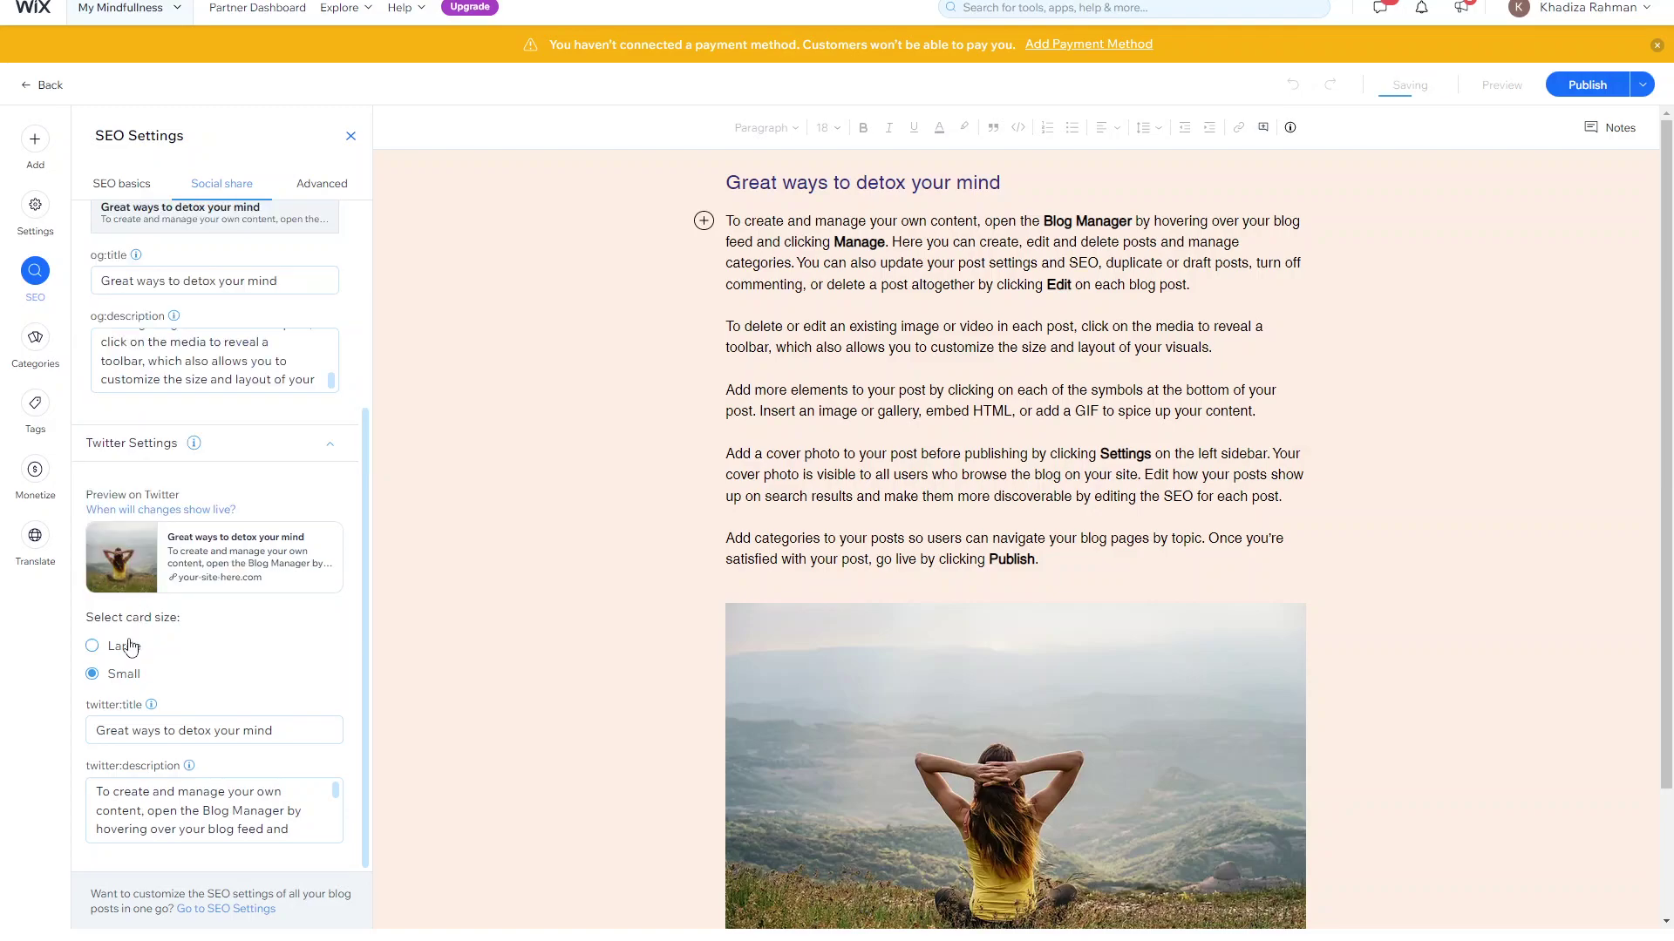
scroll(176, 610, up, 4)
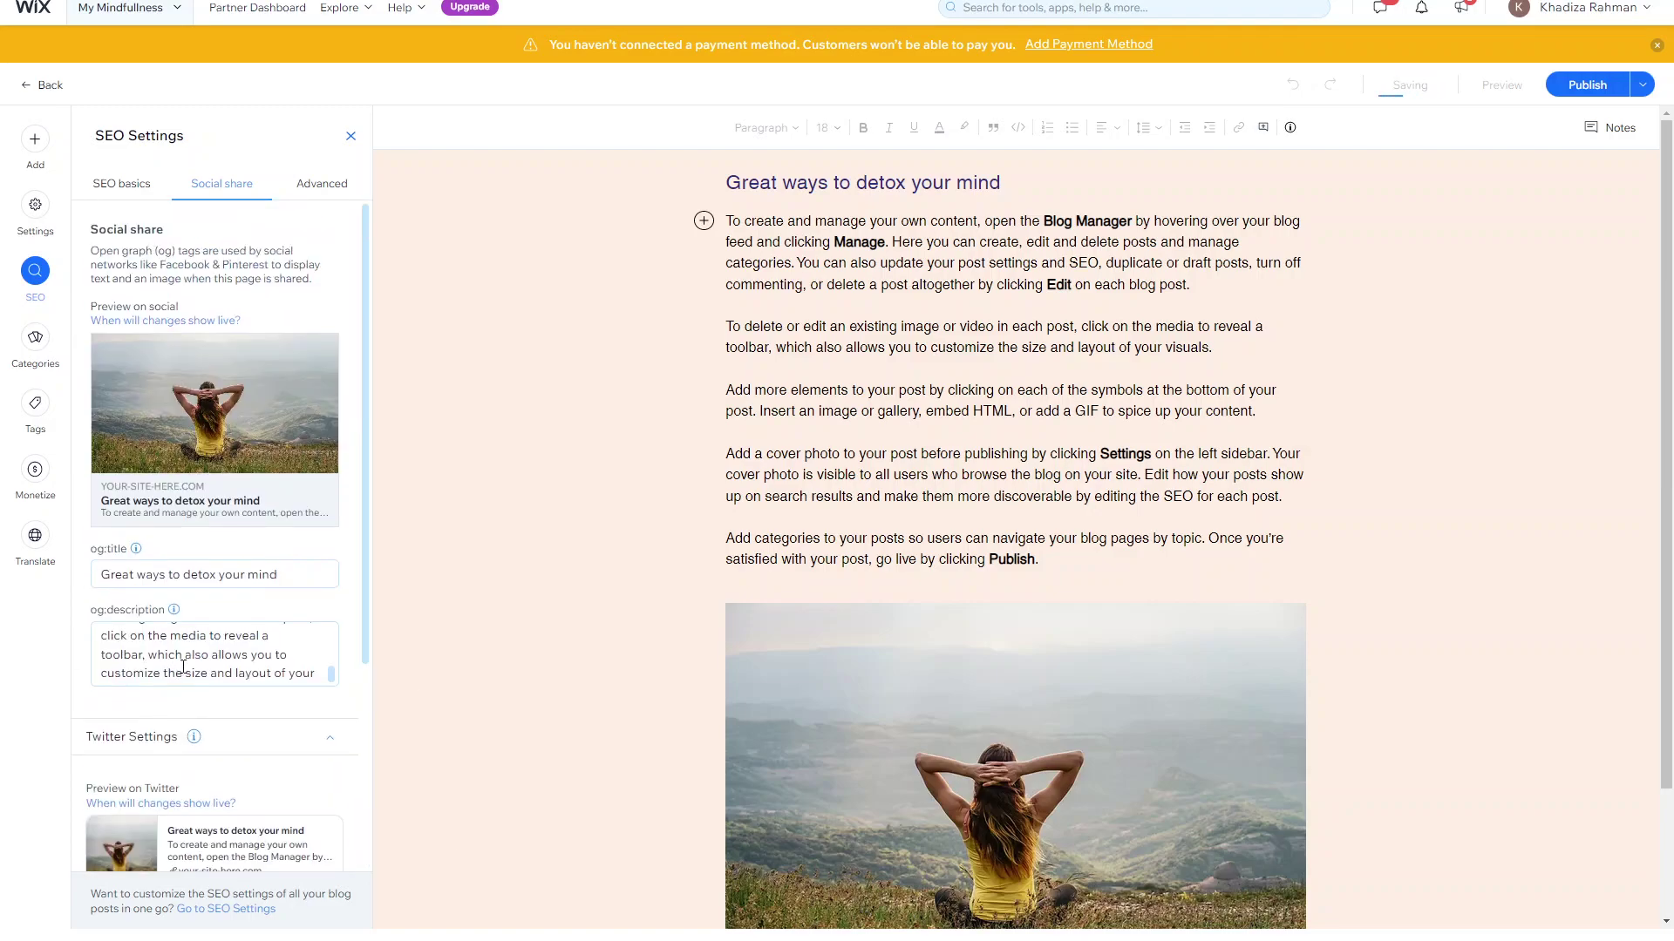
Check the post's advanced SEO options, and go to the default SEO settings that apply to all blog posts.
click(332, 185)
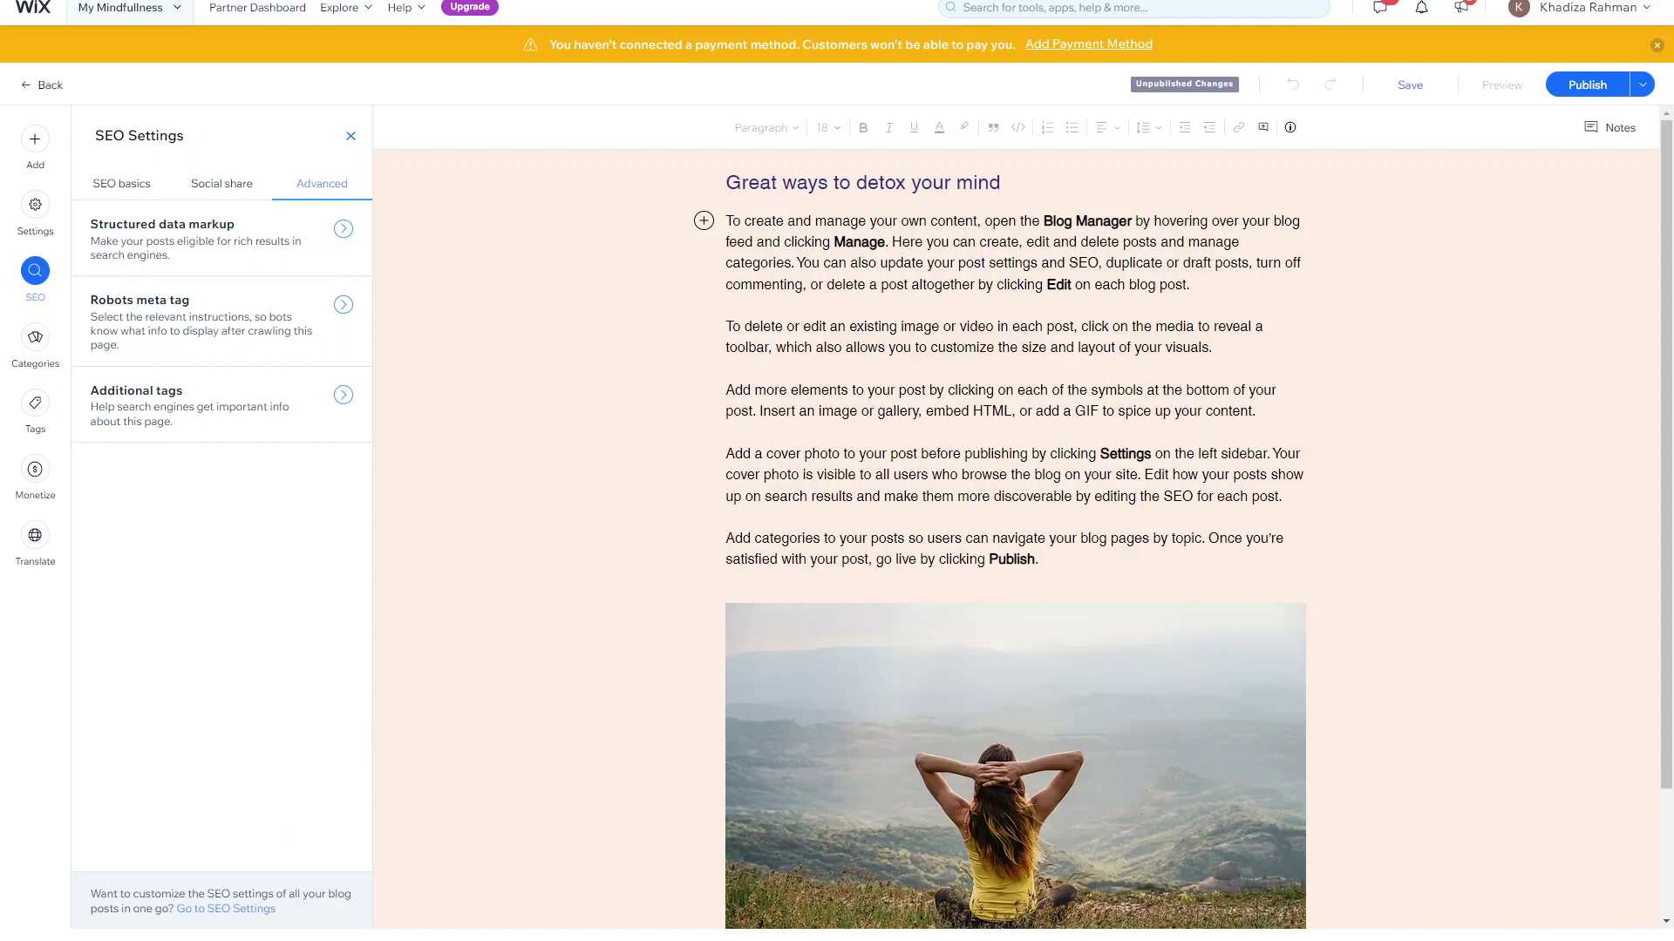
click(122, 183)
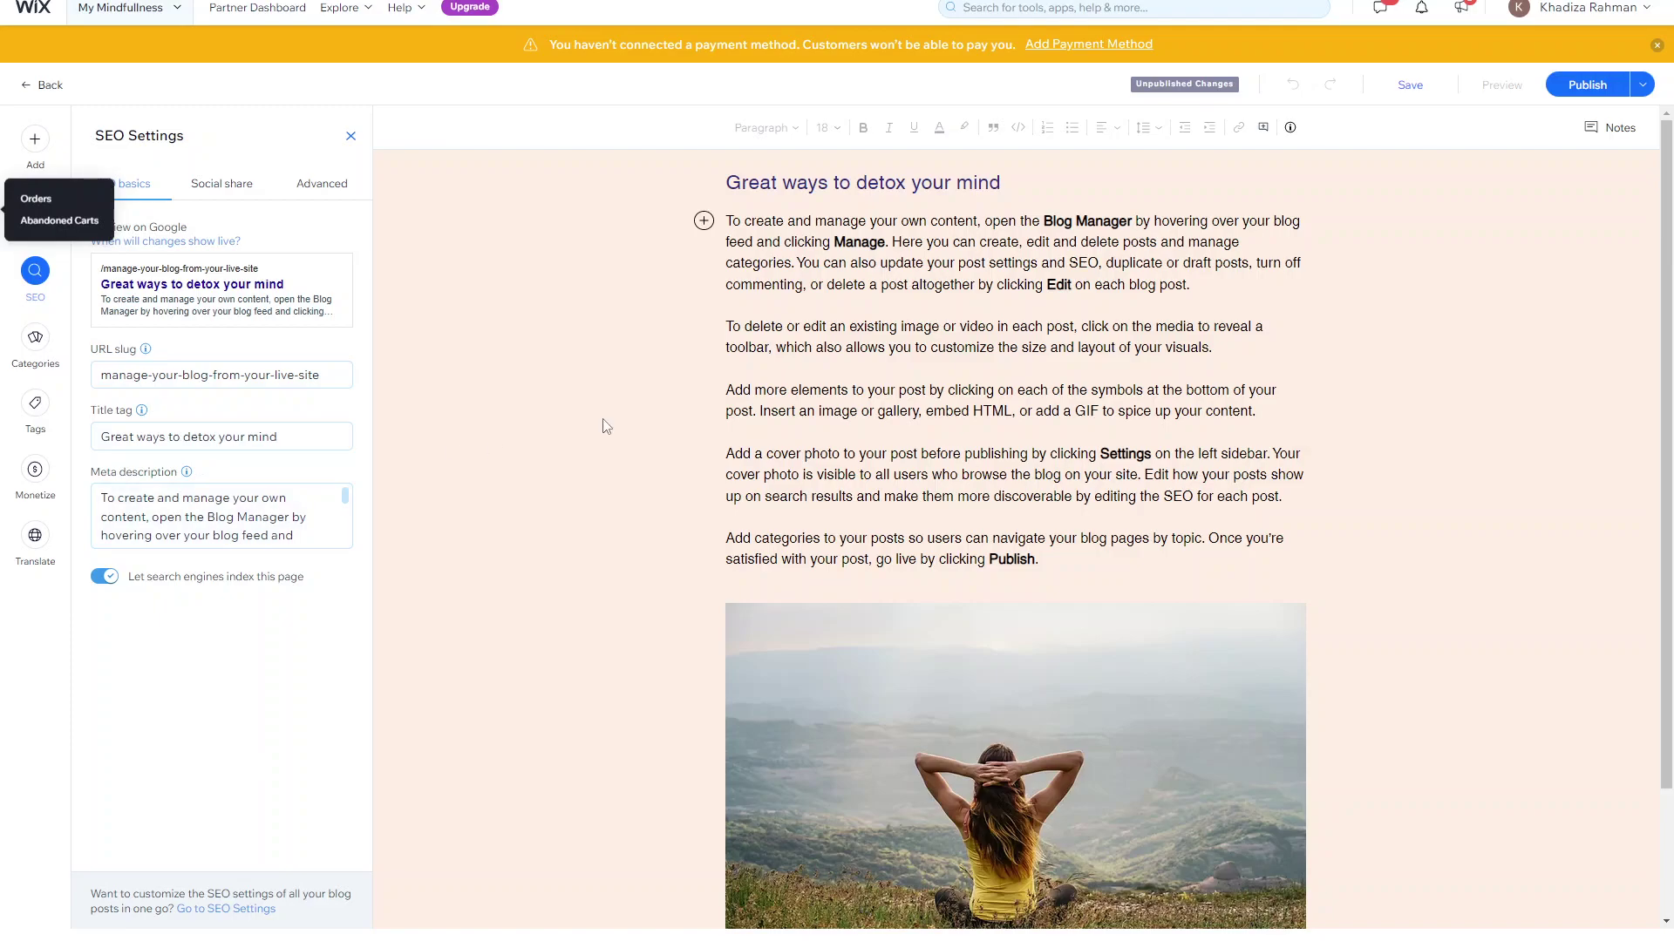
click(253, 909)
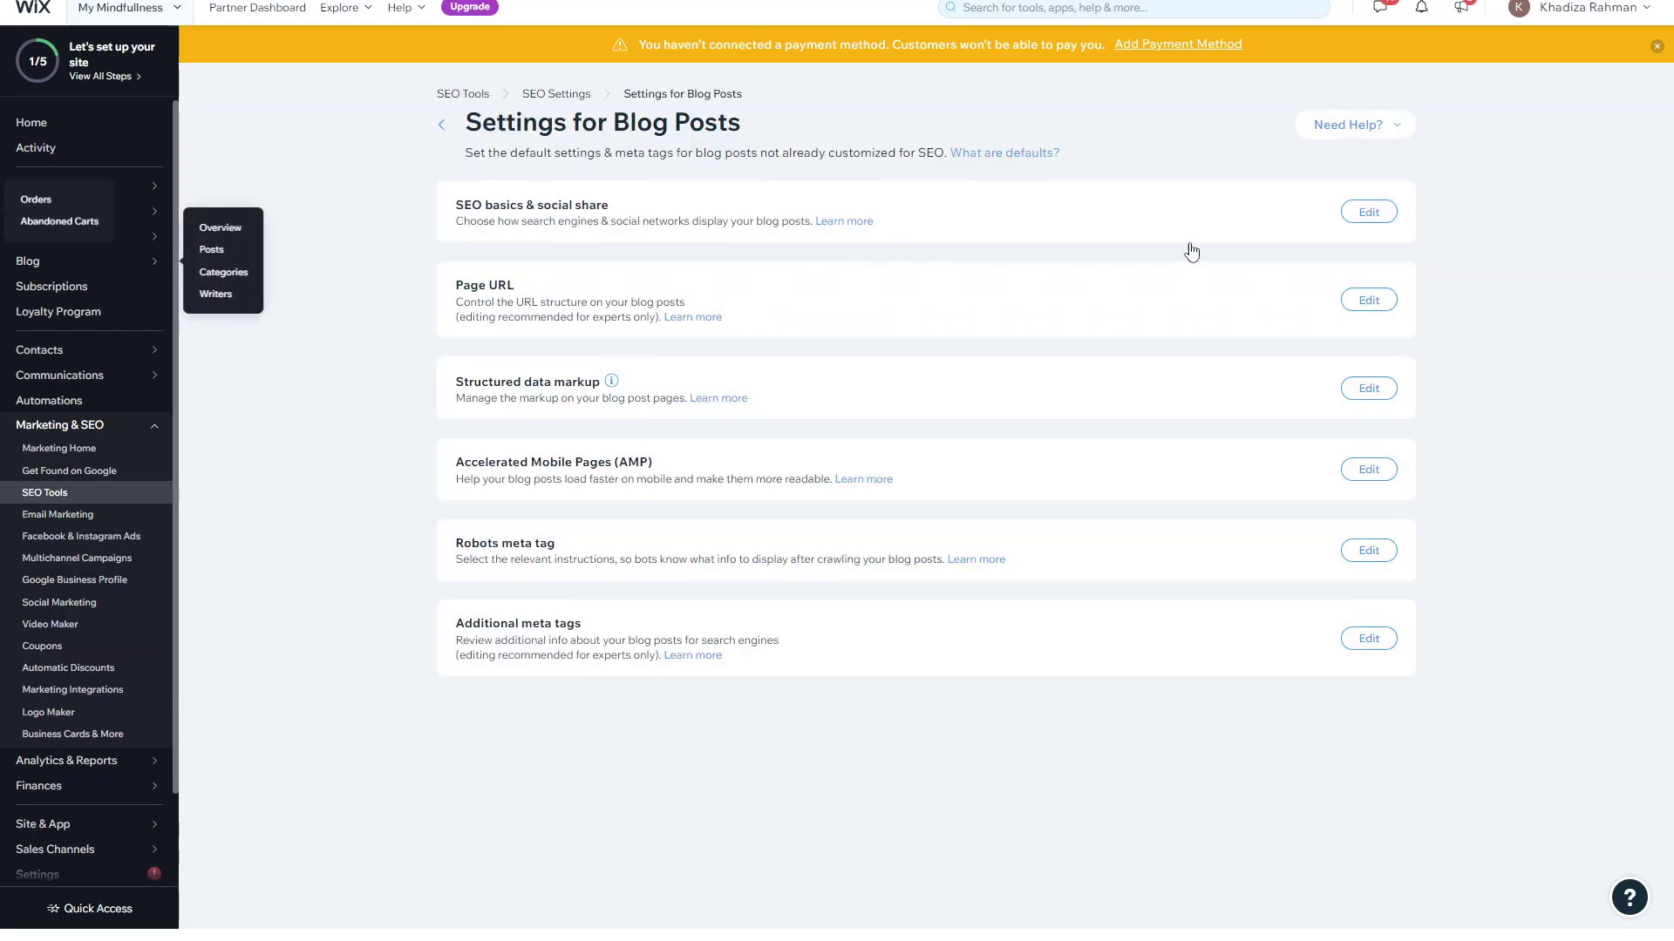
Open the blog posts' default SEO basics & social share settings and set the title tag to "Post Title | Site Name" using variables.
click(1367, 213)
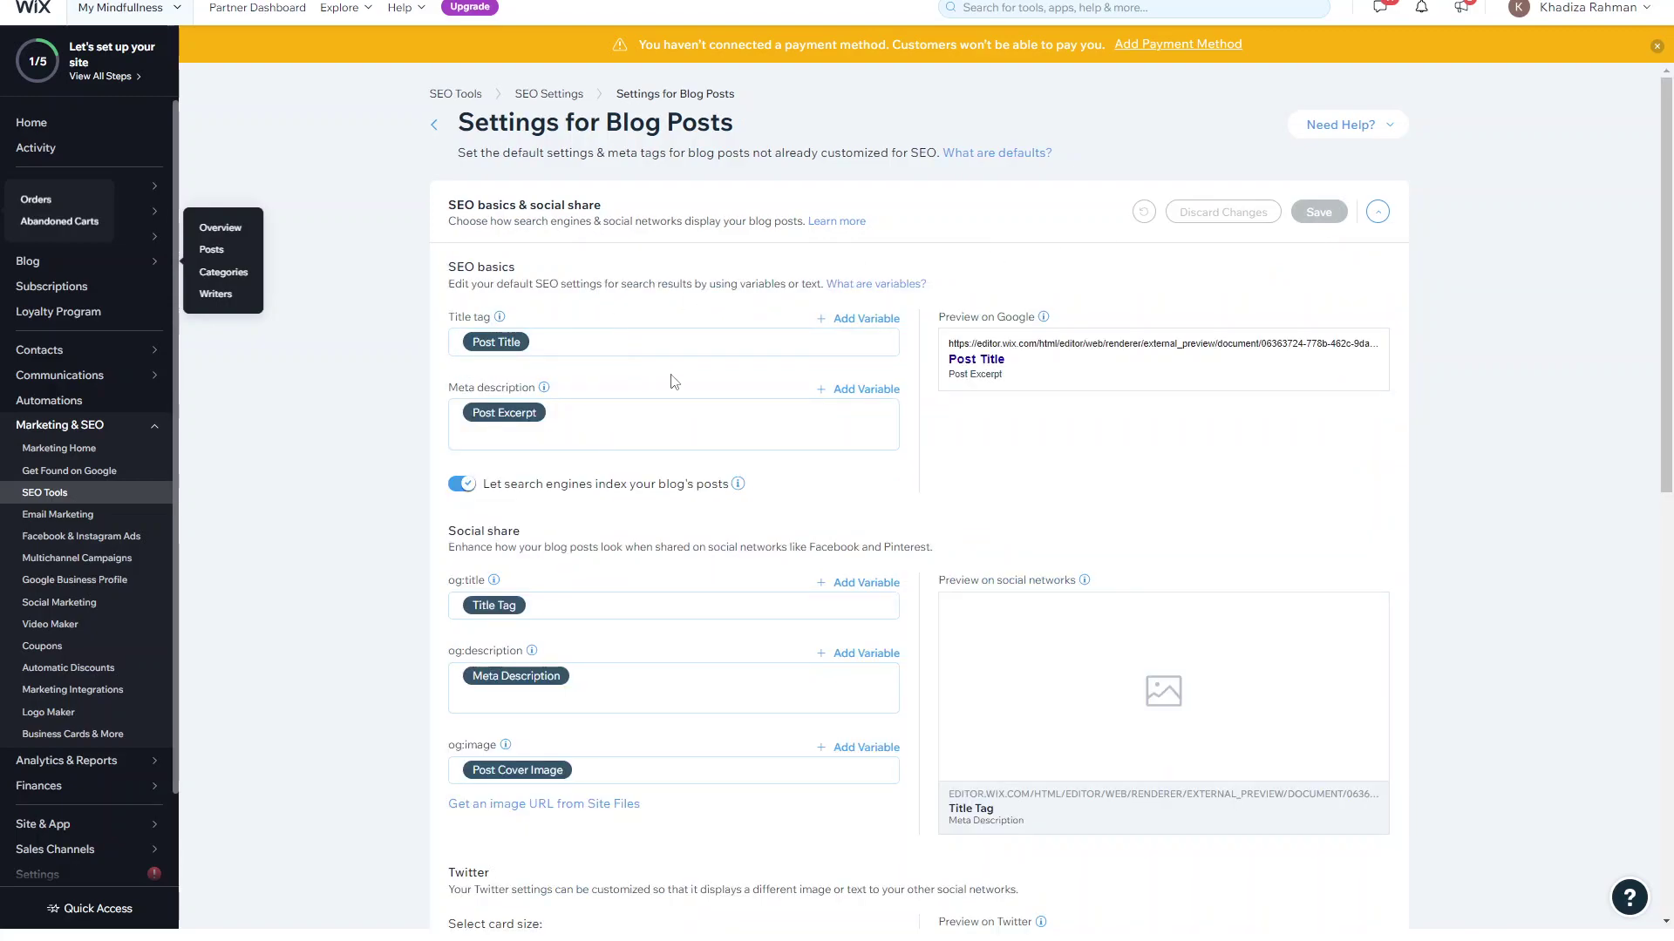
scroll(672, 381, down, 3)
scroll(672, 381, up, 3)
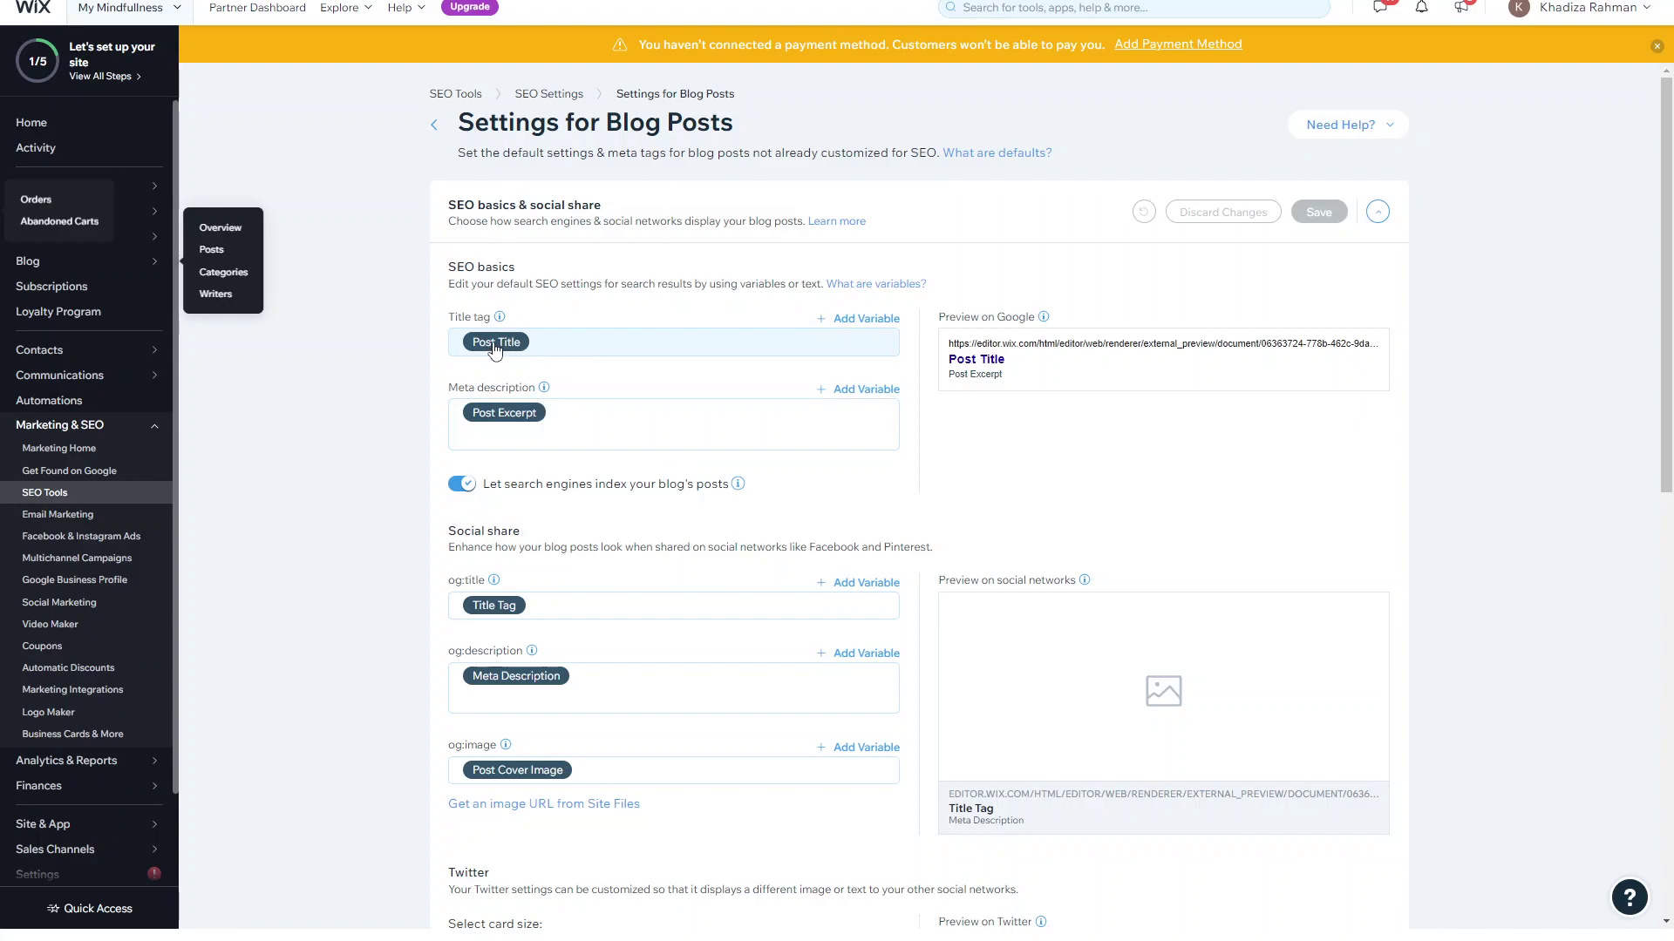
click(736, 340)
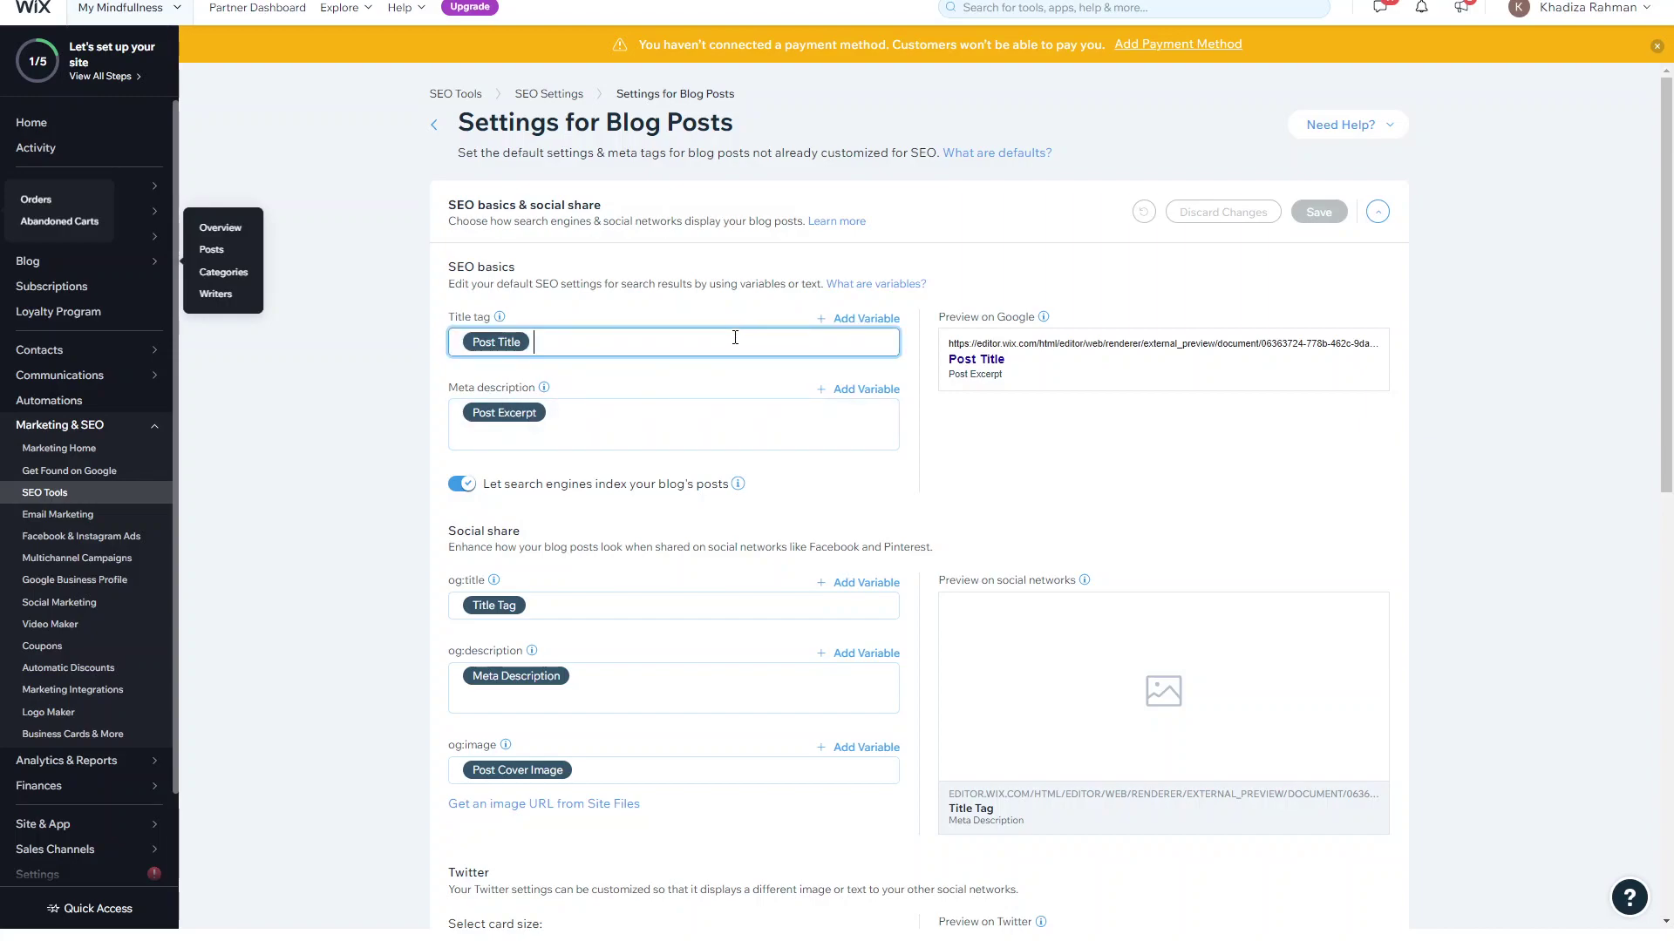
click(861, 315)
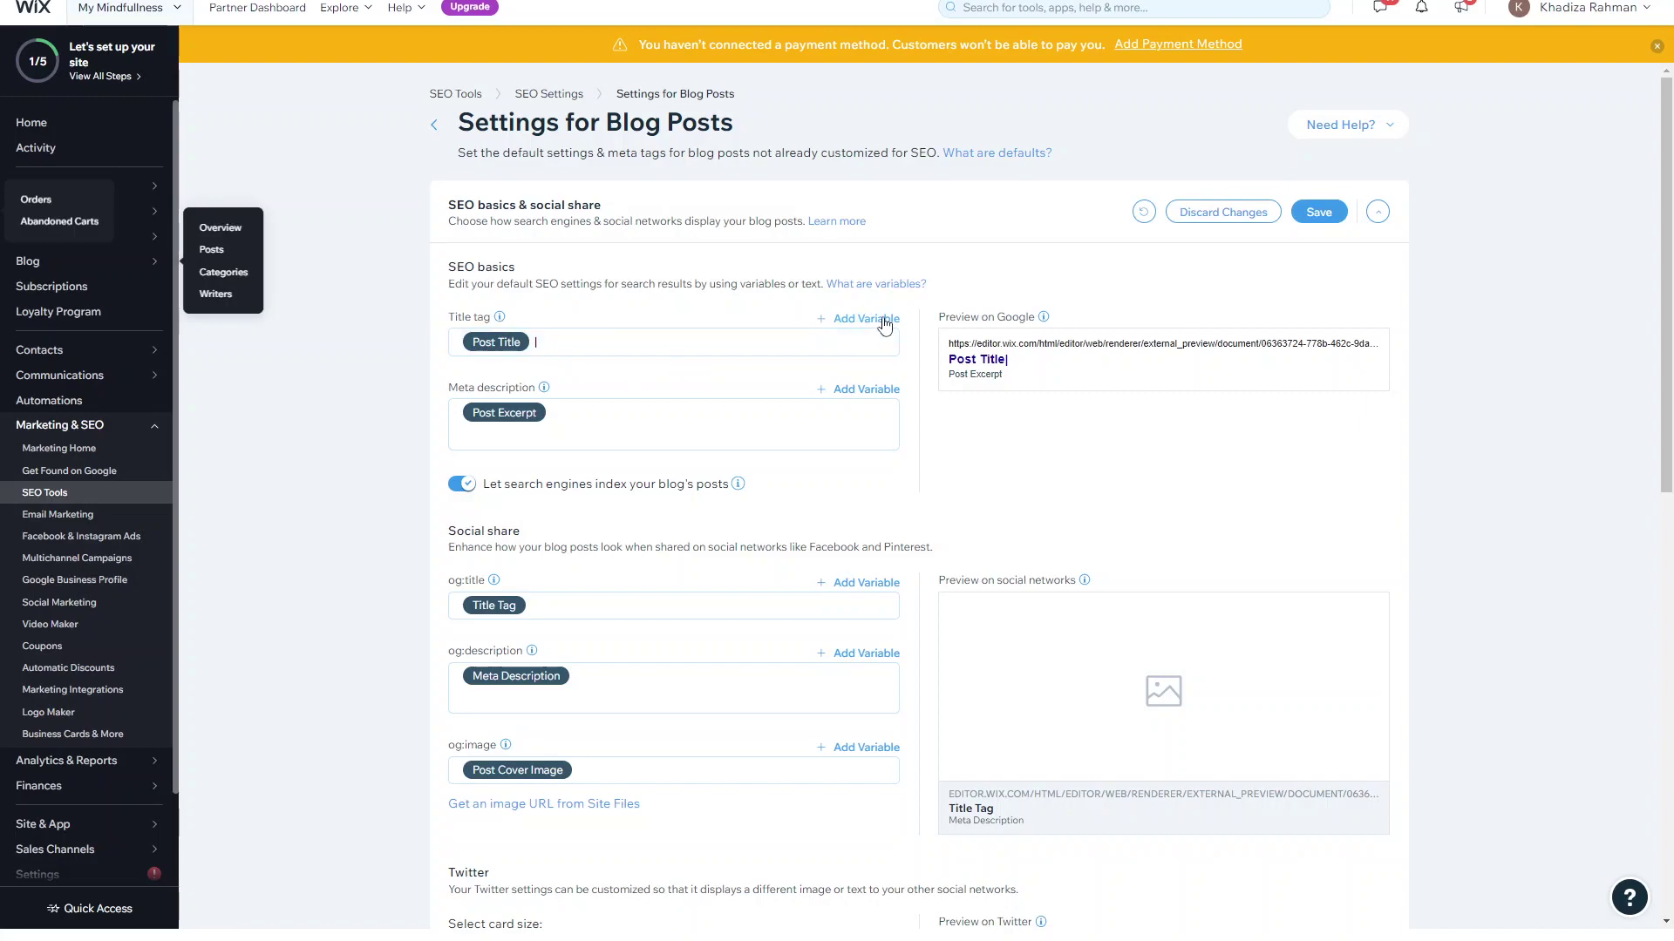
click(842, 320)
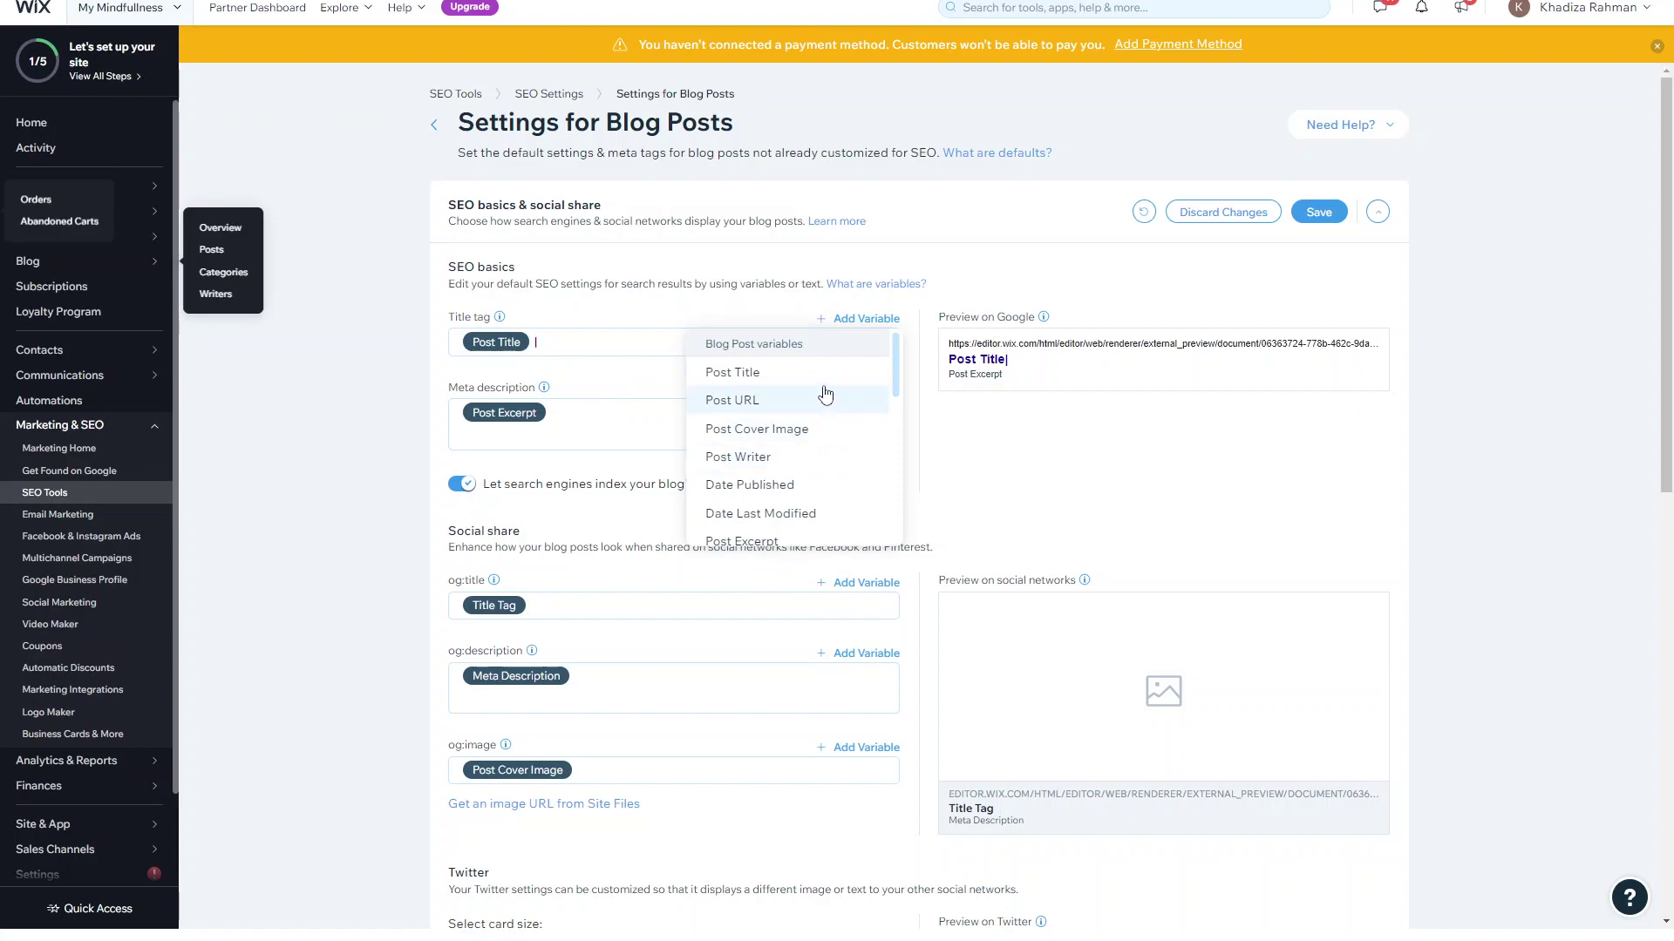
scroll(824, 381, down, 3)
scroll(825, 381, down, 2)
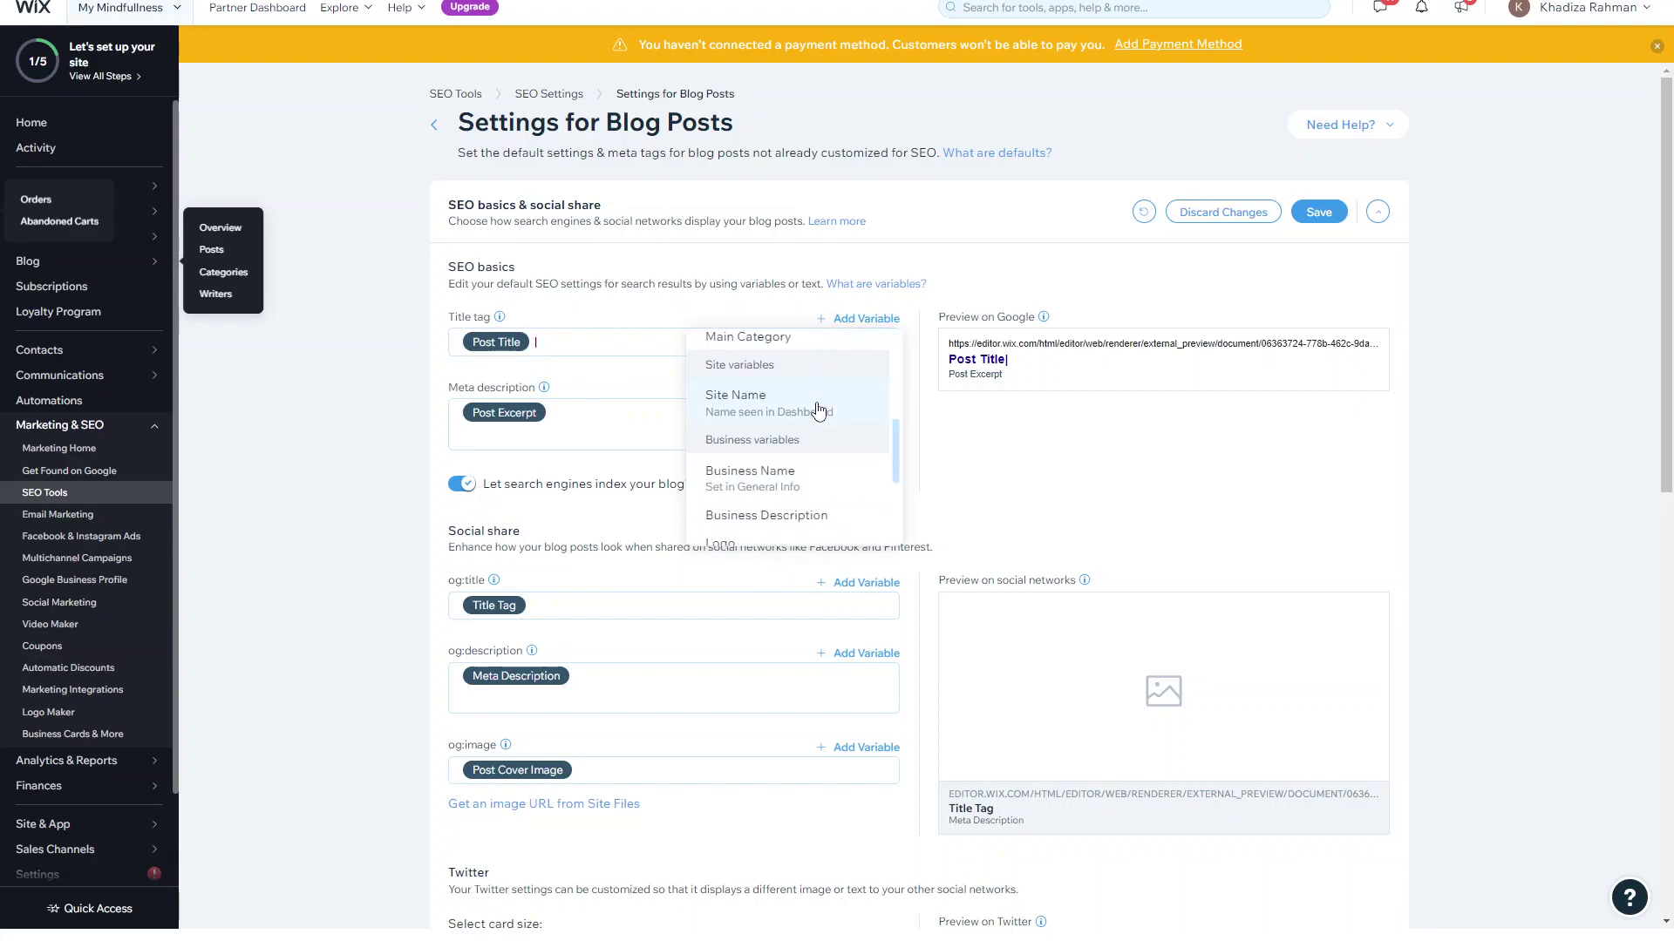
scroll(841, 477, down, 2)
scroll(841, 478, up, 2)
click(814, 408)
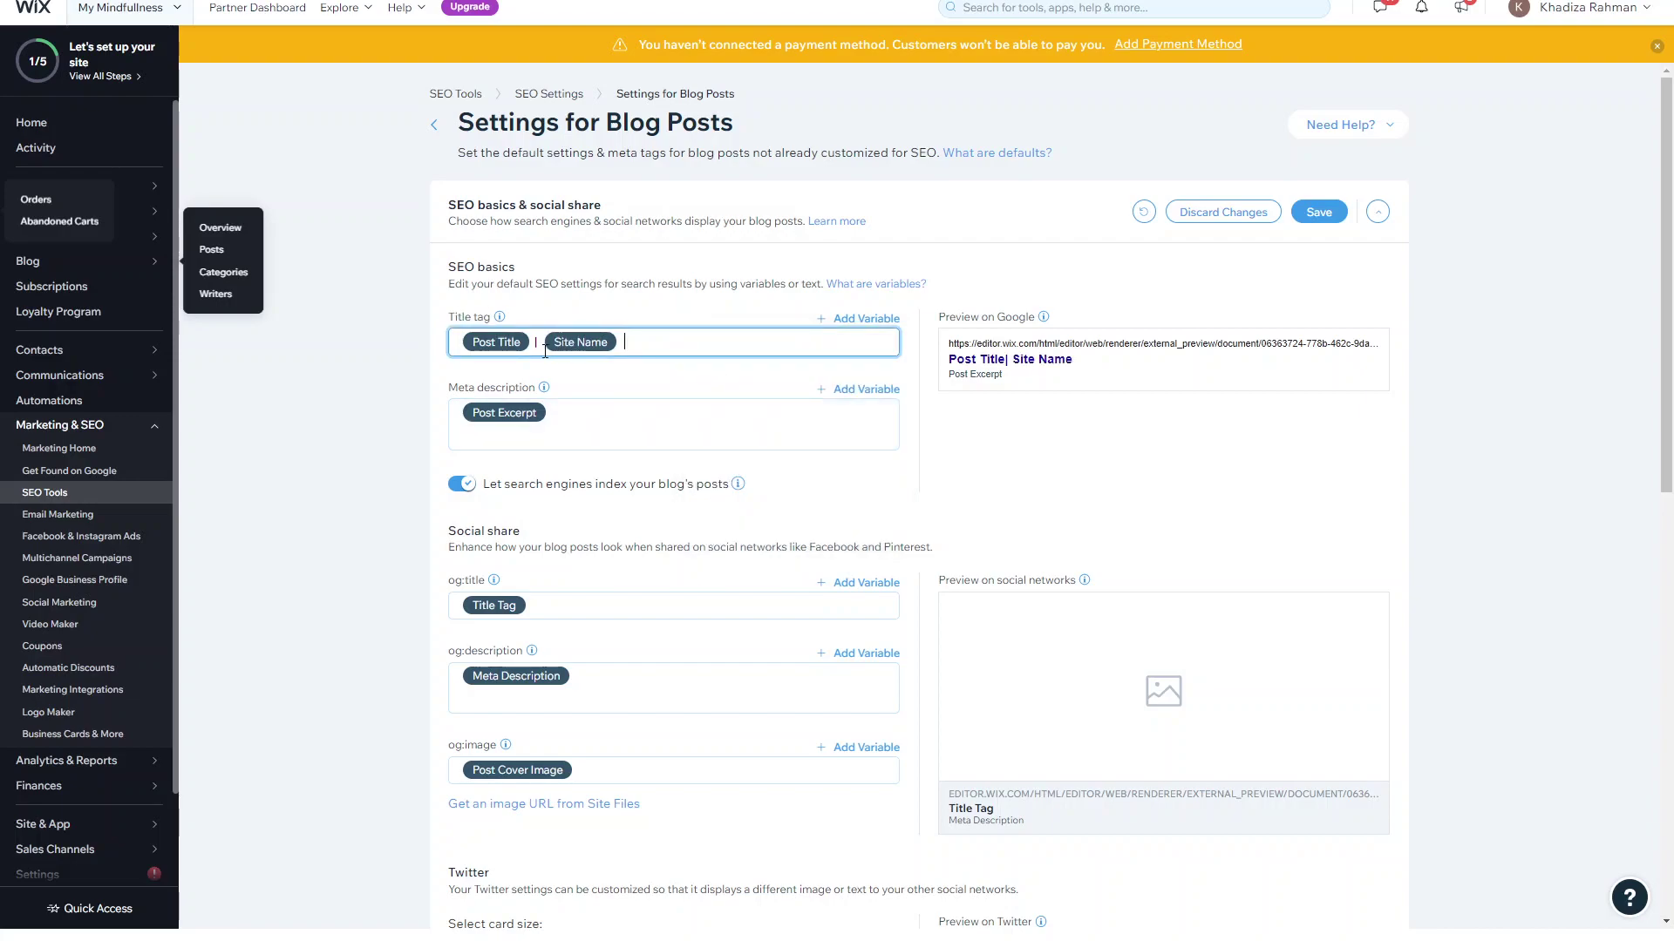
Look through the variables available for the blog posts' default meta description without adding one.
click(614, 423)
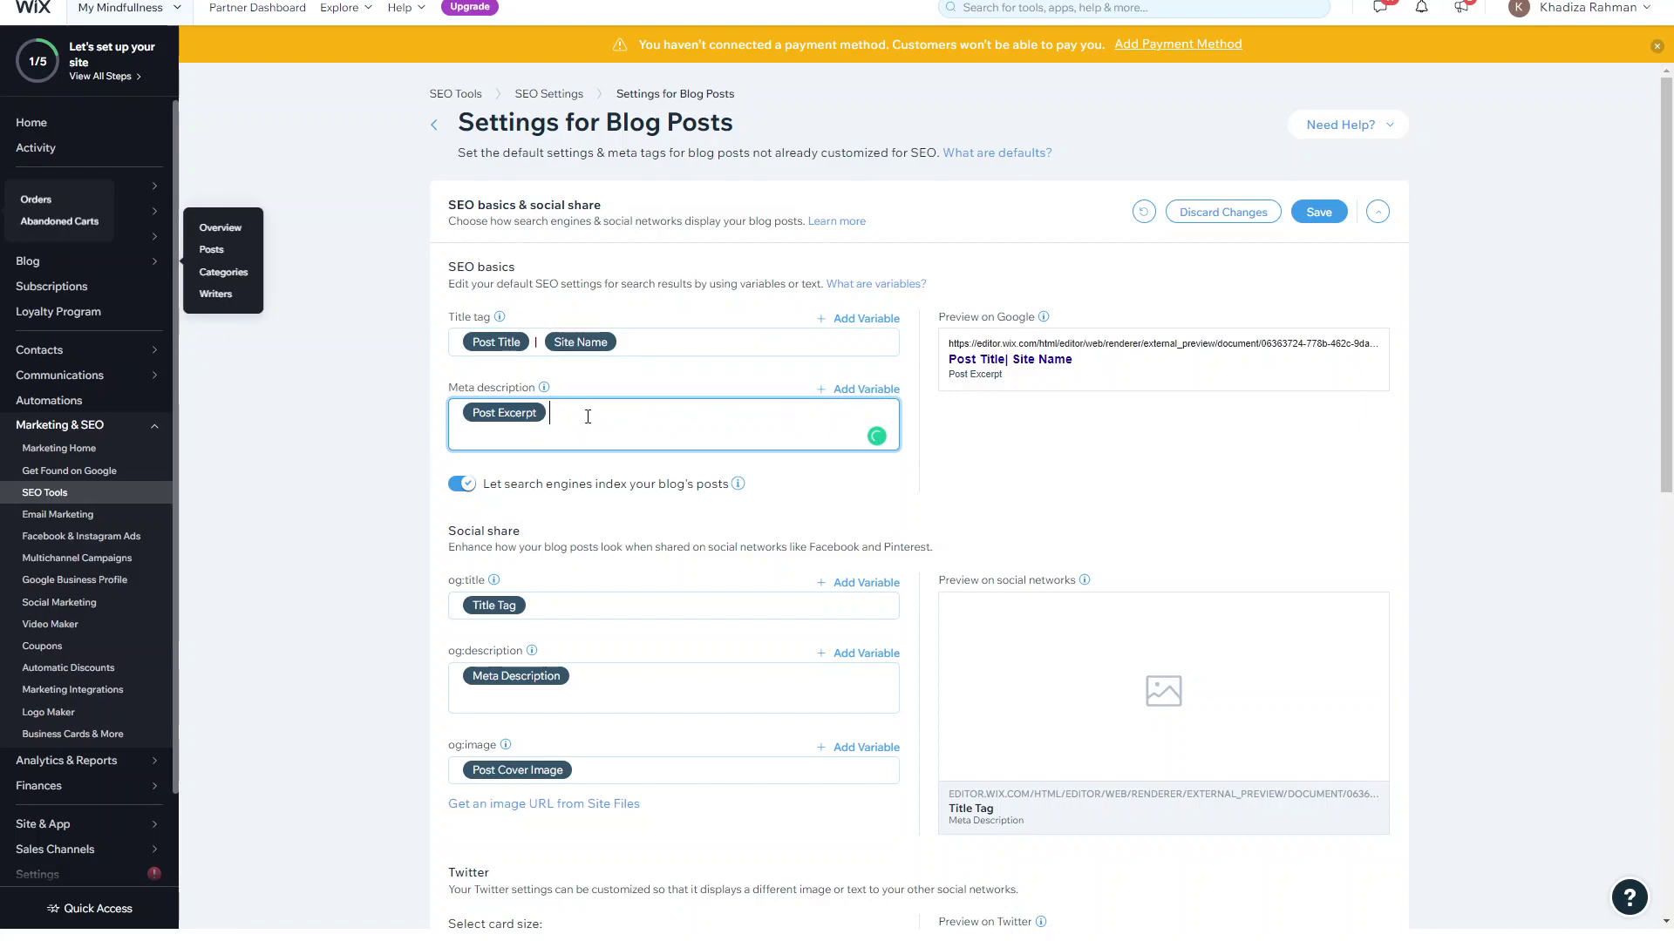
click(858, 389)
scroll(802, 501, down, 1)
scroll(767, 488, up, 1)
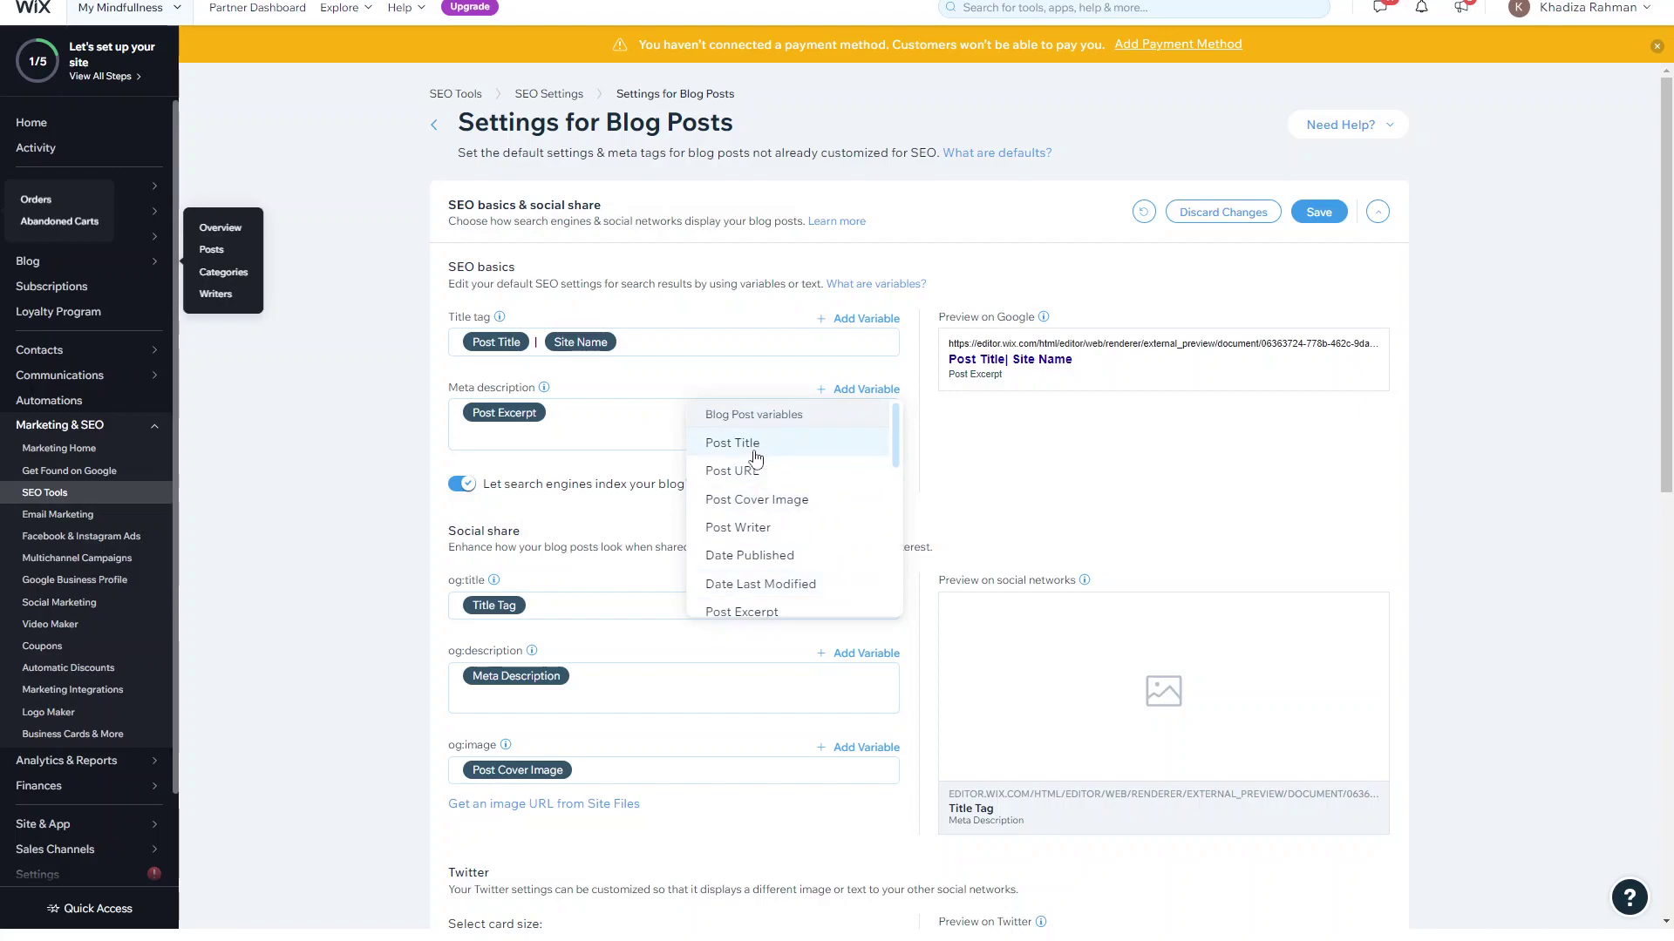
key(Escape)
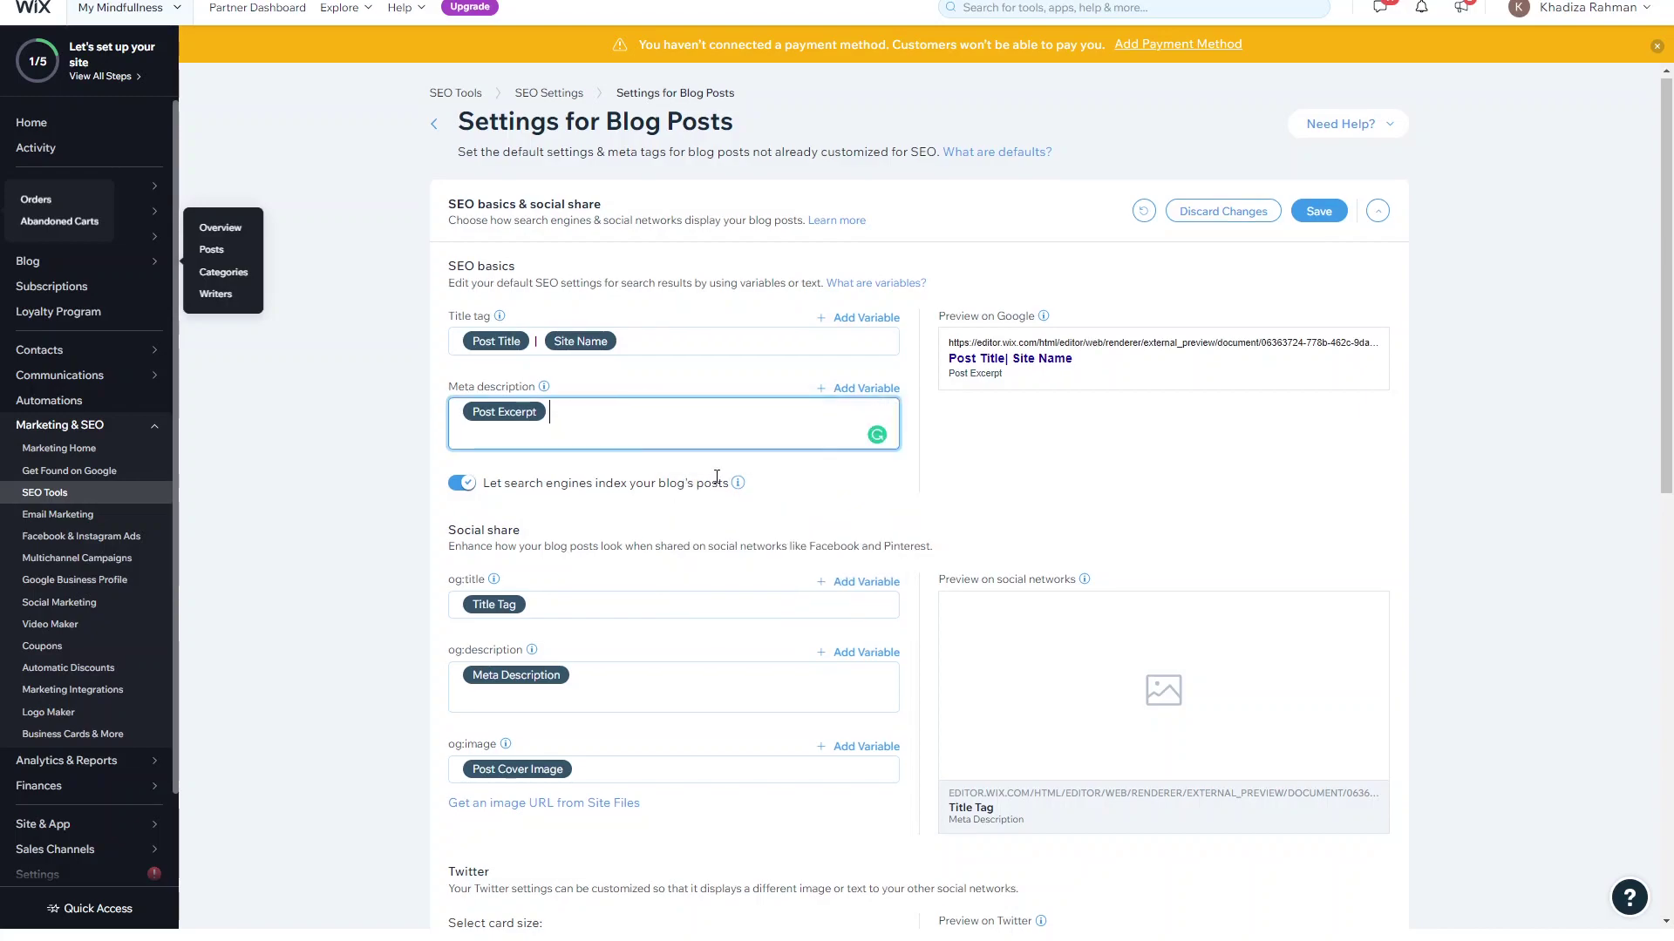
Append a "|" separator after the Title Tag variable in the default og:title for social sharing.
scroll(562, 413, down, 1)
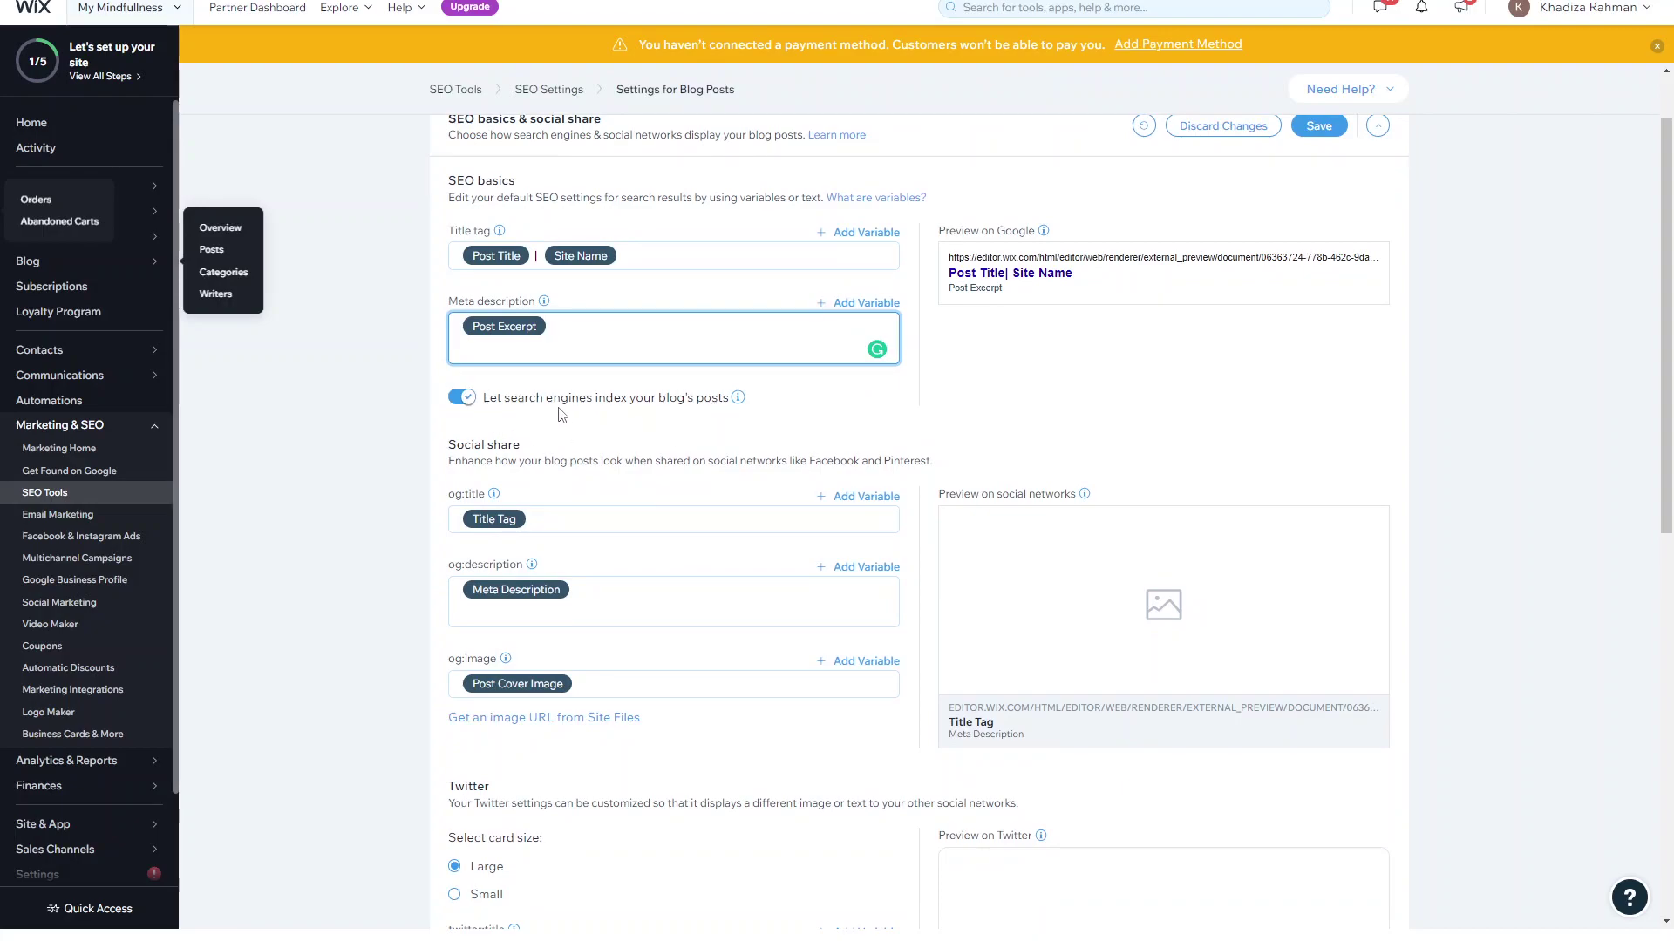
scroll(601, 484, down, 1)
click(595, 427)
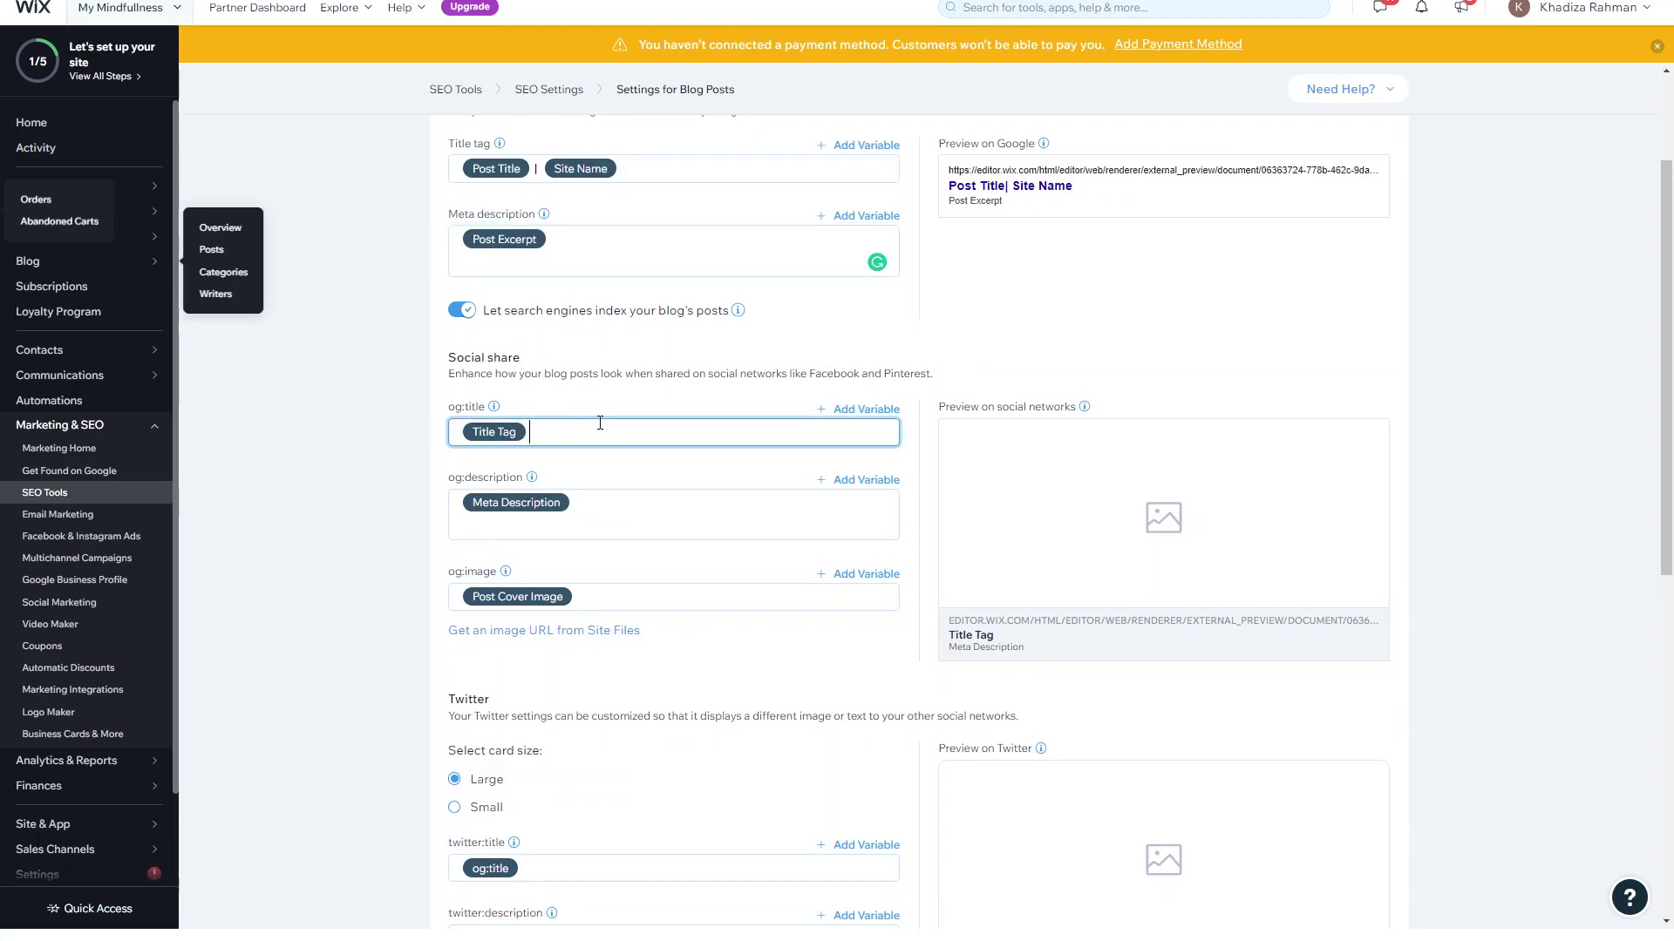
text(|)
click(863, 408)
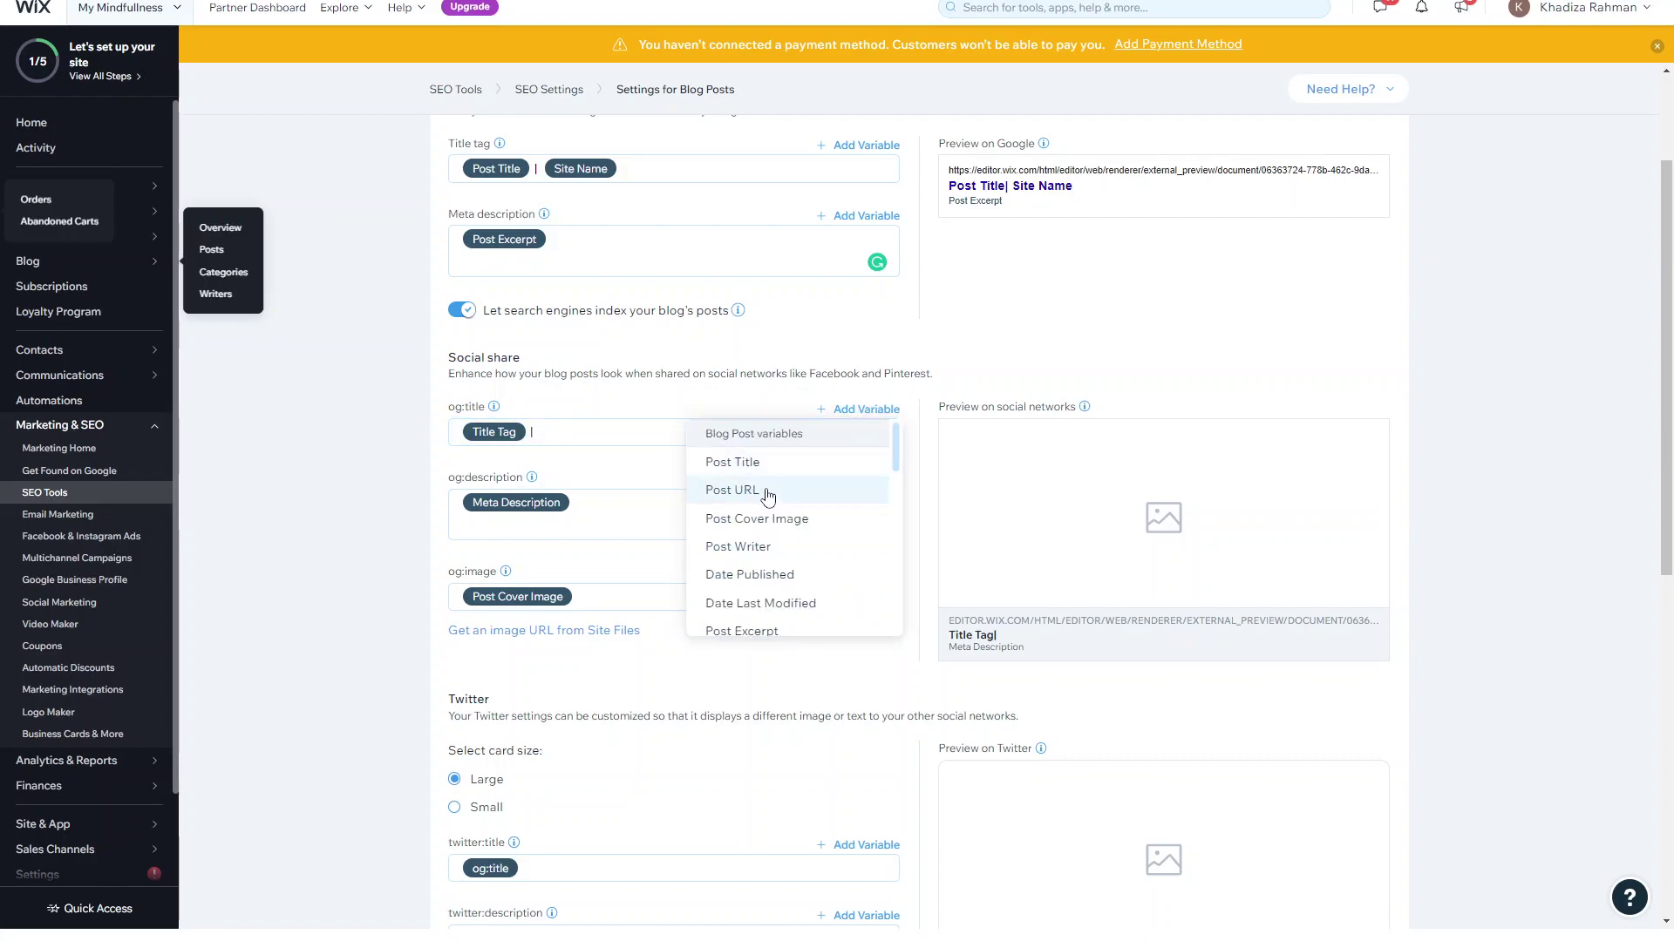
scroll(758, 558, down, 2)
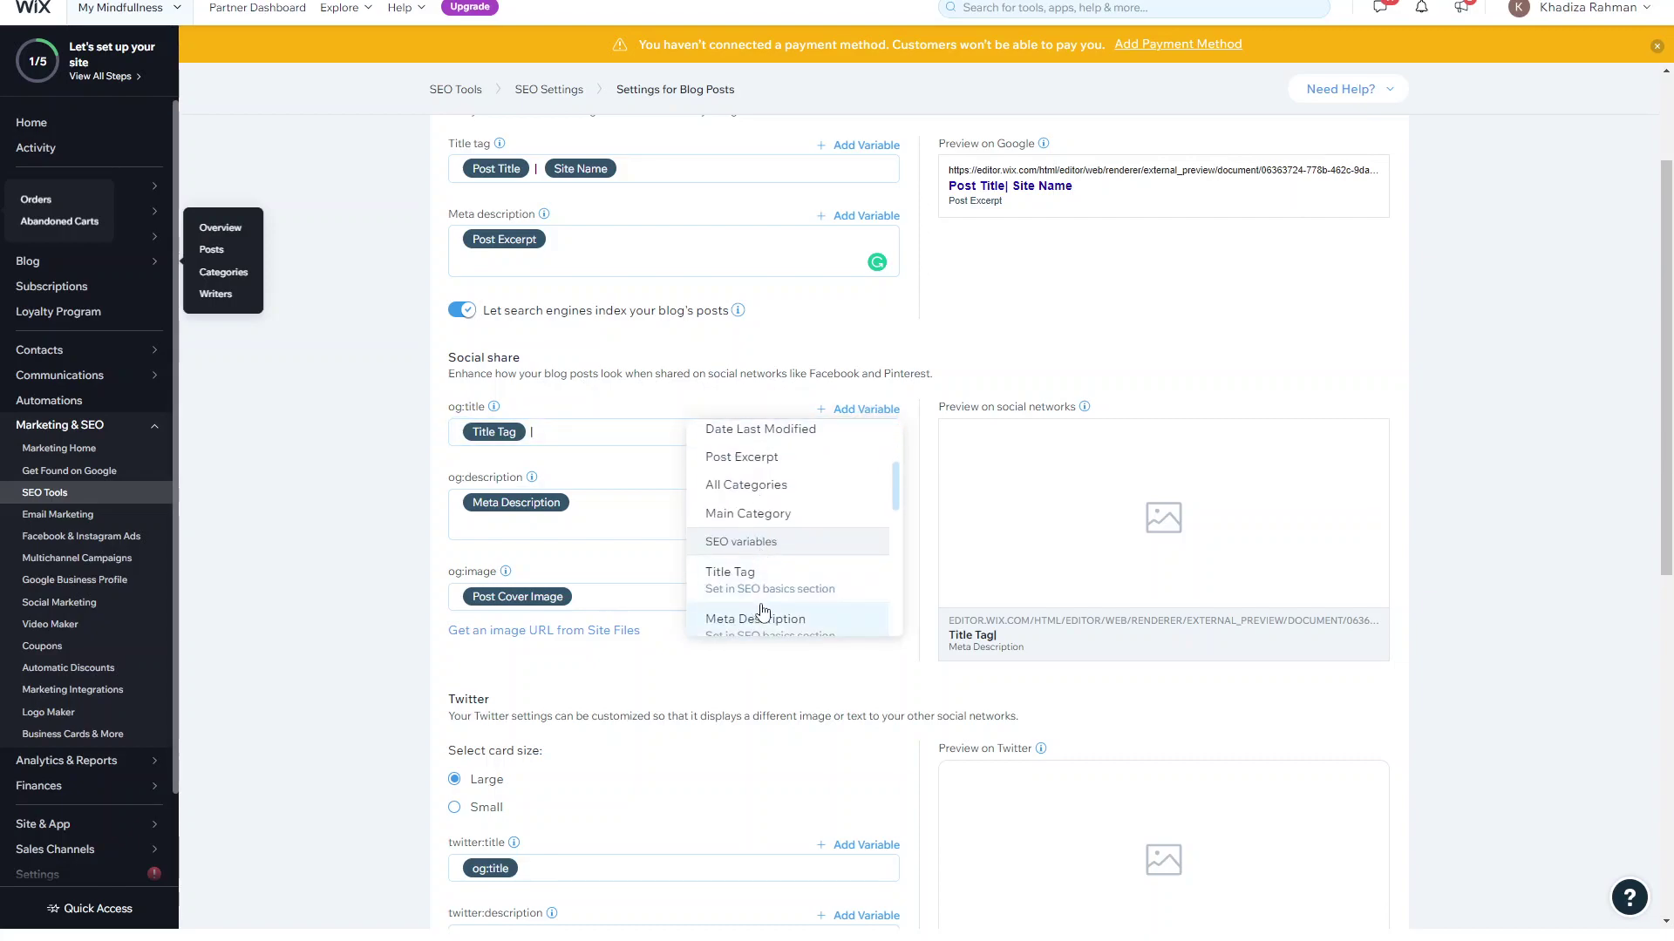
scroll(782, 558, down, 1)
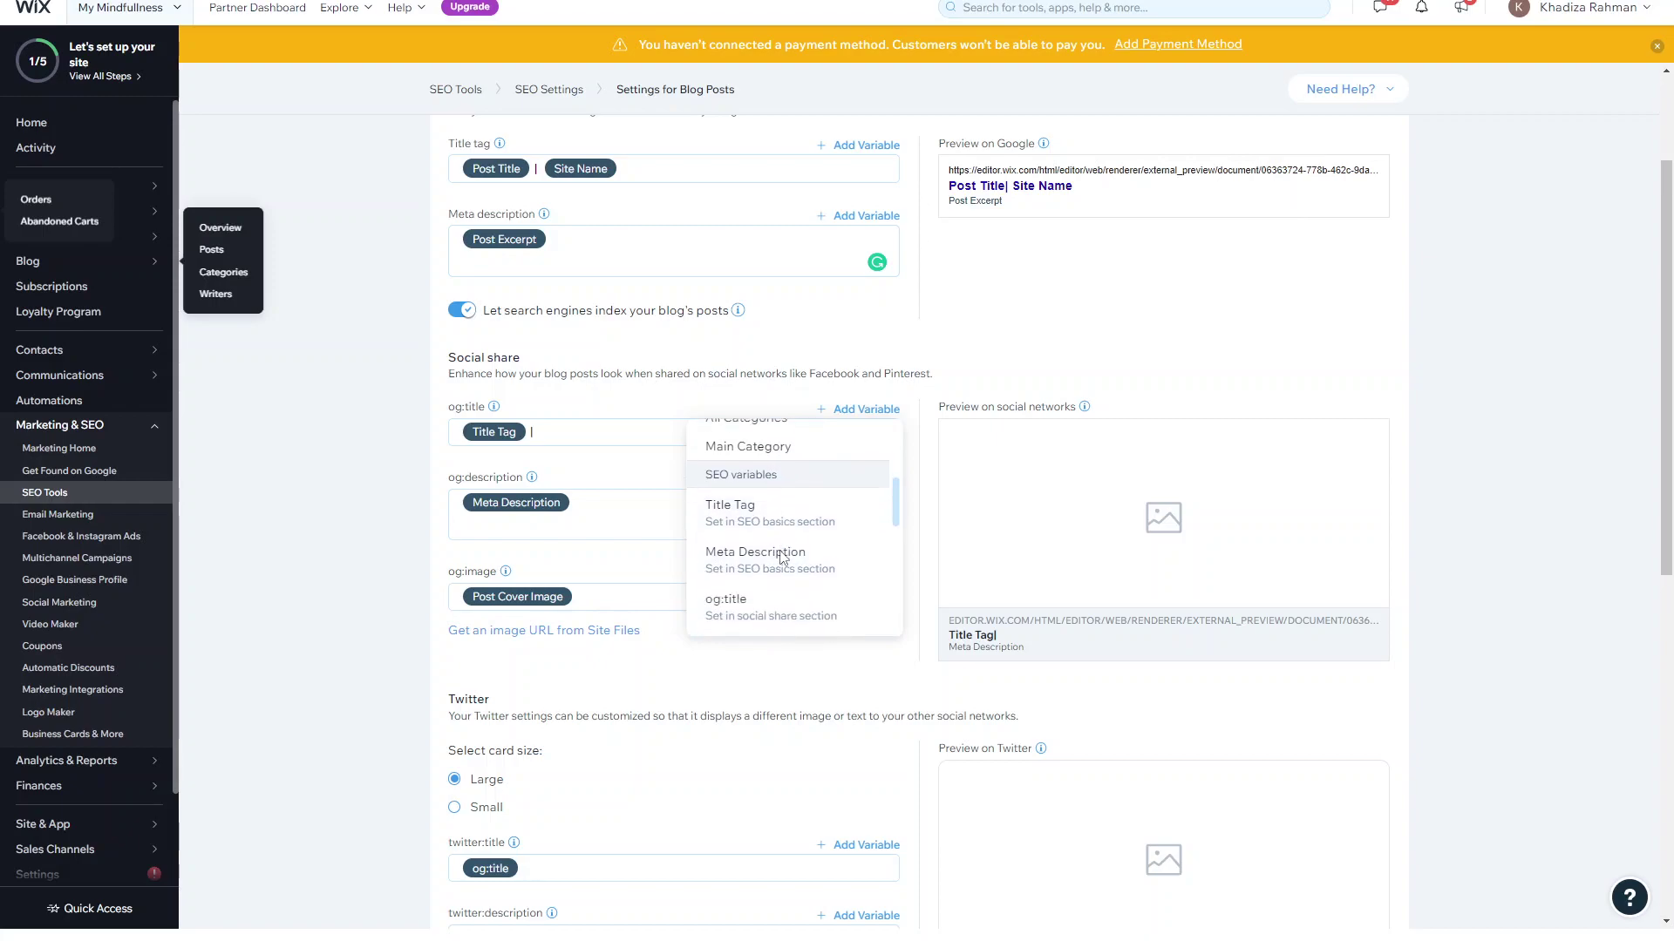
click(788, 505)
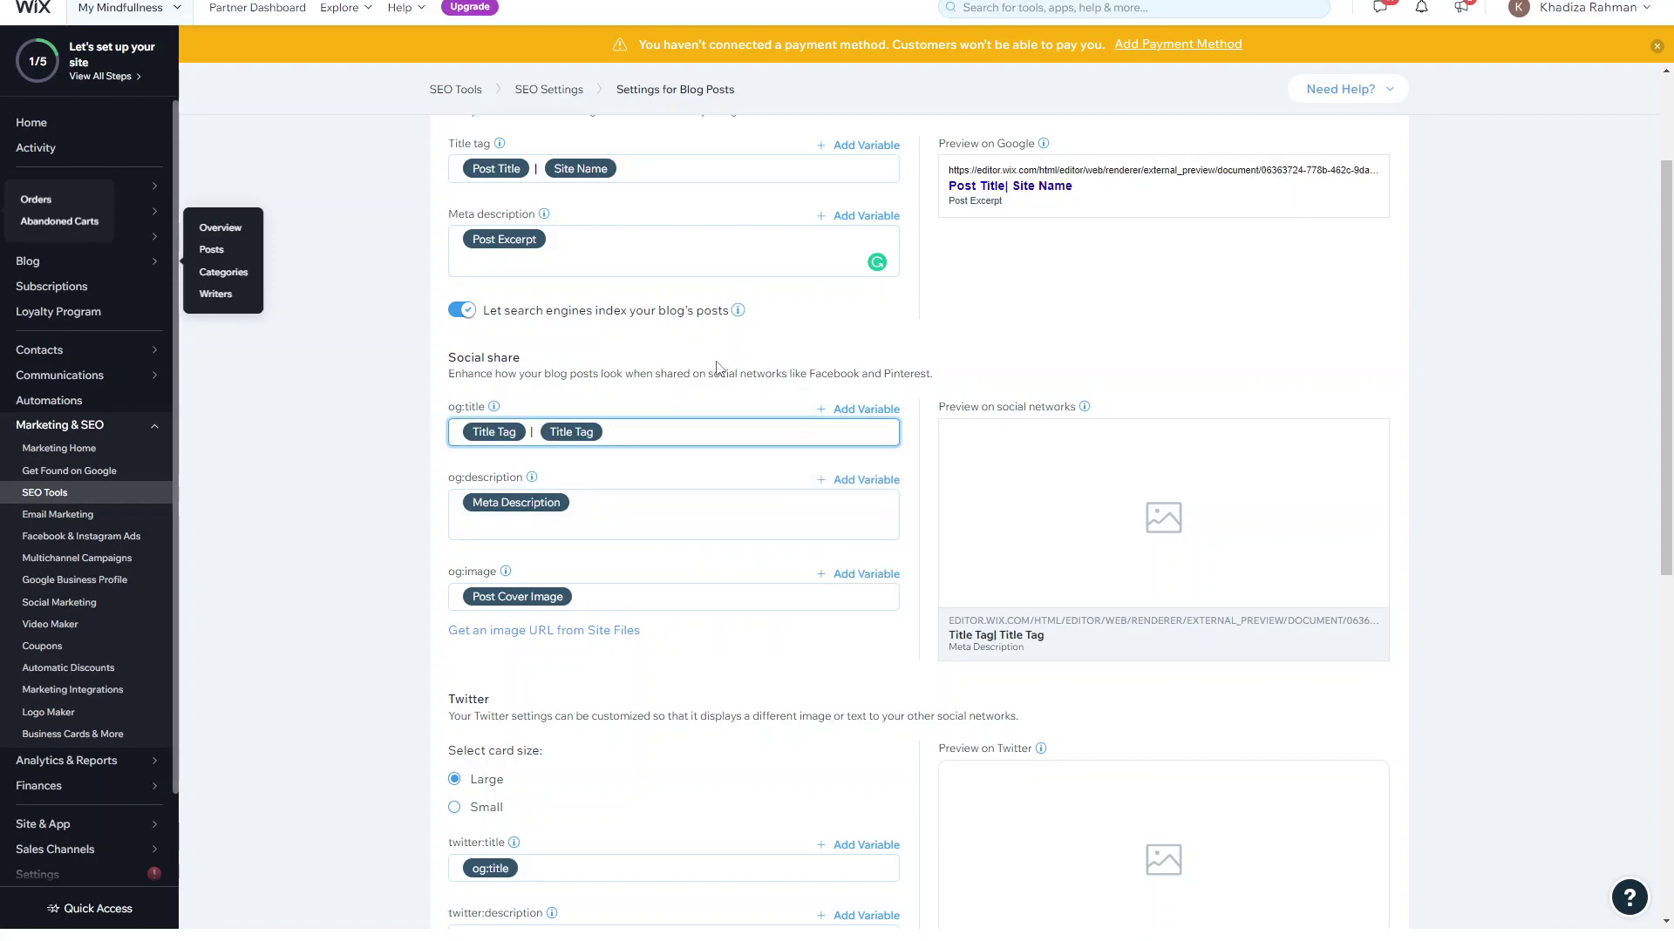
key(BackSpace)
Insert the Site Name variable after the separator in the default og:title.
click(863, 410)
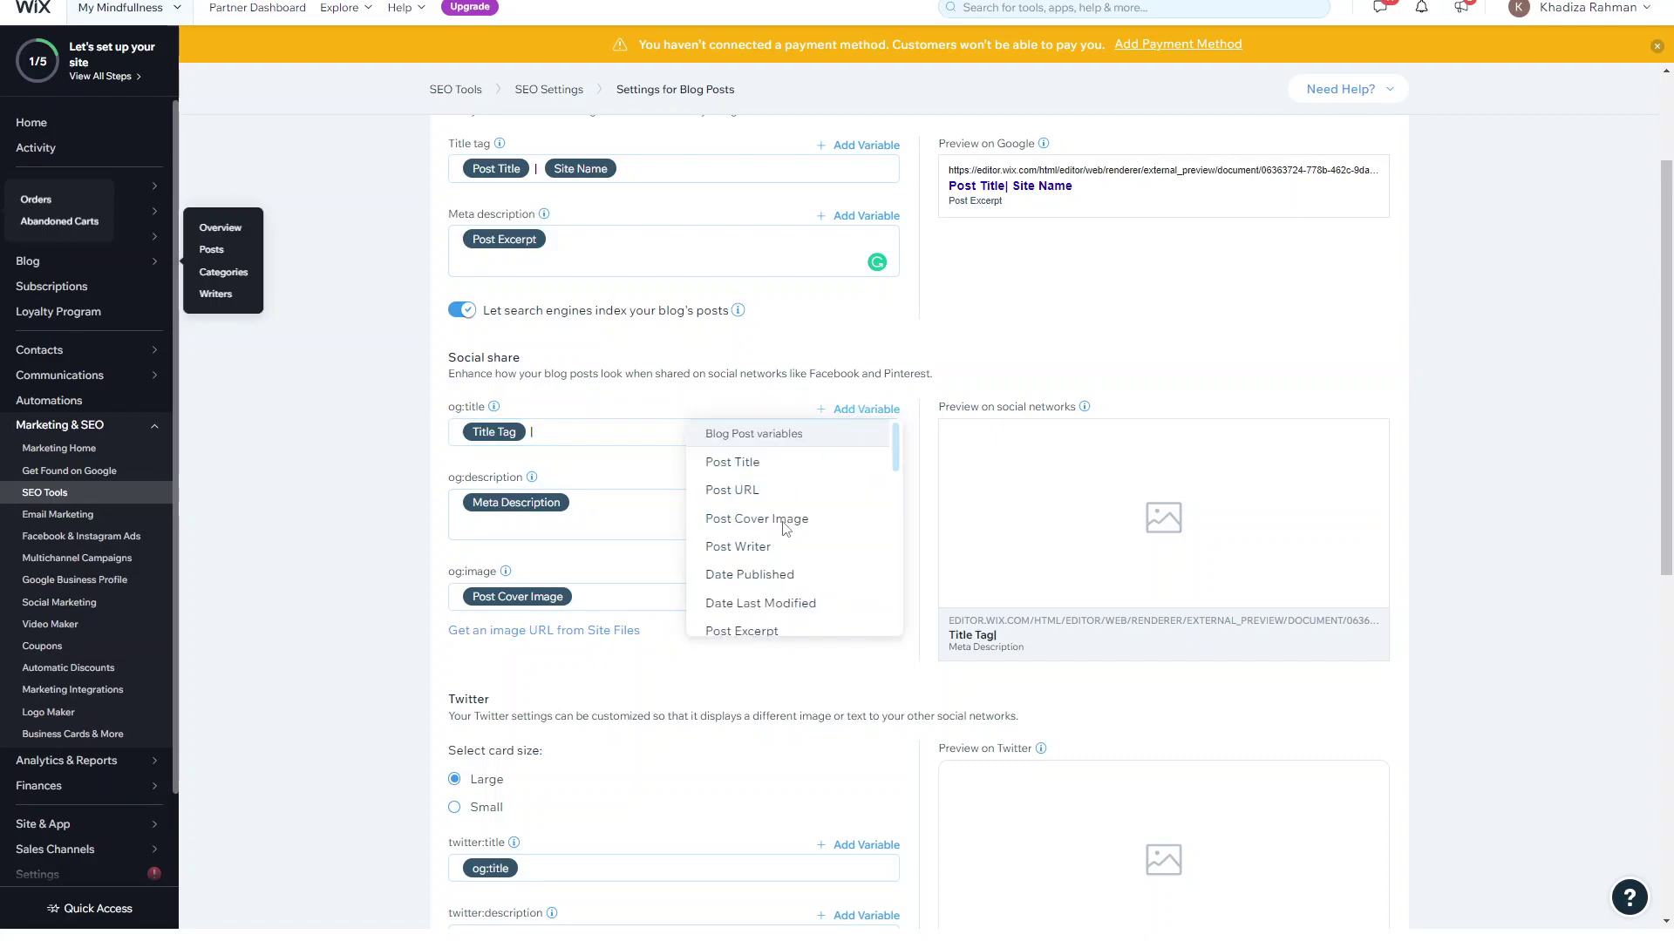
scroll(784, 541, down, 3)
click(784, 578)
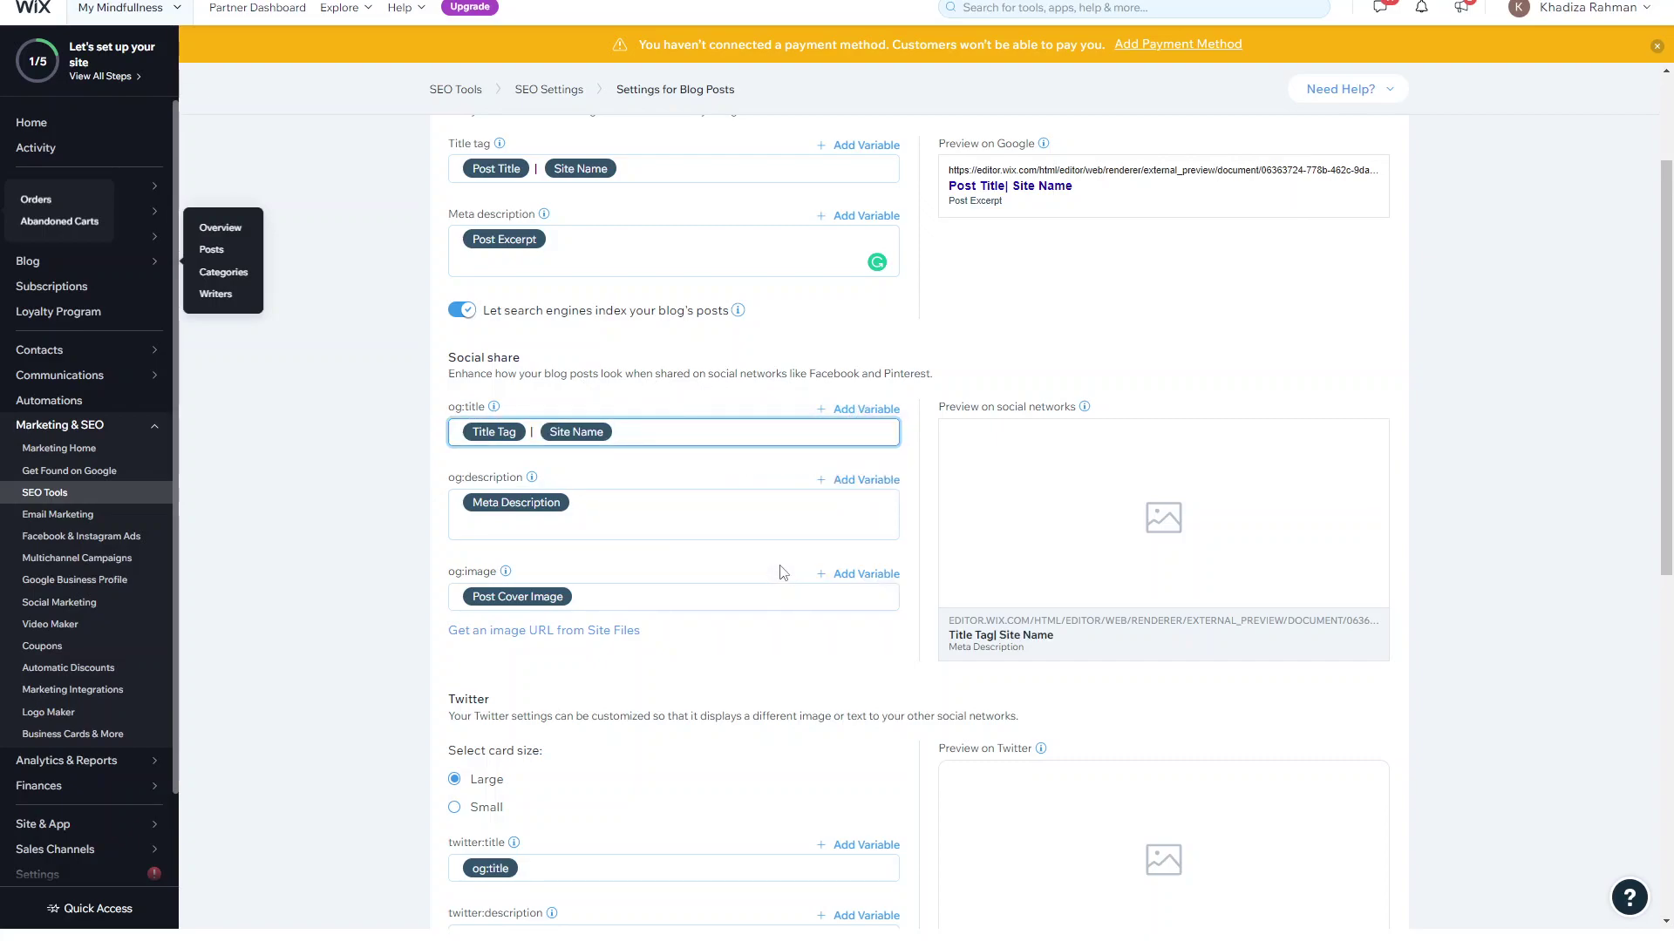
Review the remaining social share and Twitter defaults, and save the SEO basics & social share settings for blog posts.
scroll(780, 573, down, 1)
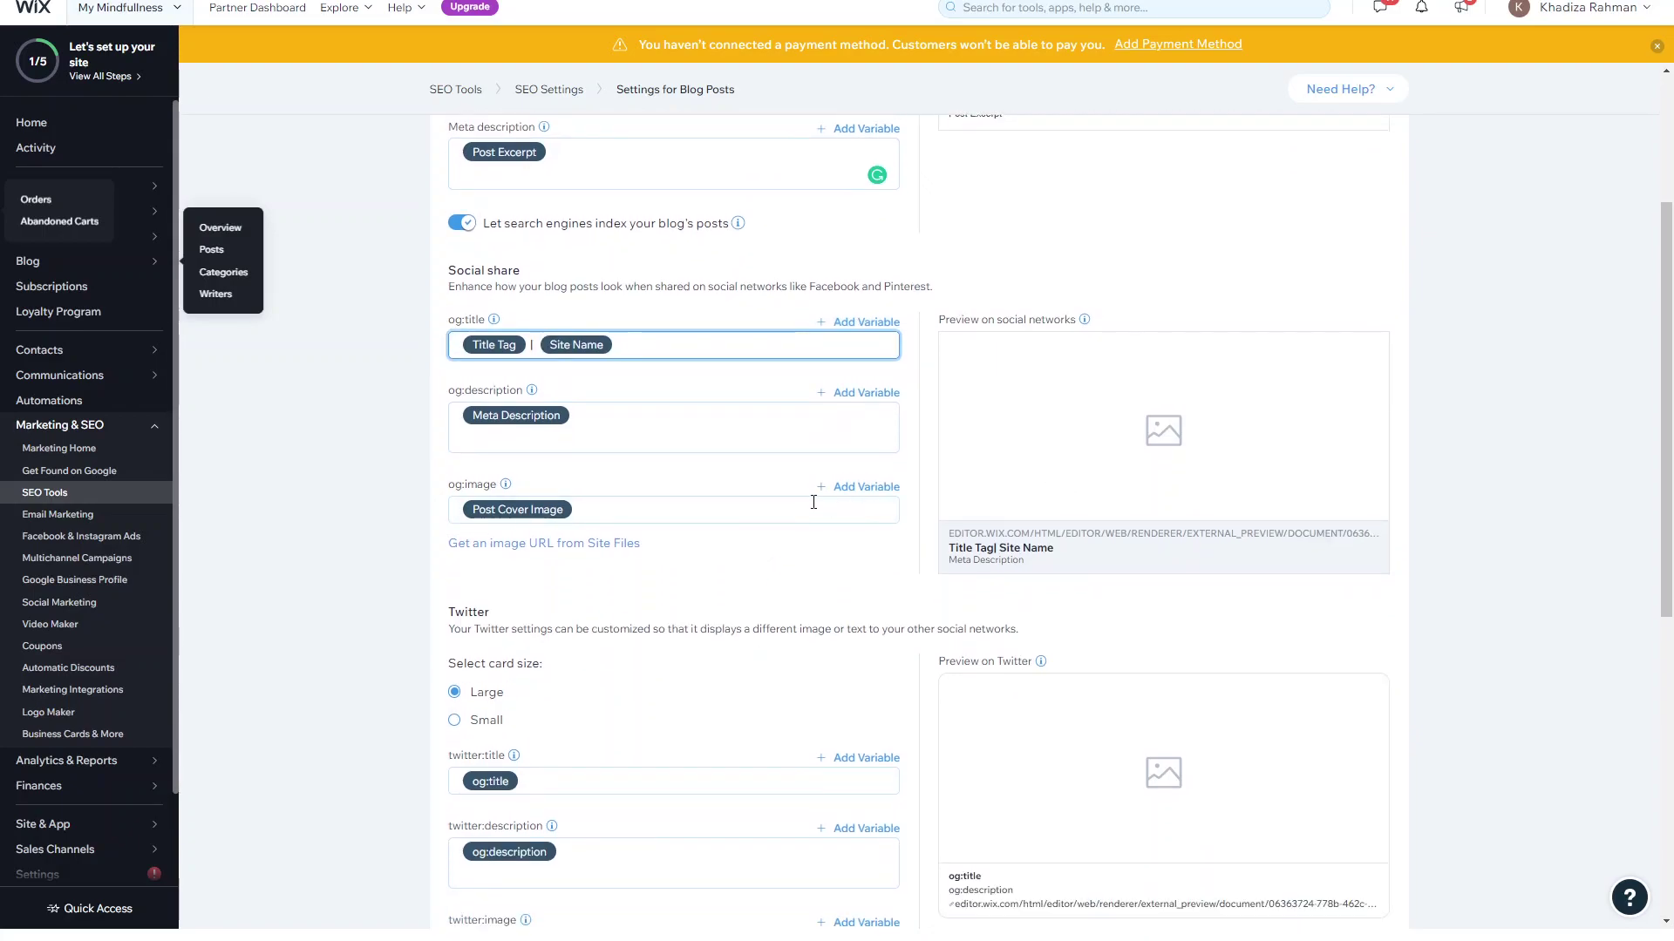
scroll(739, 478, down, 3)
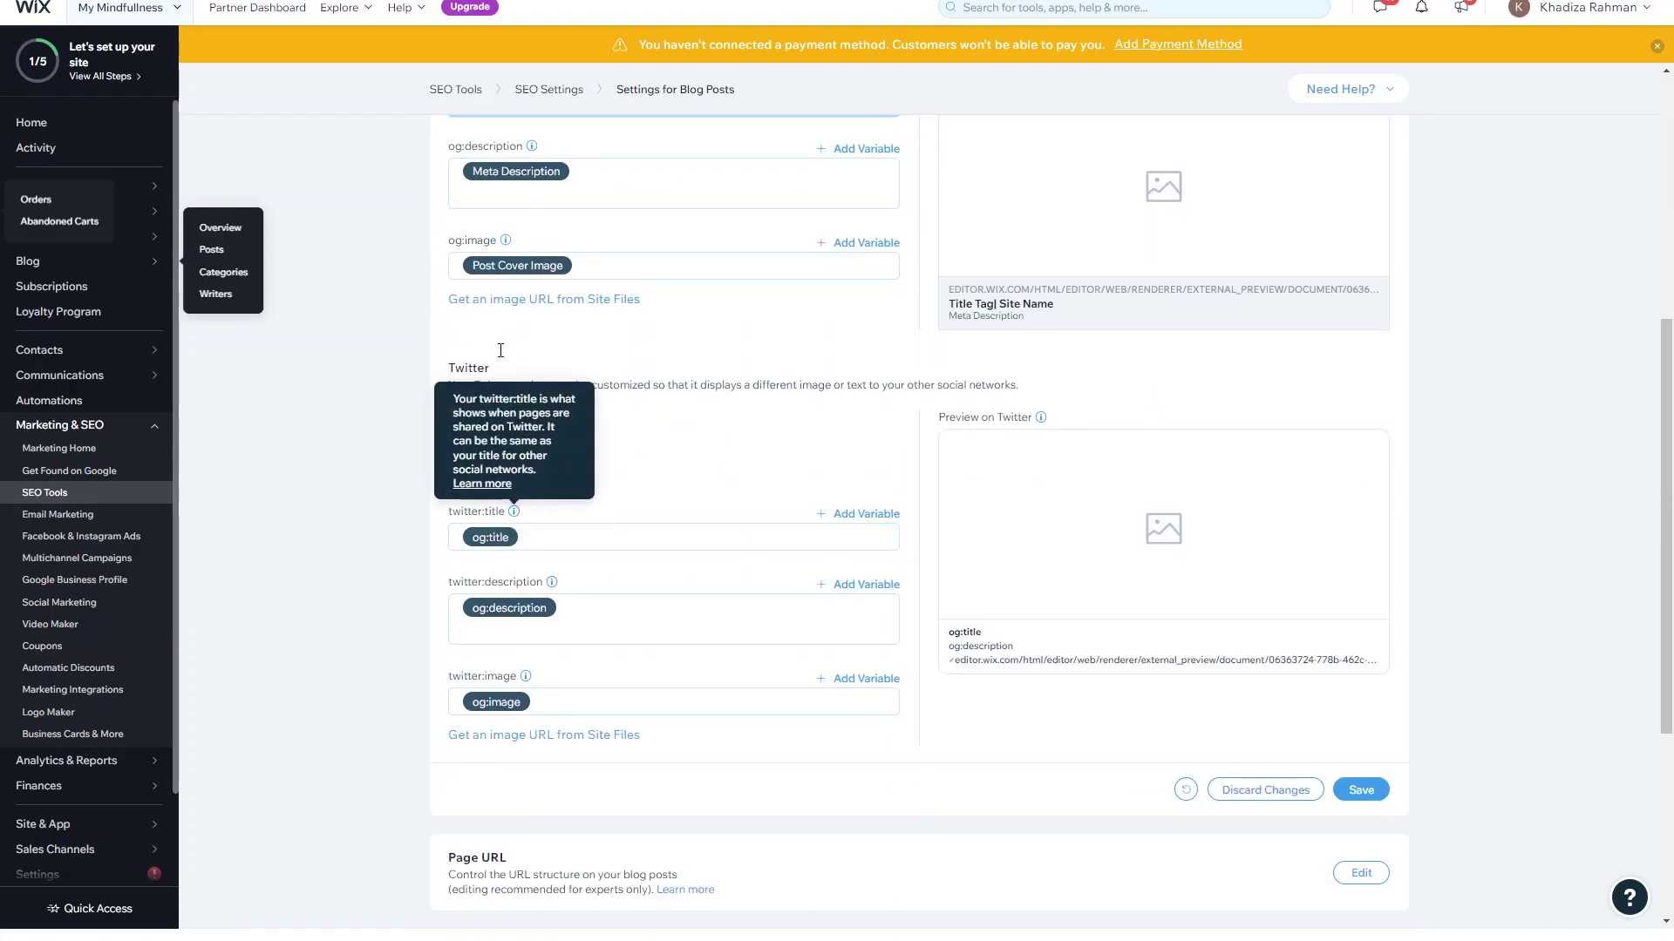
scroll(721, 589, down, 2)
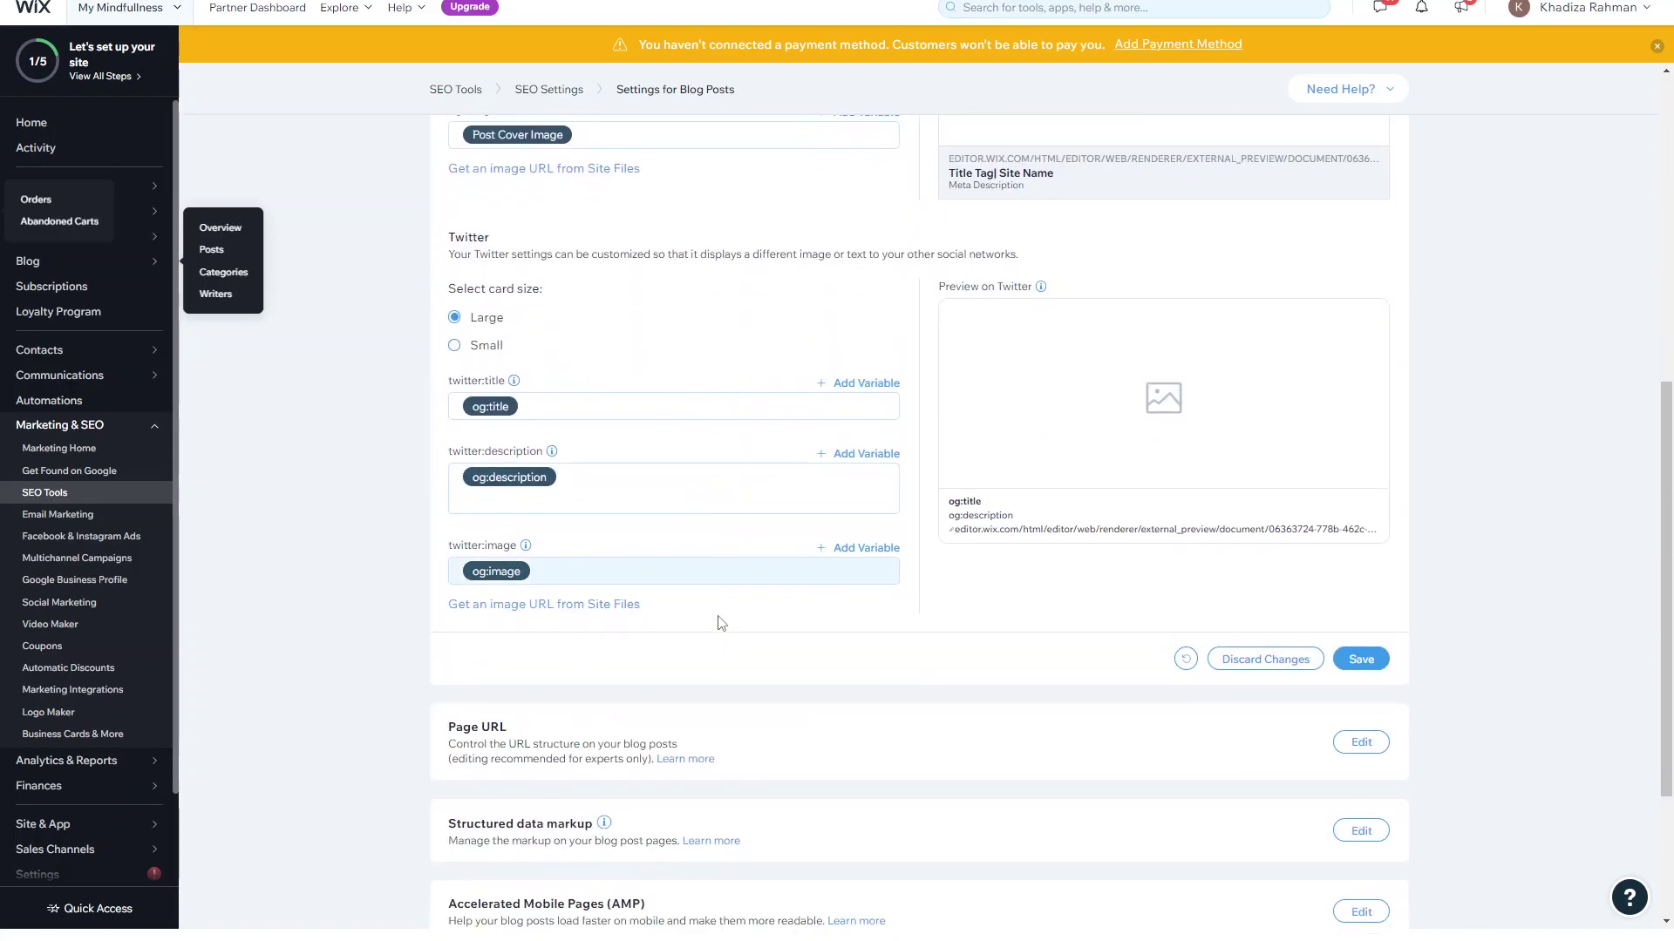
scroll(728, 553, up, 8)
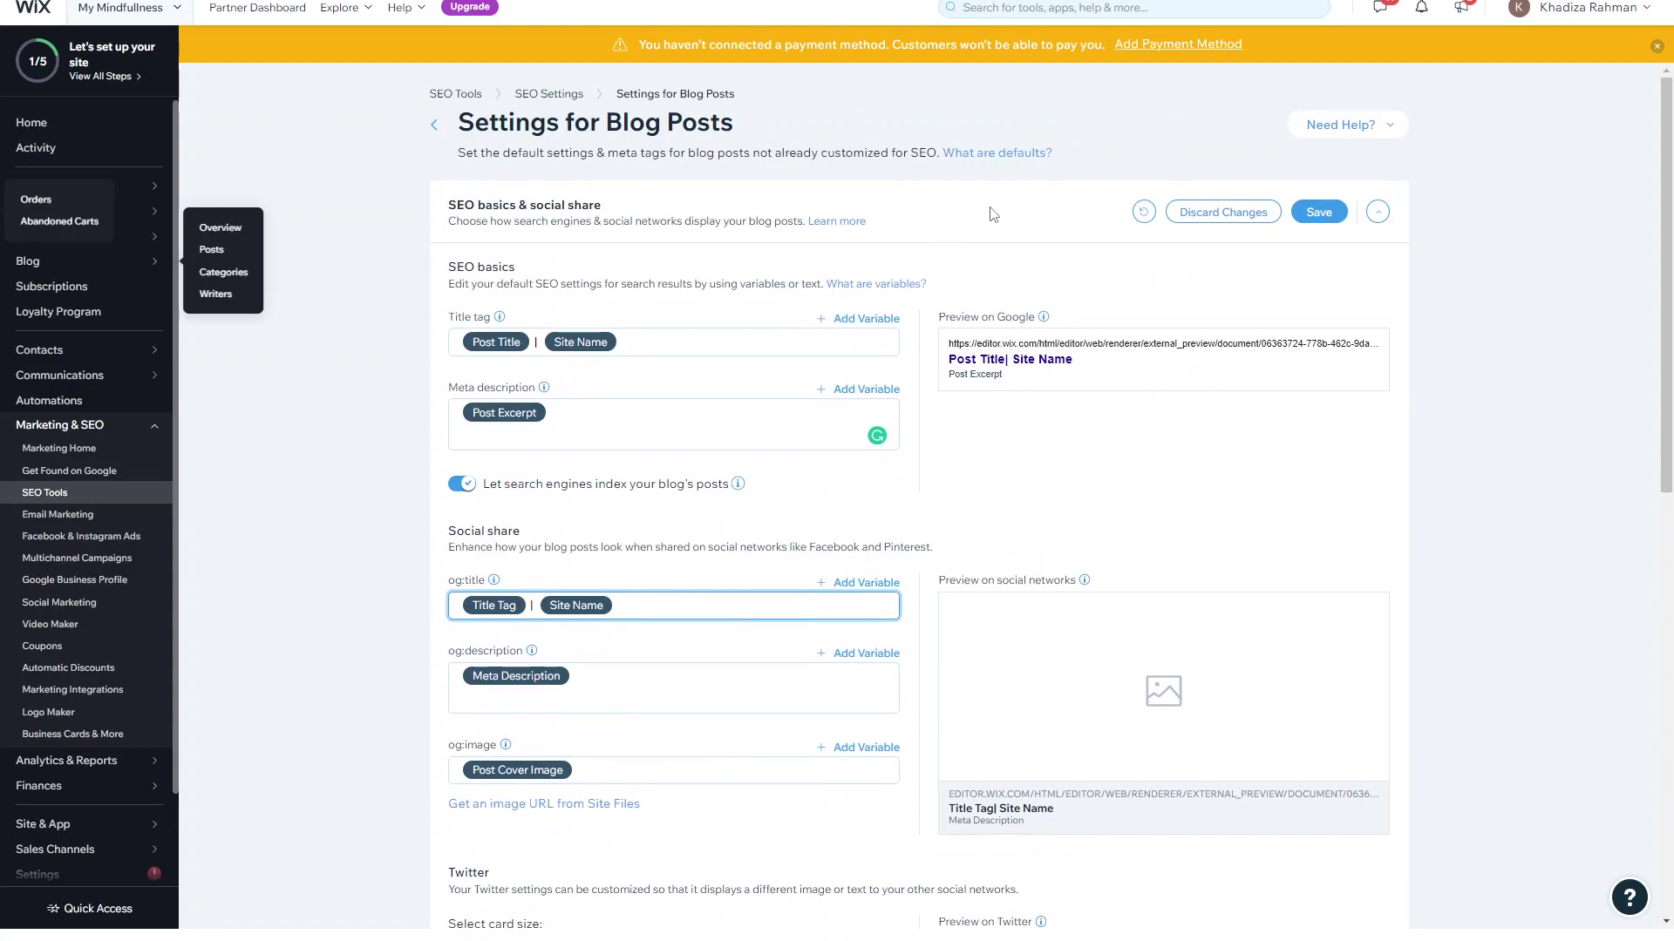
click(1223, 212)
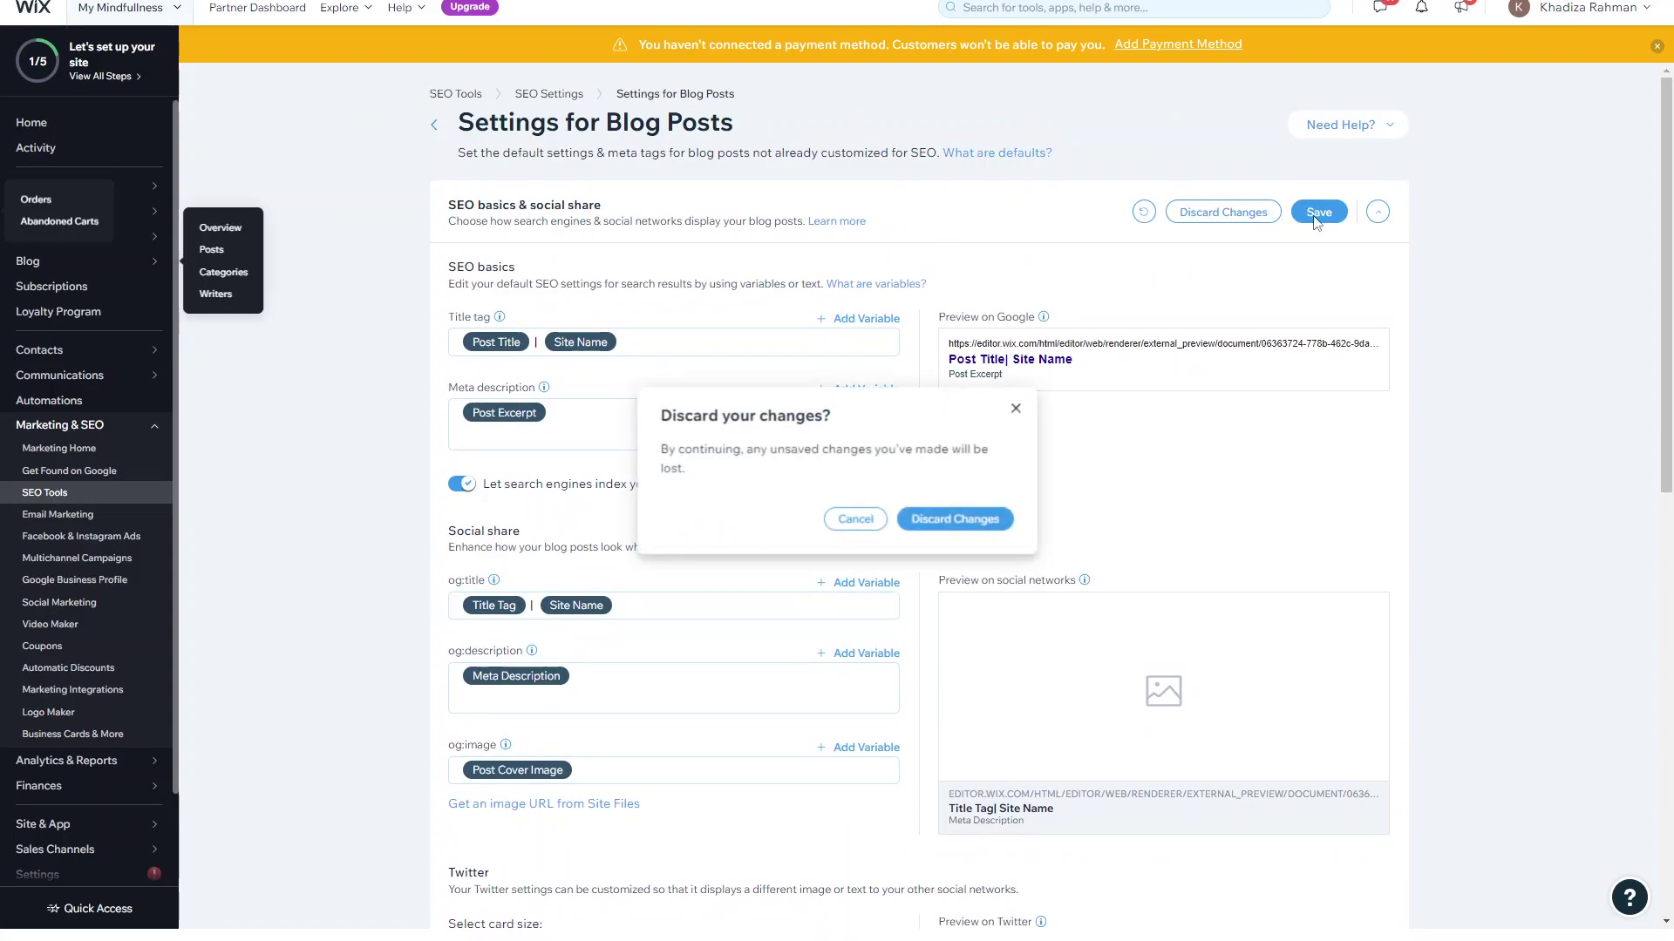
click(1014, 410)
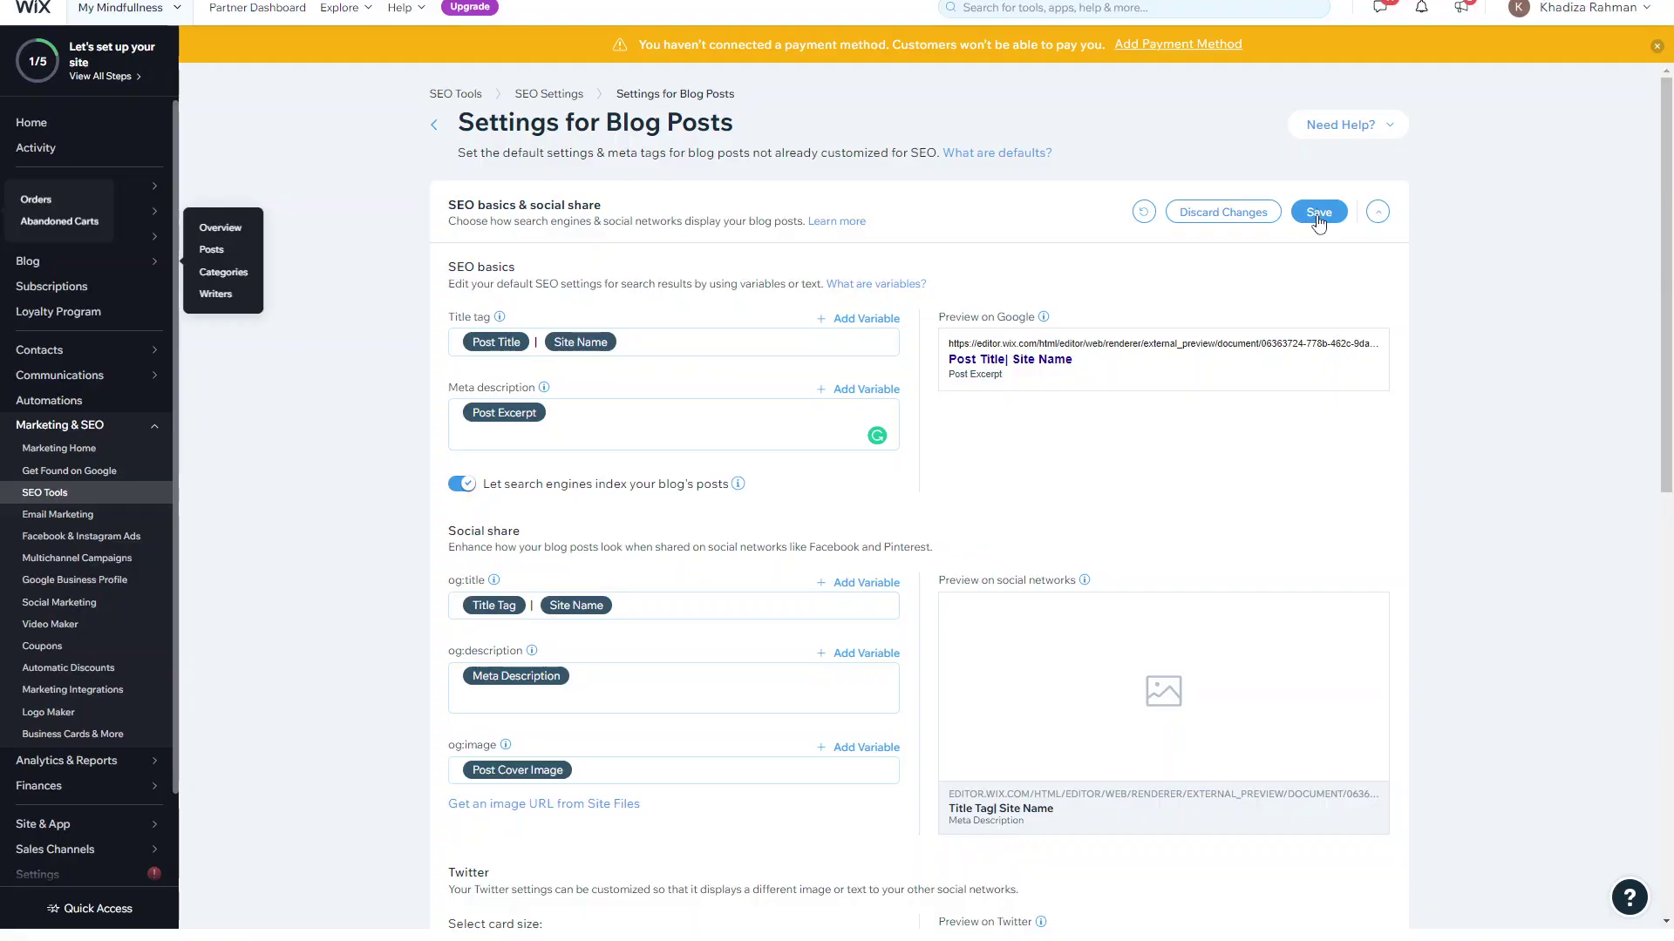
click(1317, 218)
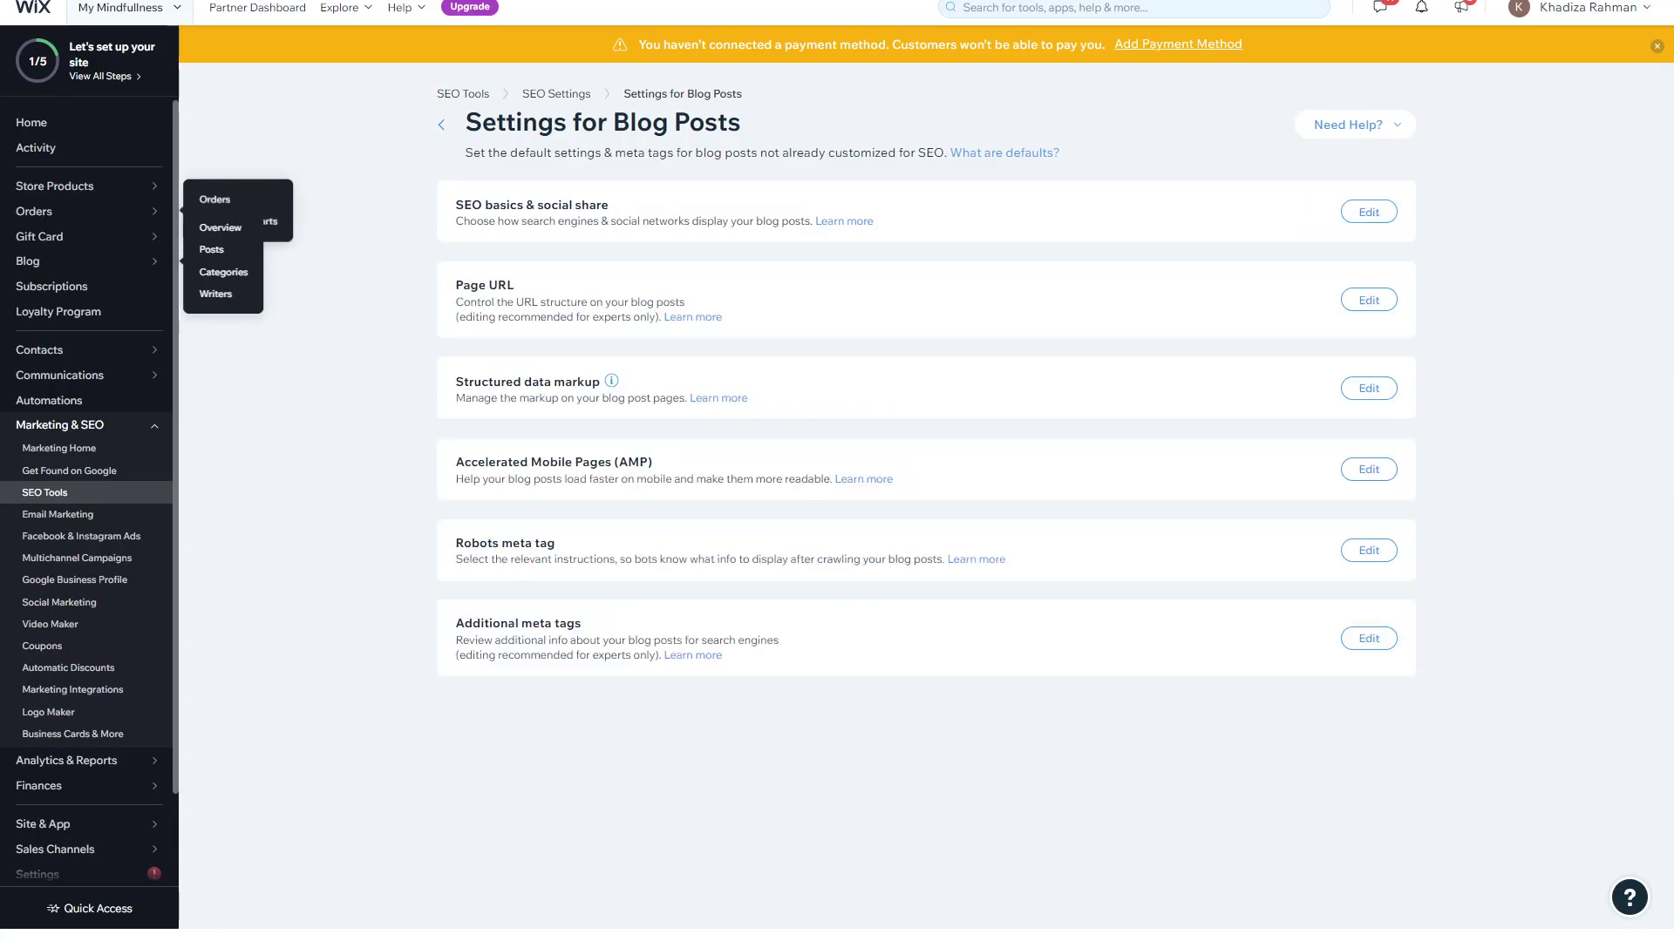
Check the default URL structure in the blog posts' Page URL settings and close them unchanged.
click(803, 310)
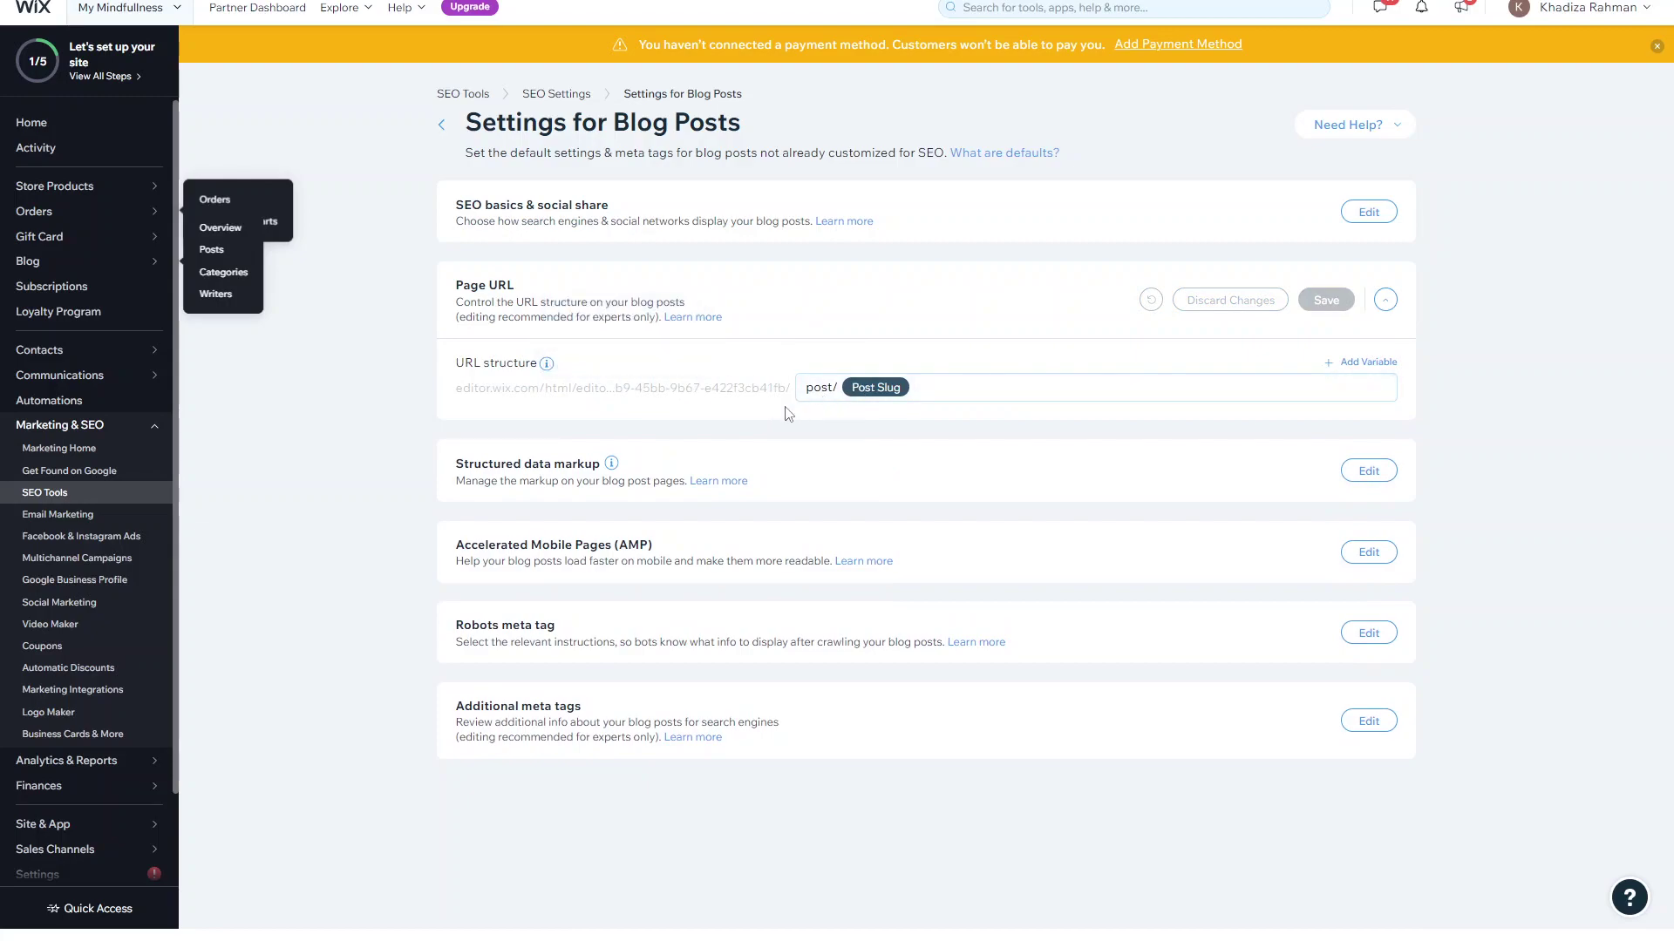
mouse_move(611, 406)
click(982, 397)
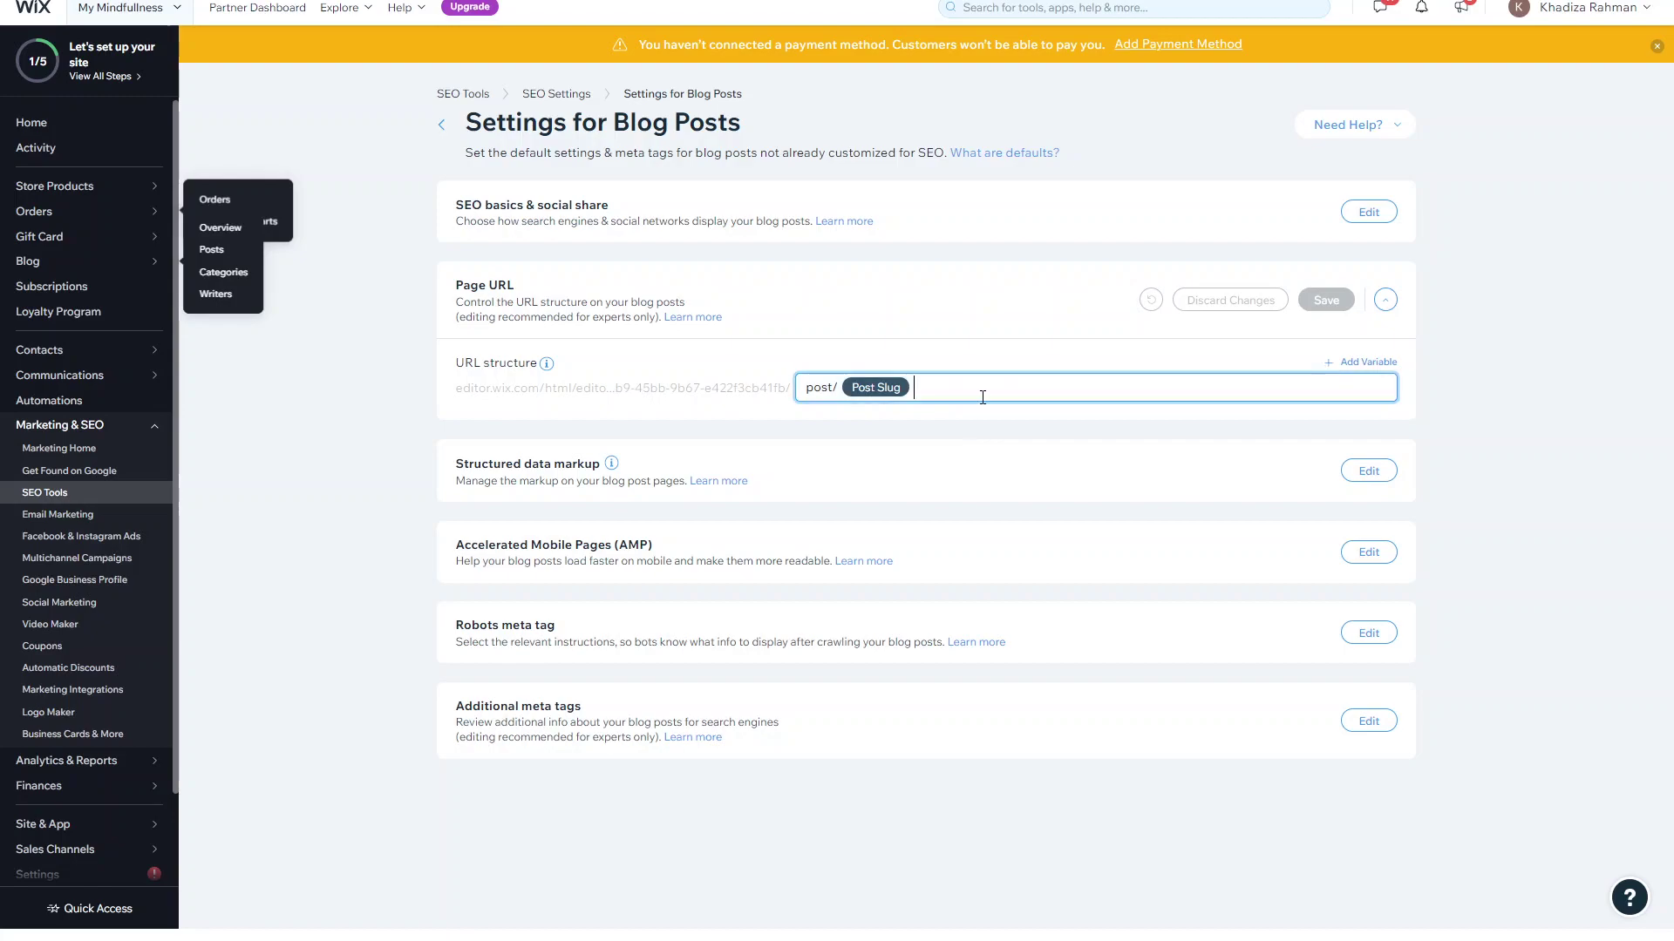
click(942, 299)
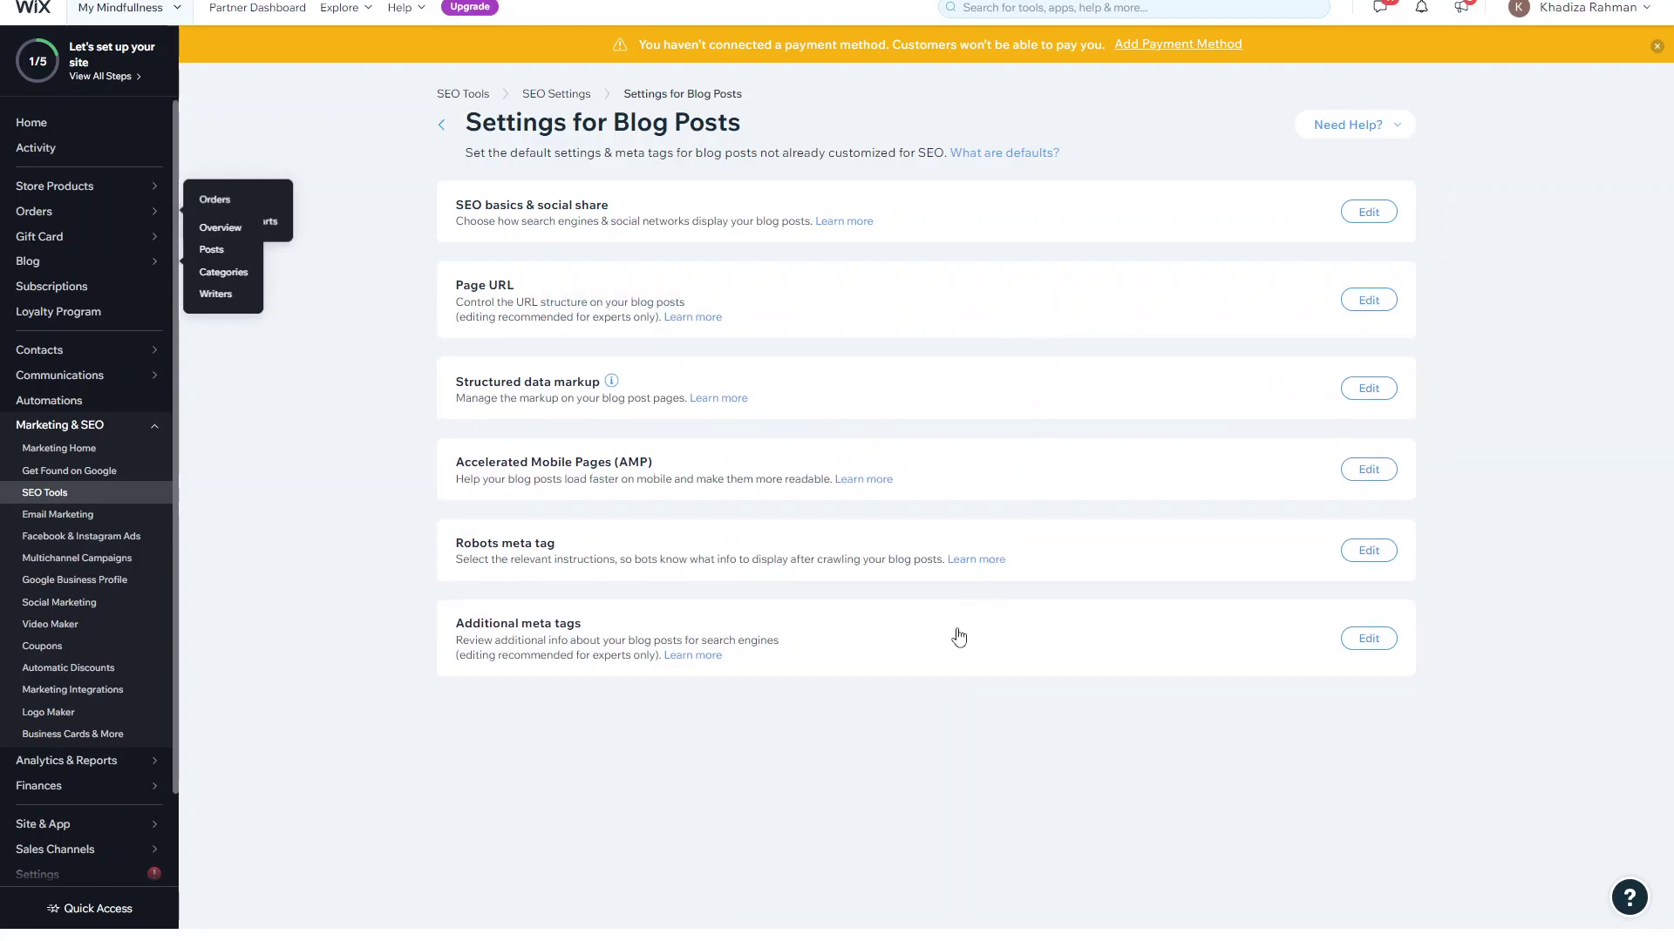
Open the blog posts' additional meta tags and look through all the listed tags.
click(925, 654)
scroll(863, 627, down, 2)
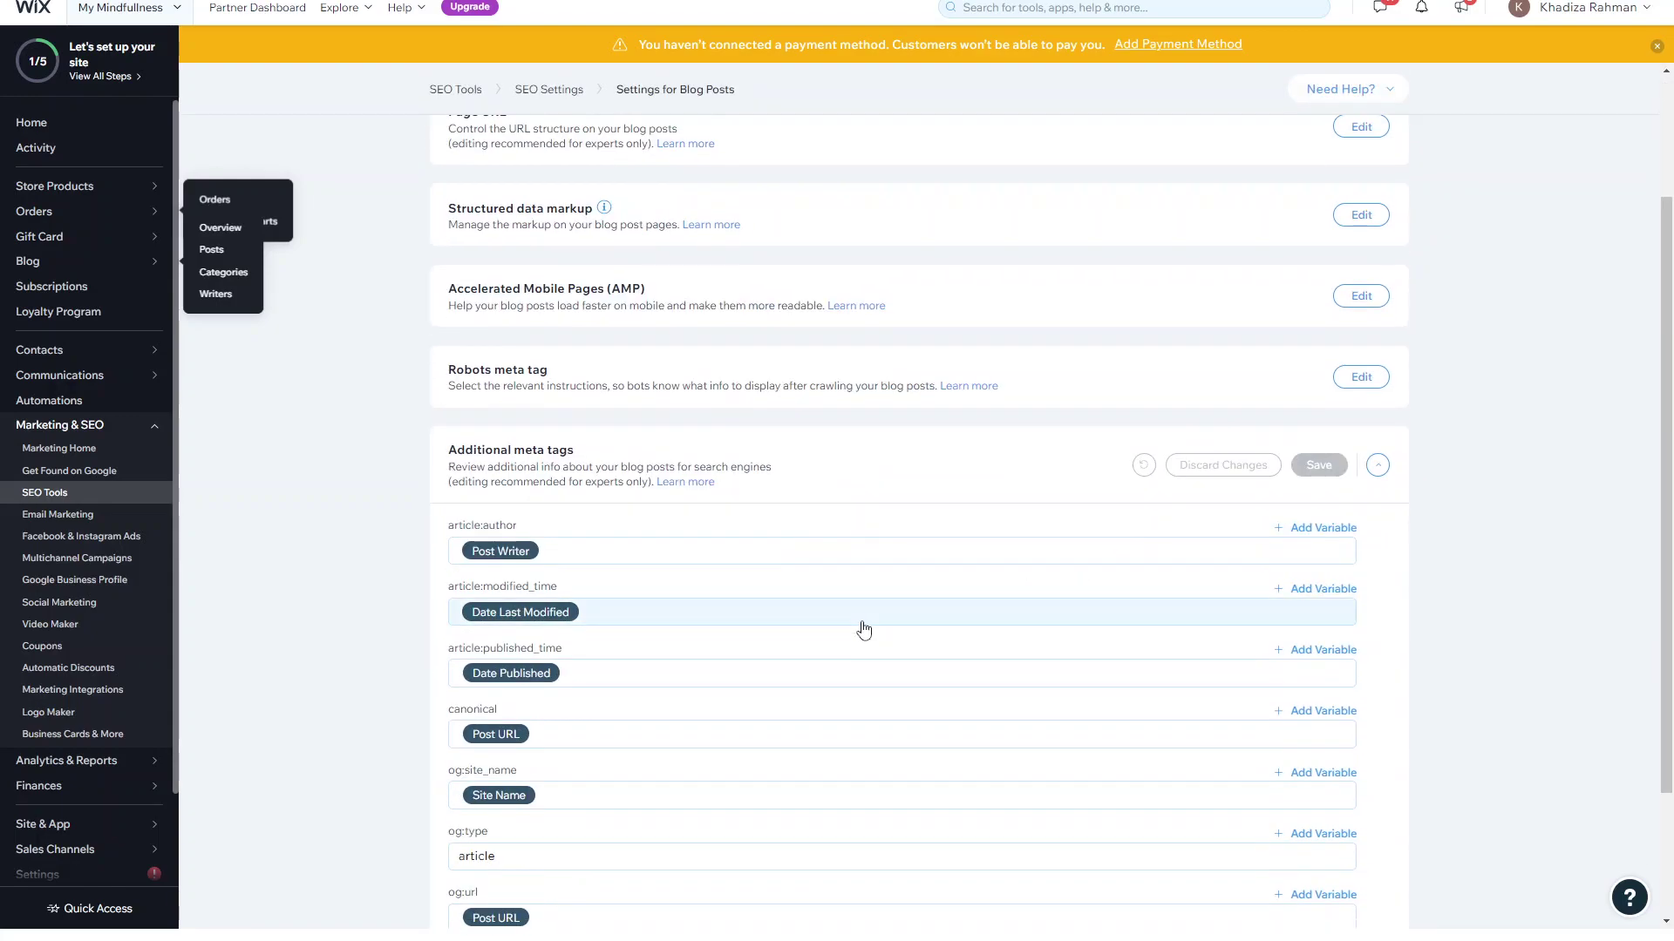
scroll(802, 510, down, 1)
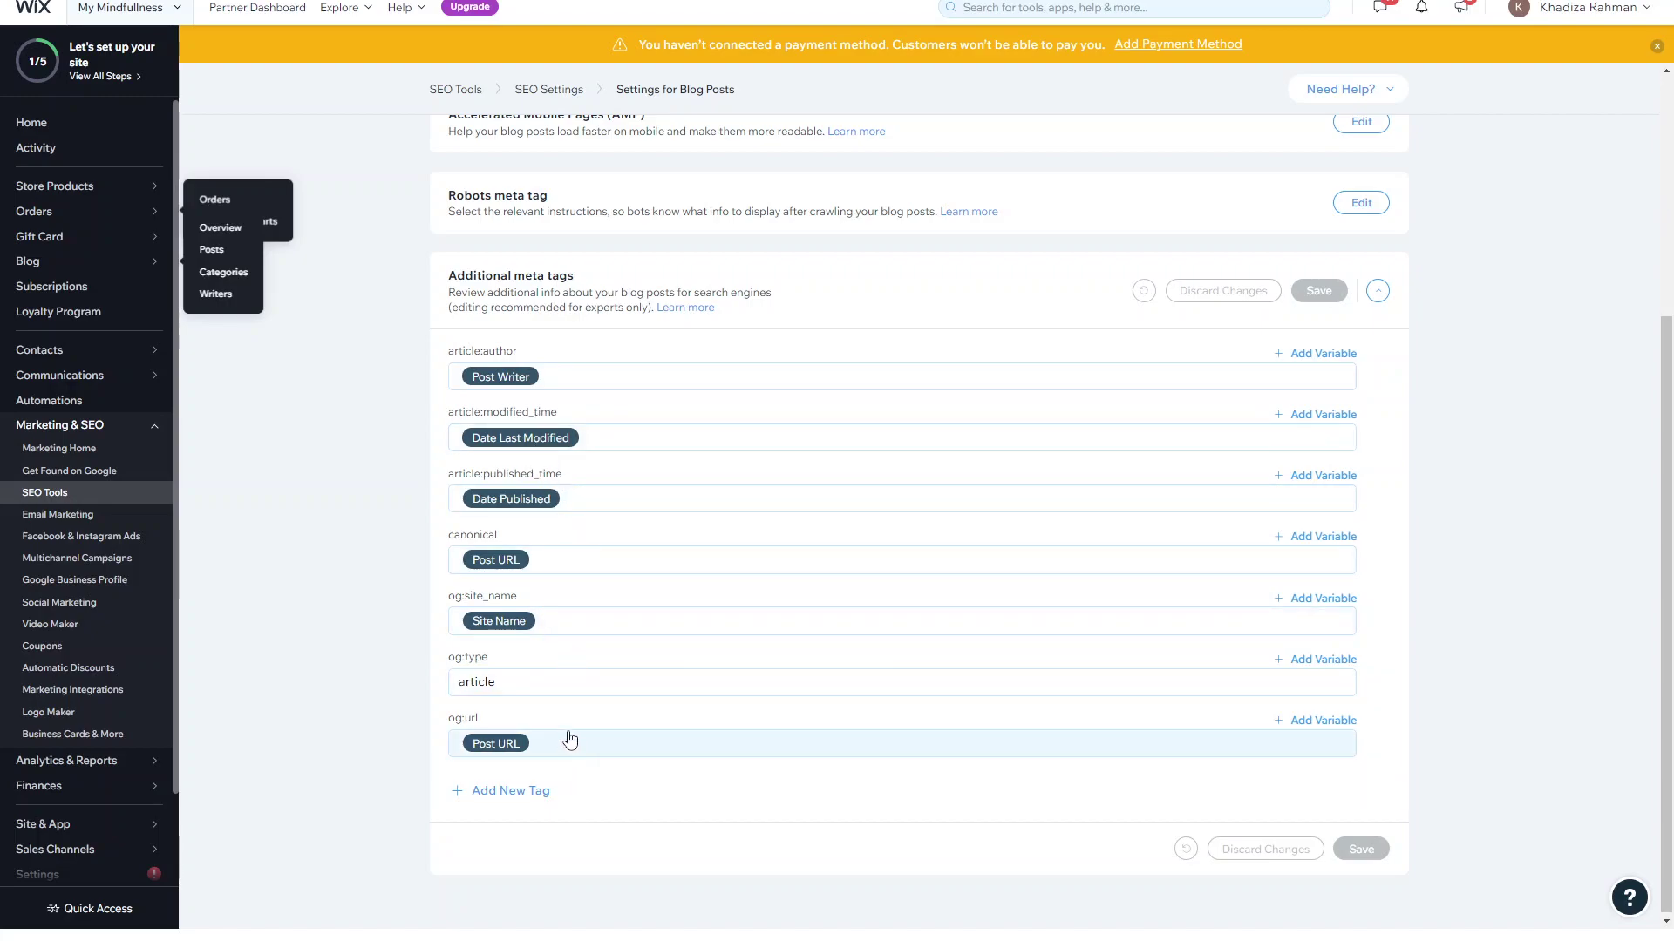
Browse the variables that can be added to the article:author meta tag, down to the business location variables.
click(601, 378)
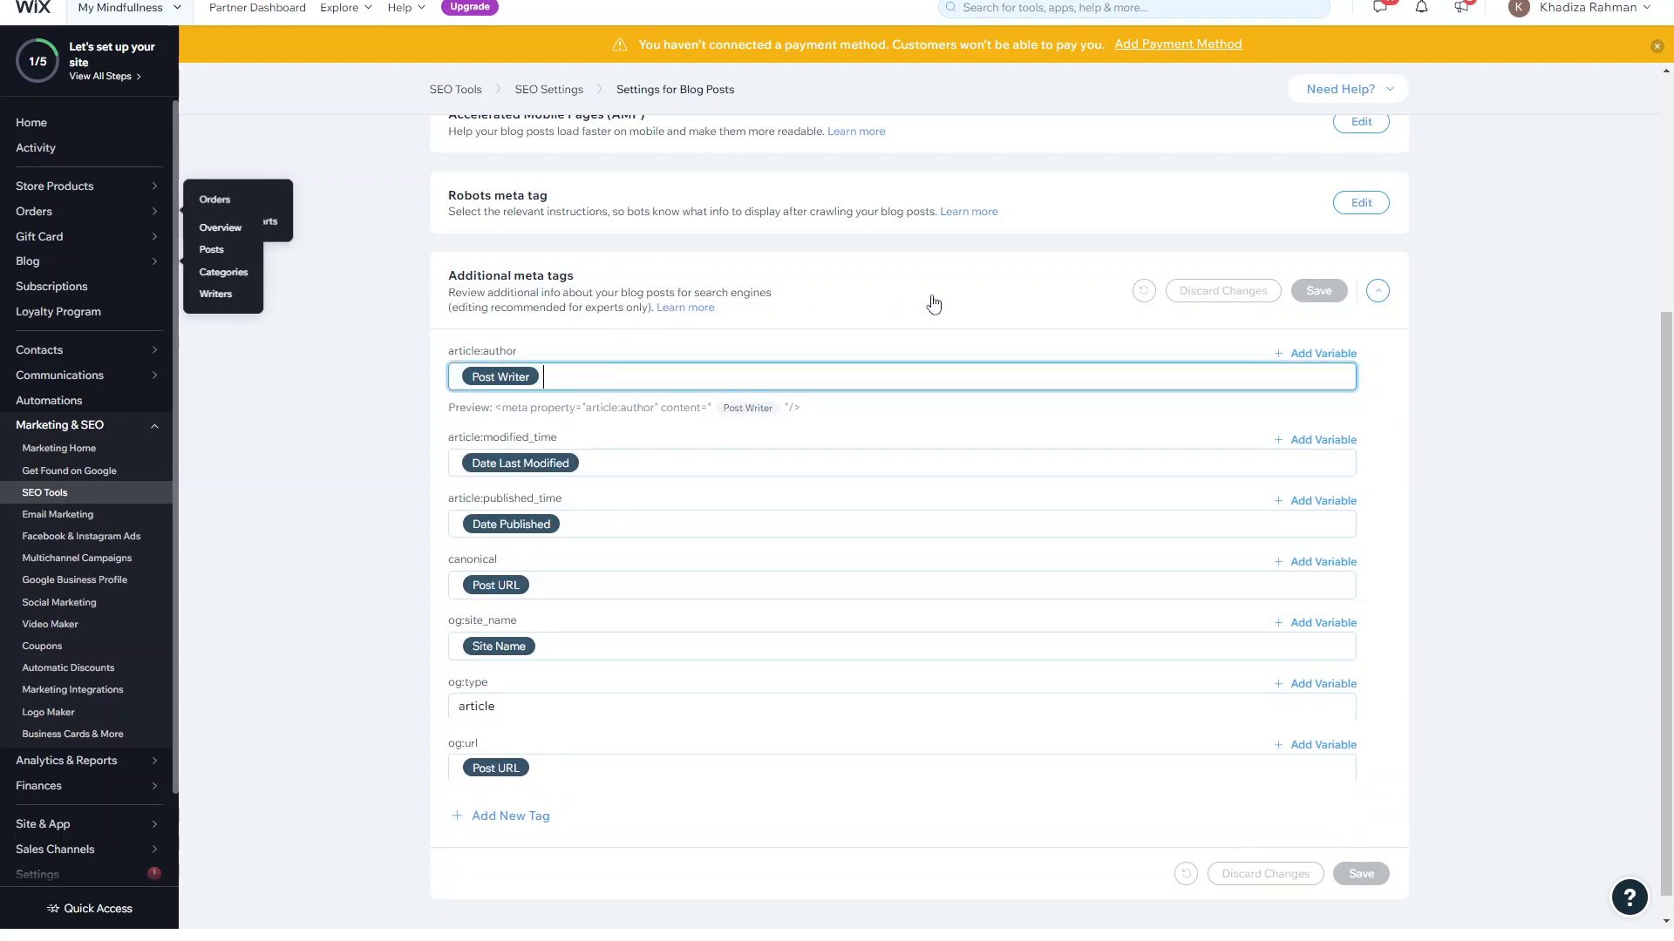
click(1308, 353)
scroll(1239, 434, down, 5)
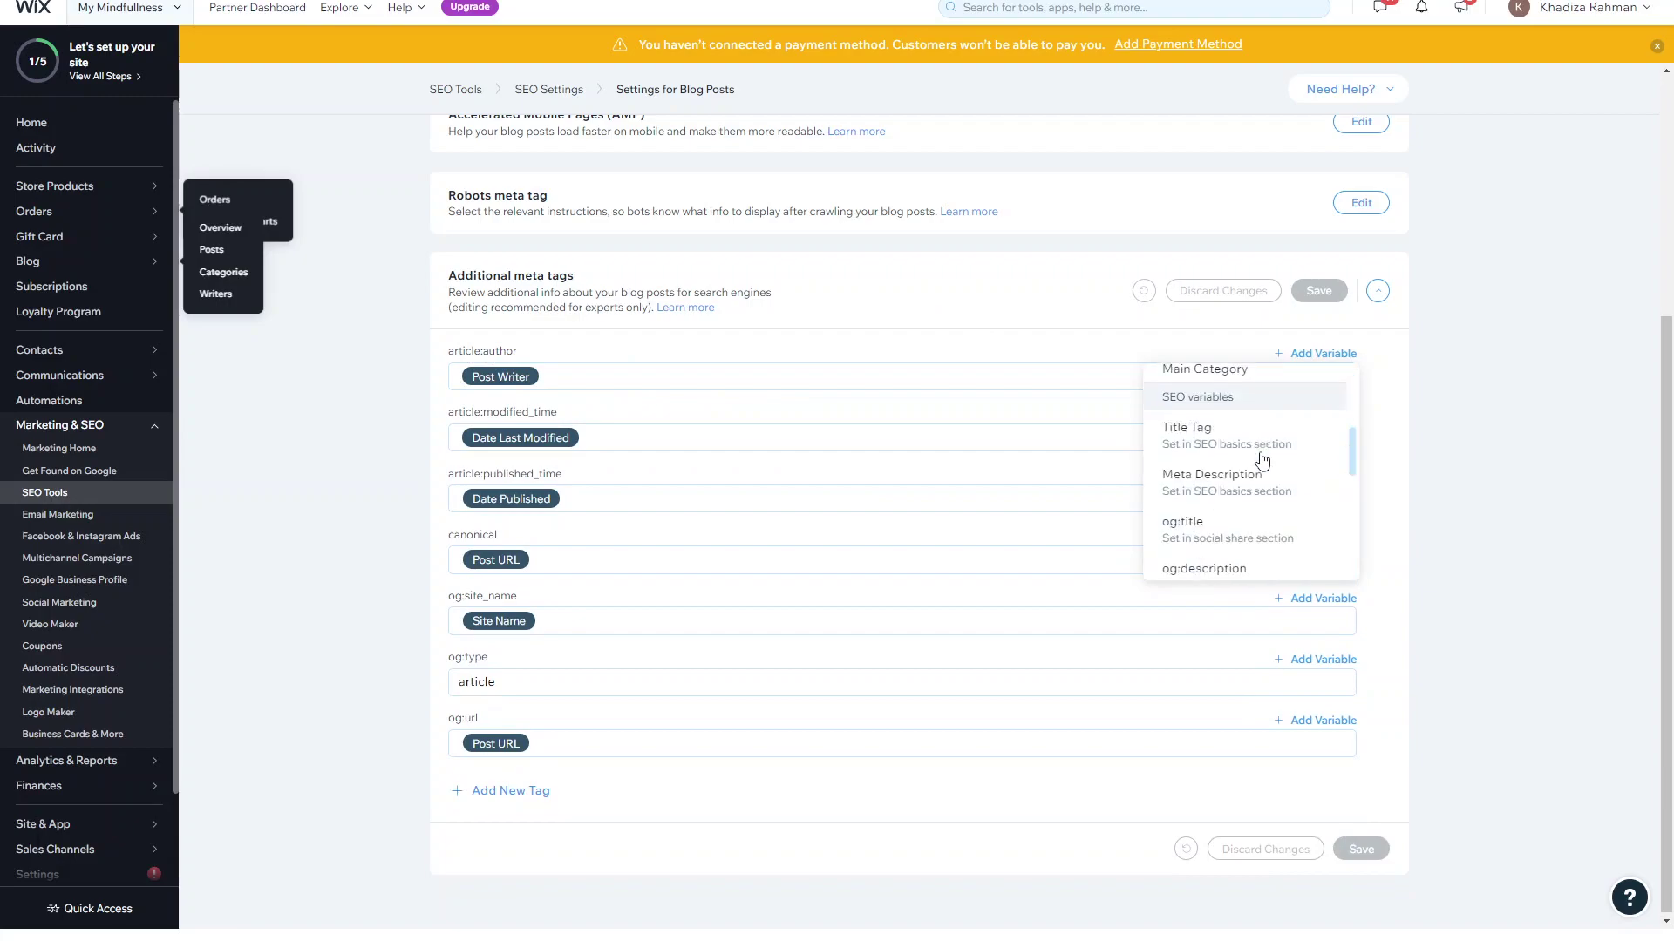
scroll(1262, 457, up, 2)
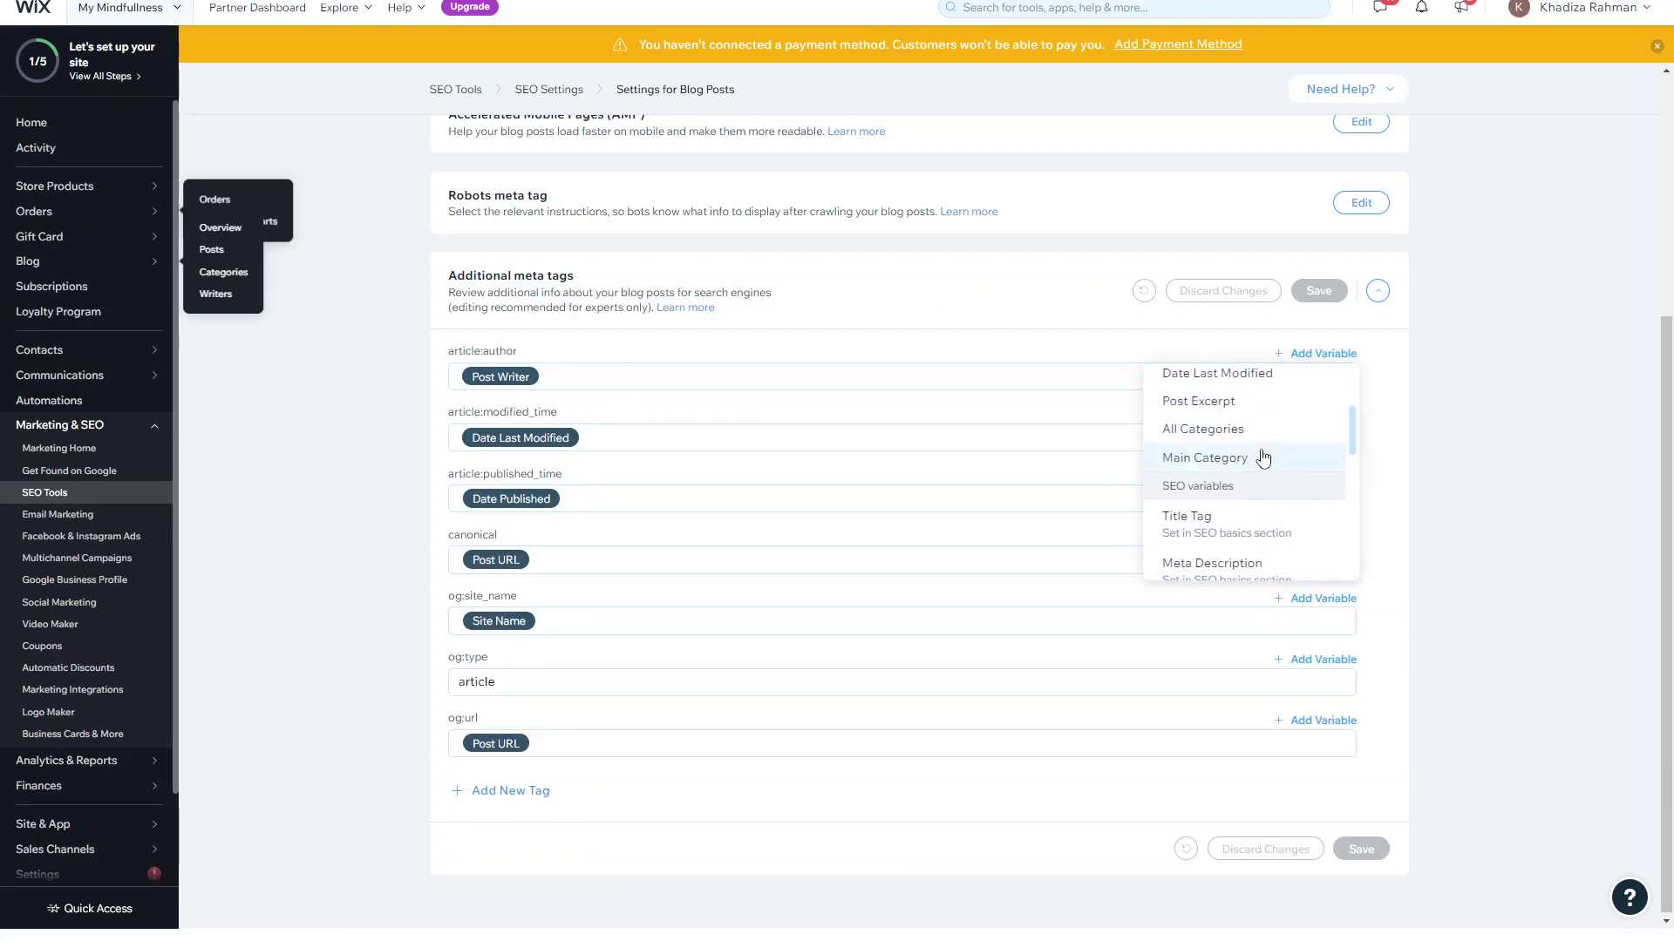
scroll(1261, 457, up, 1)
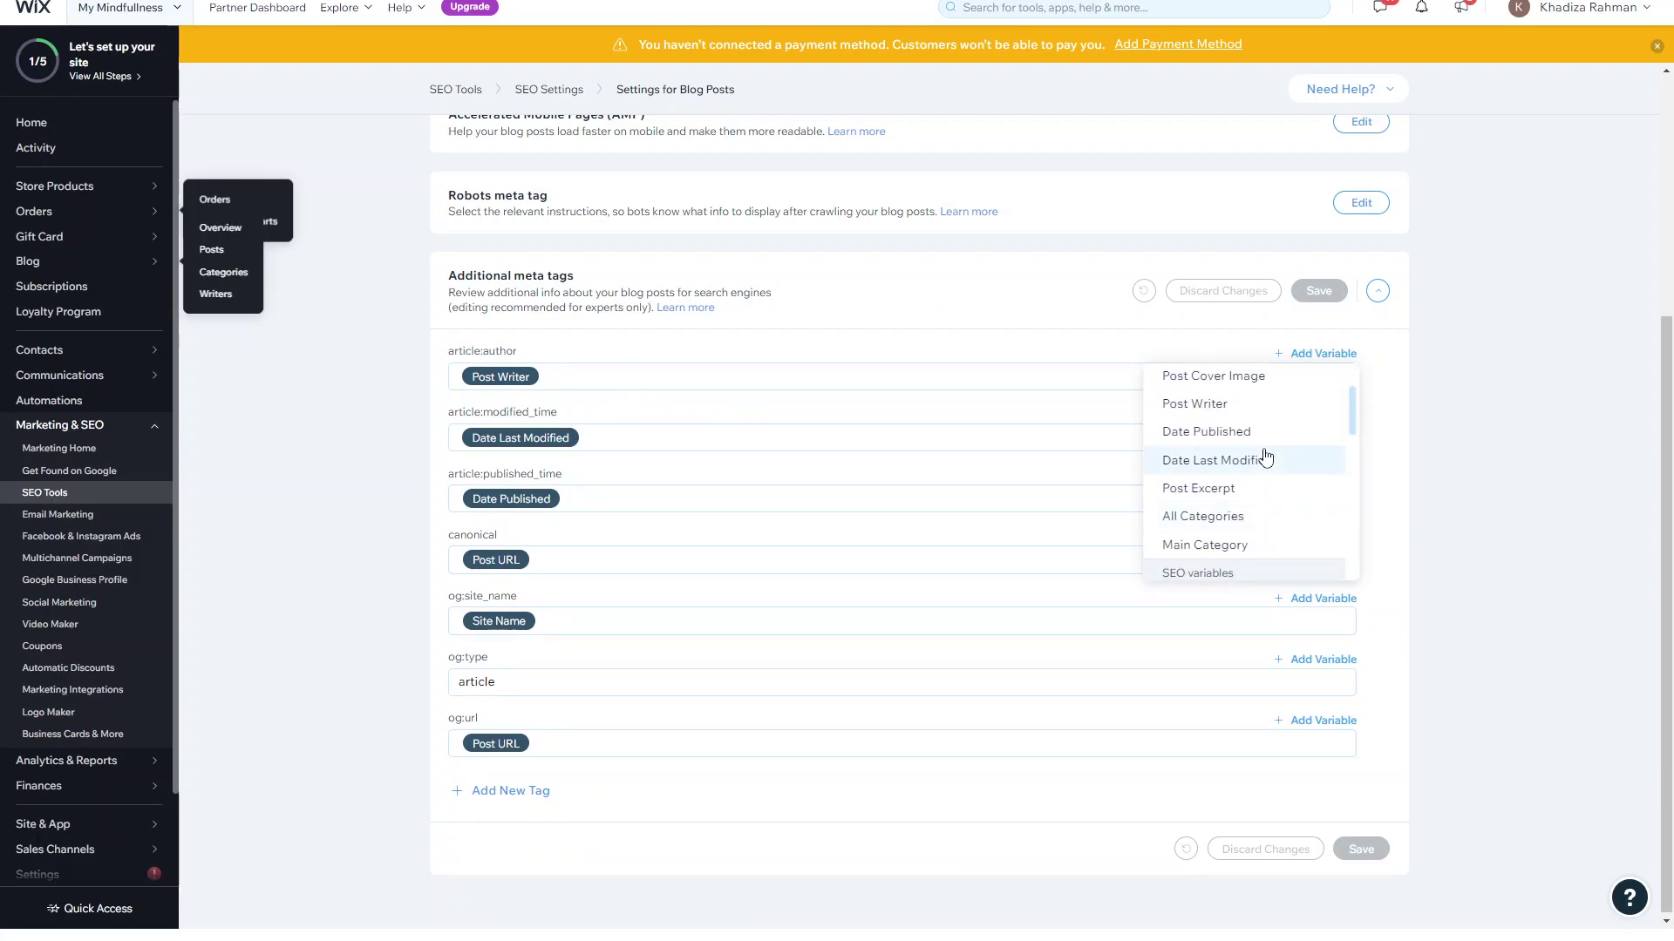
scroll(1265, 457, down, 8)
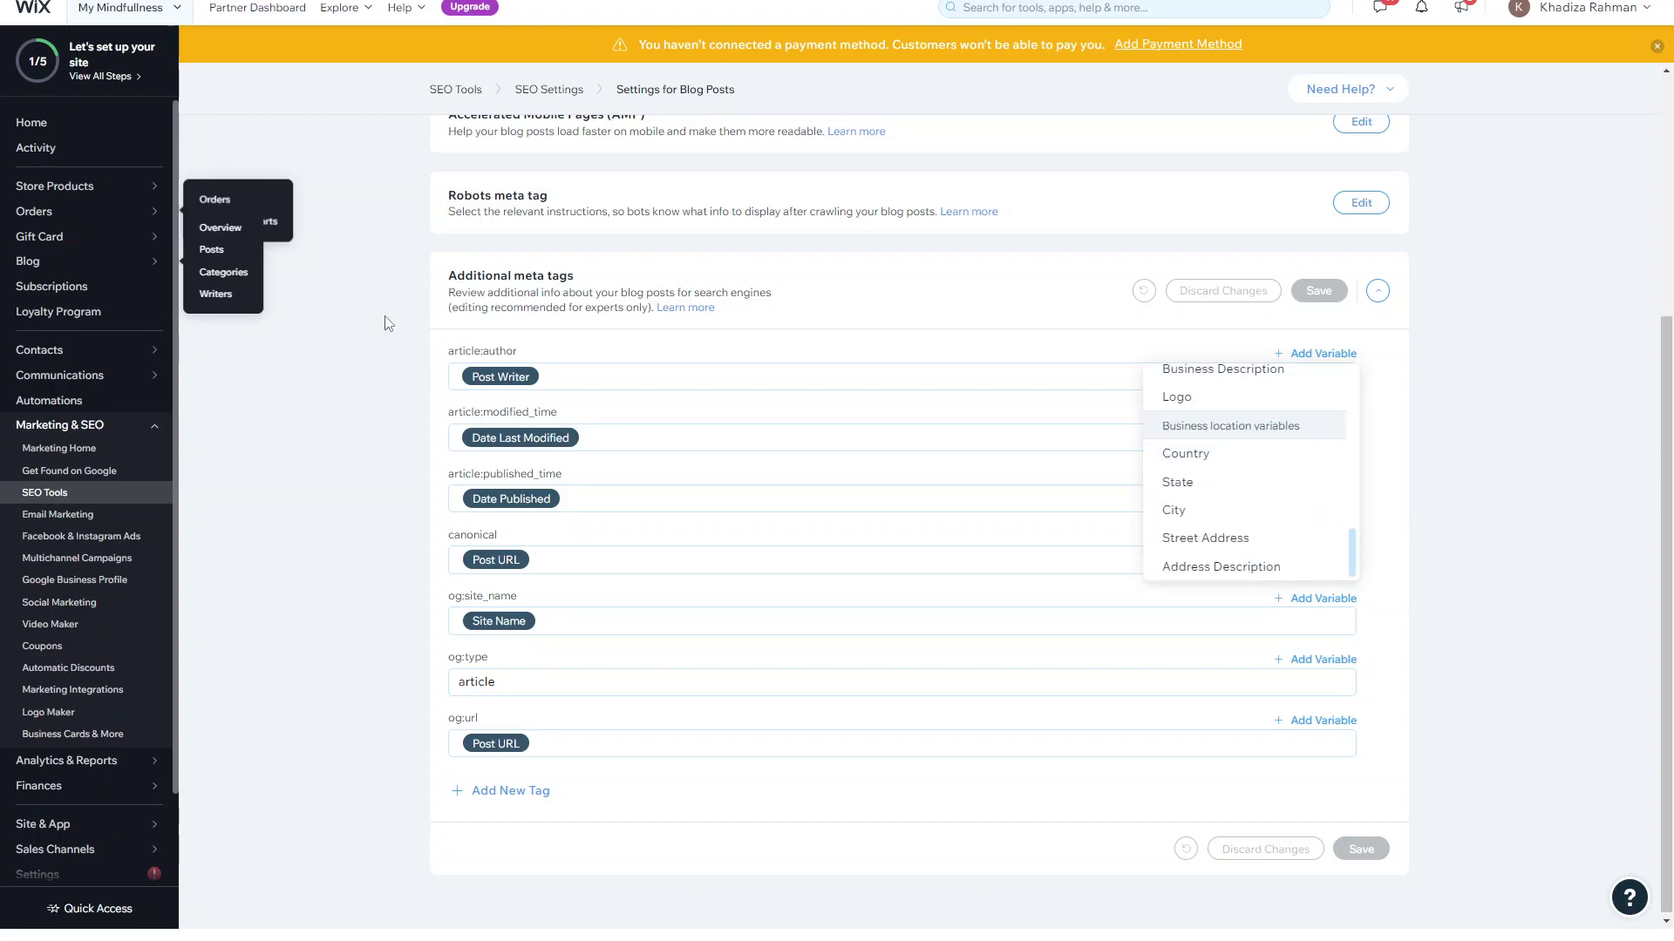
Close the blog posts' additional meta tags, recheck the SEO basics & social share defaults, and return to the SEO Settings overview.
click(1088, 290)
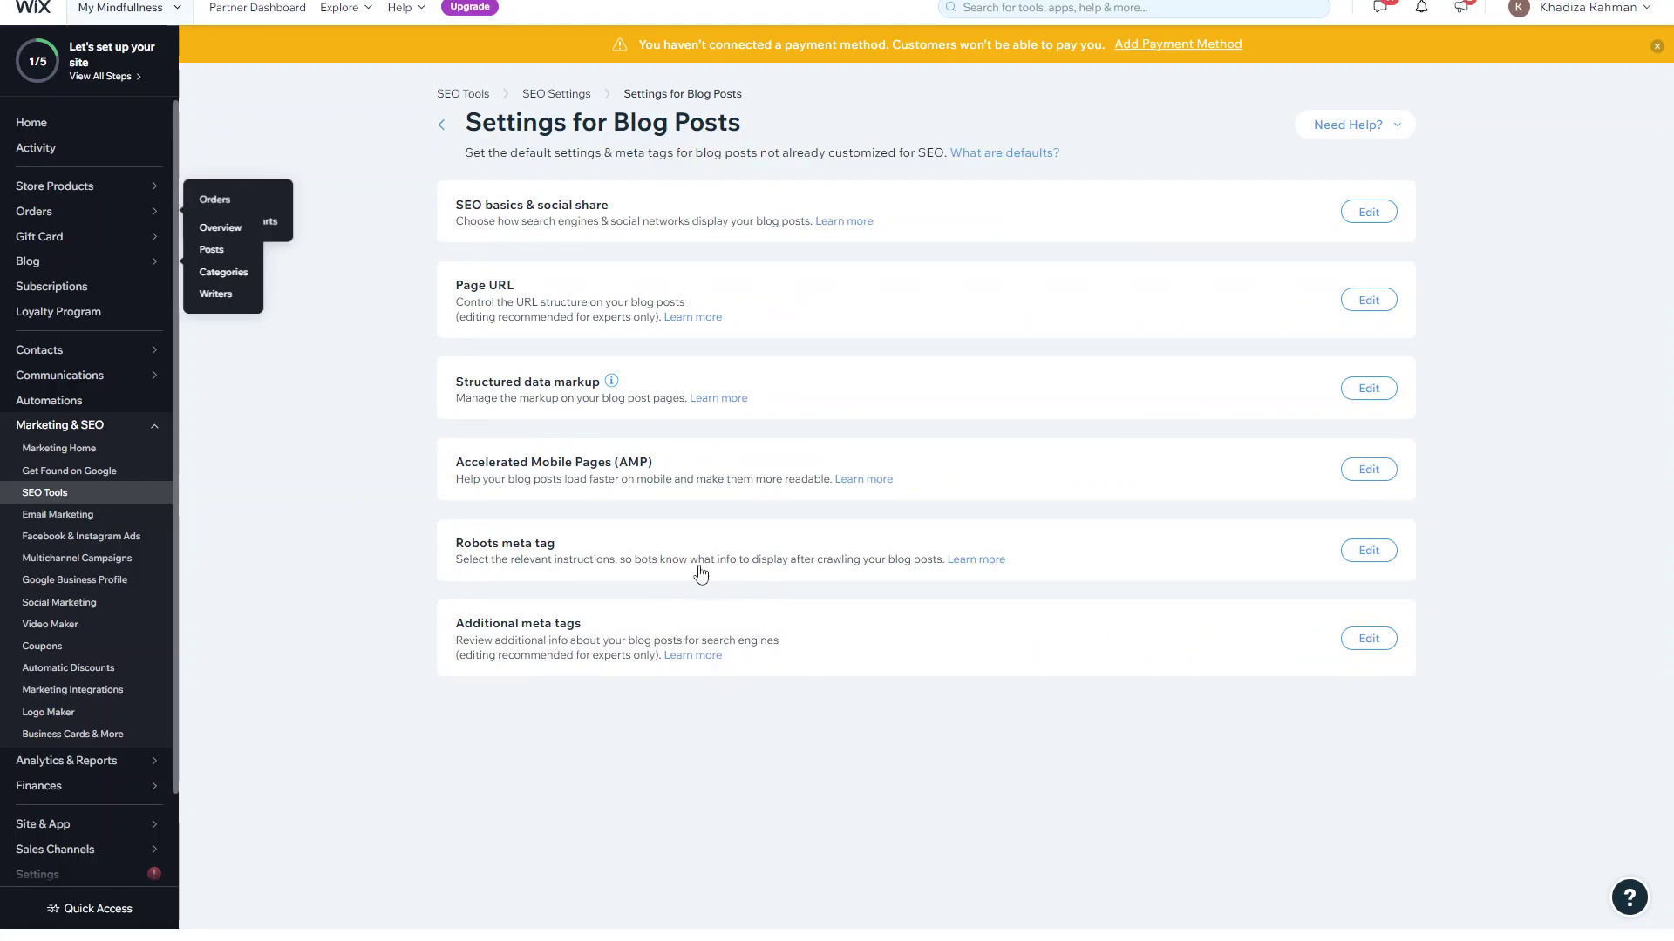
click(596, 208)
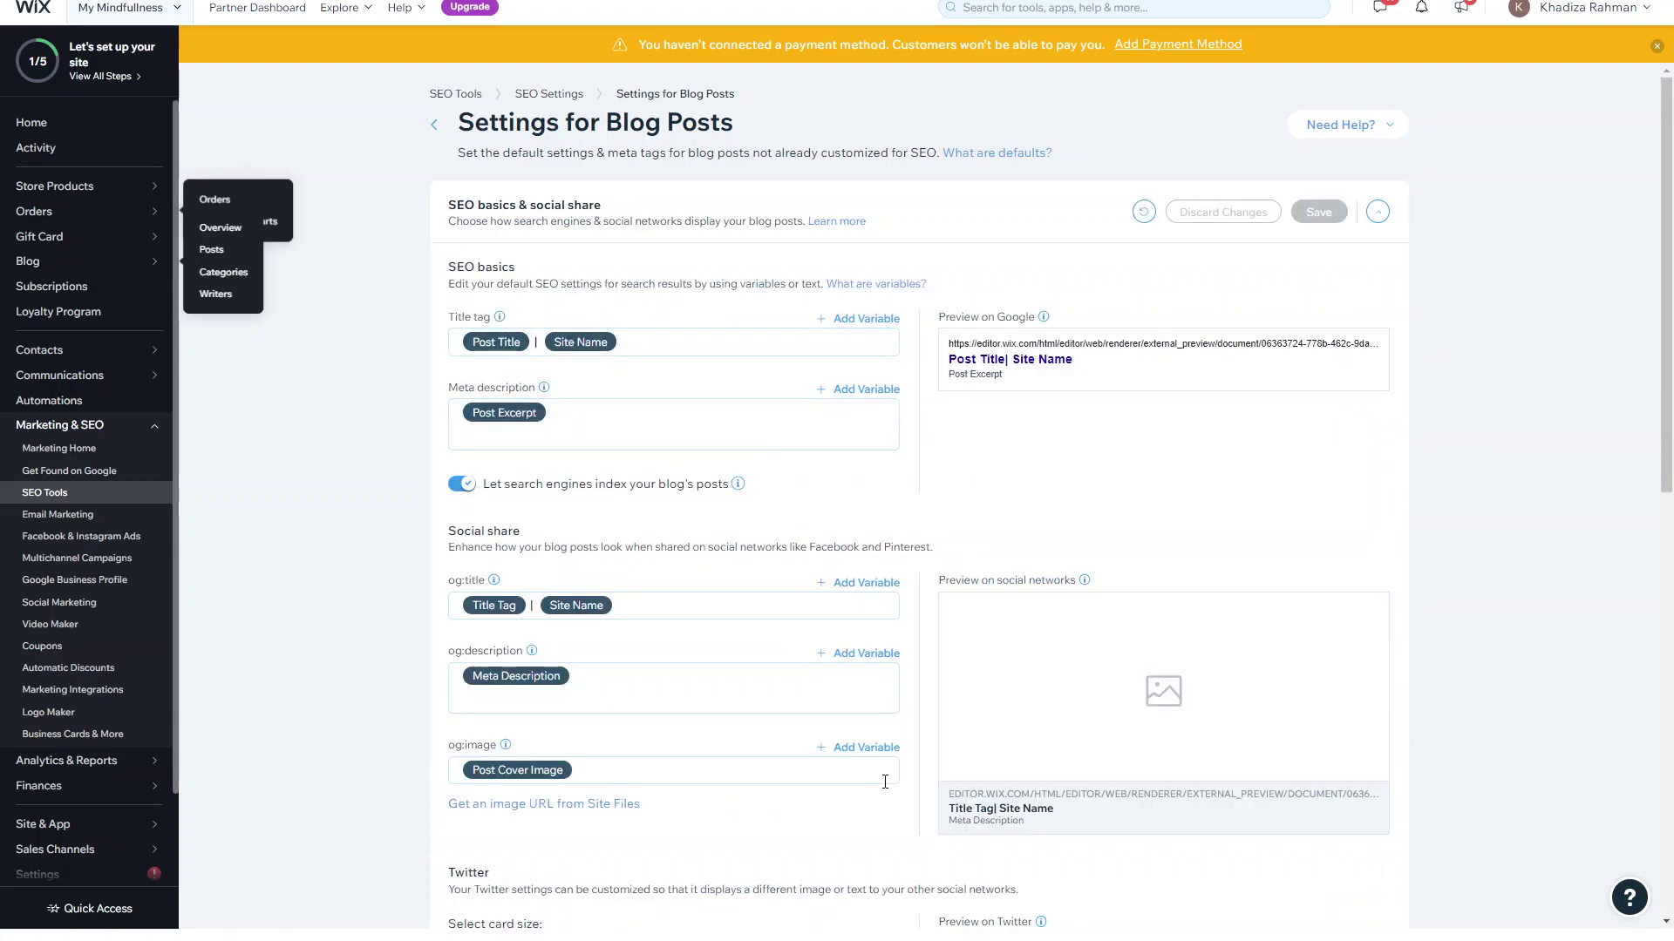
click(891, 212)
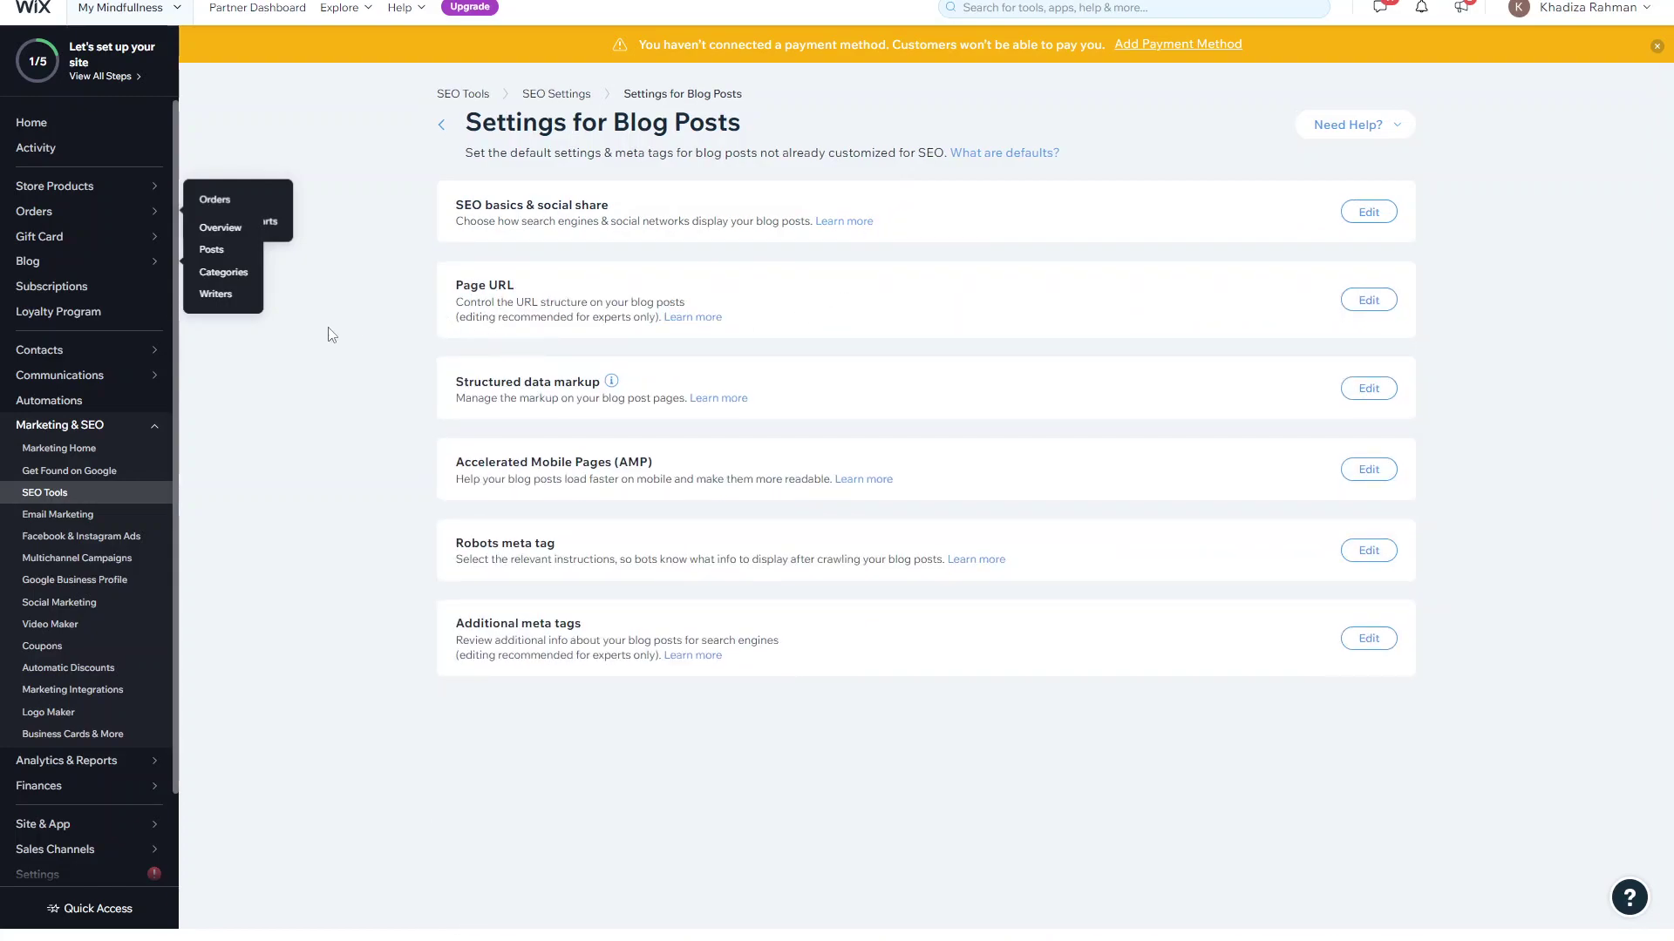
click(565, 95)
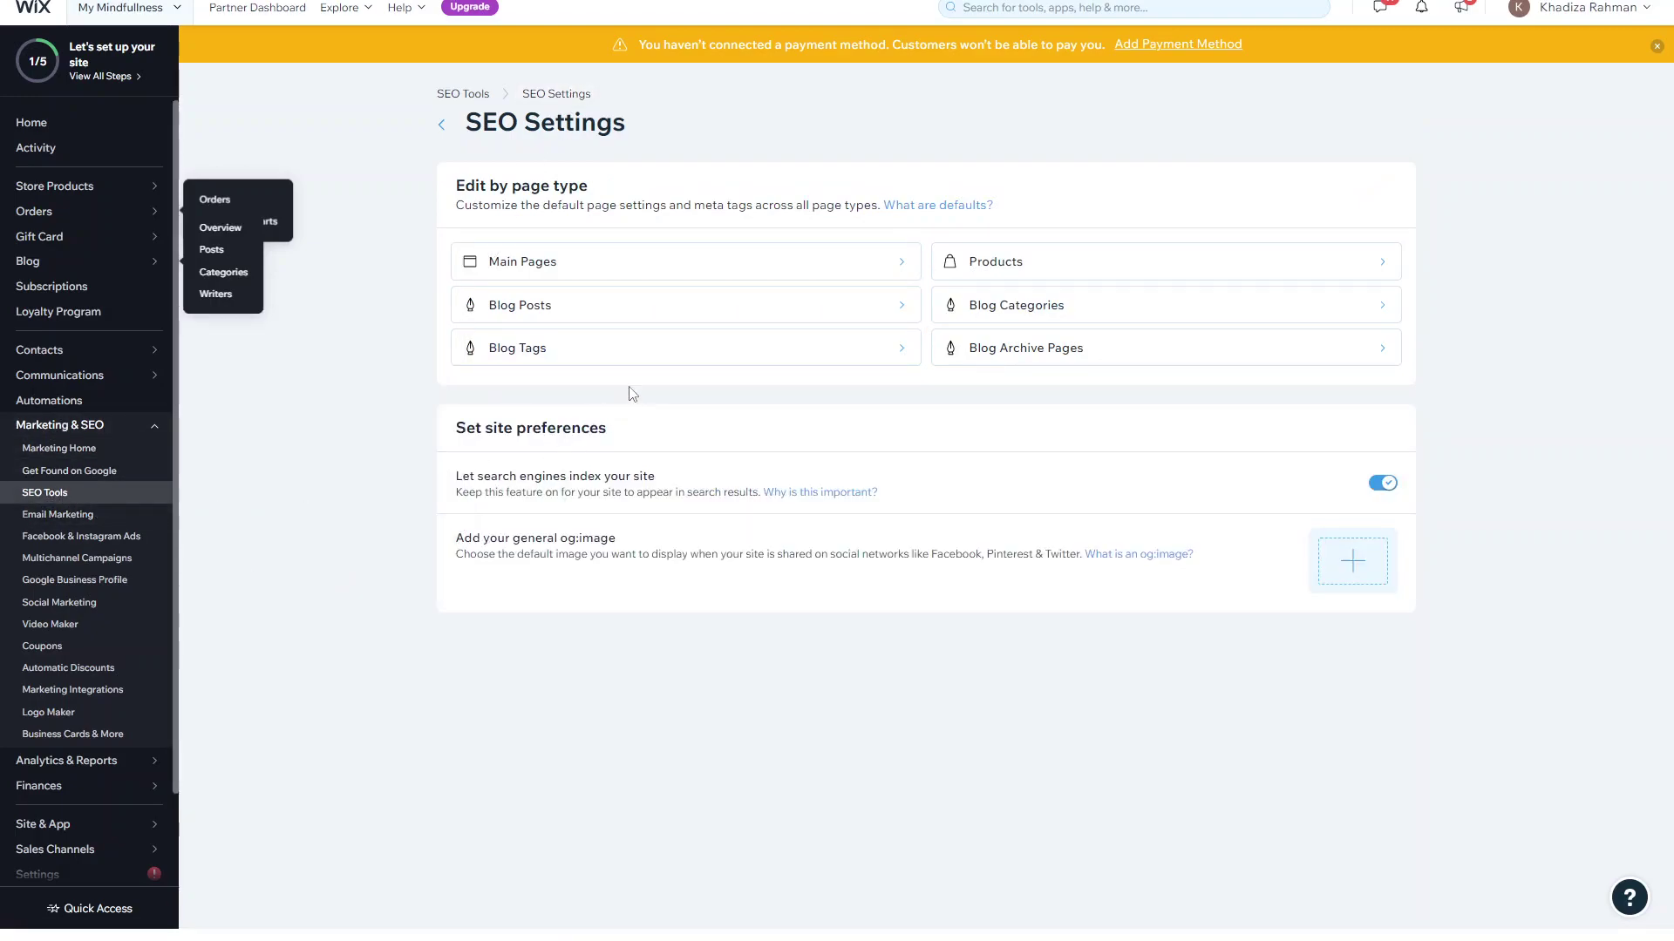
Open the main pages' SEO basics & social share settings and look through the title tag variables and the social and Twitter defaults.
click(823, 267)
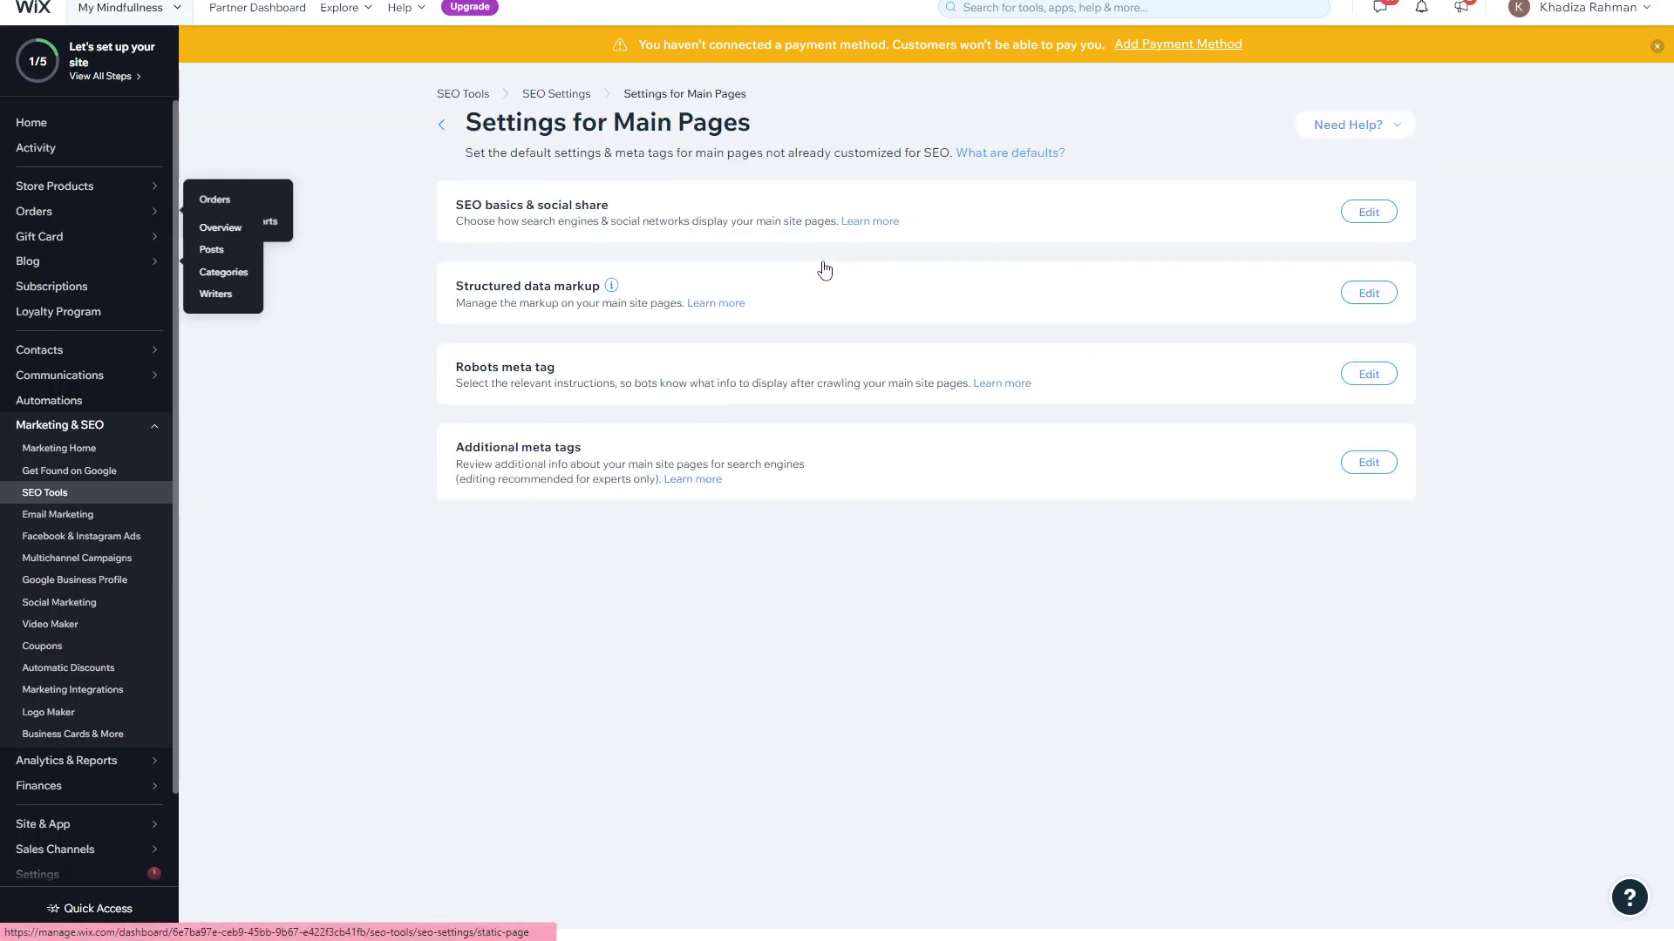
click(1354, 215)
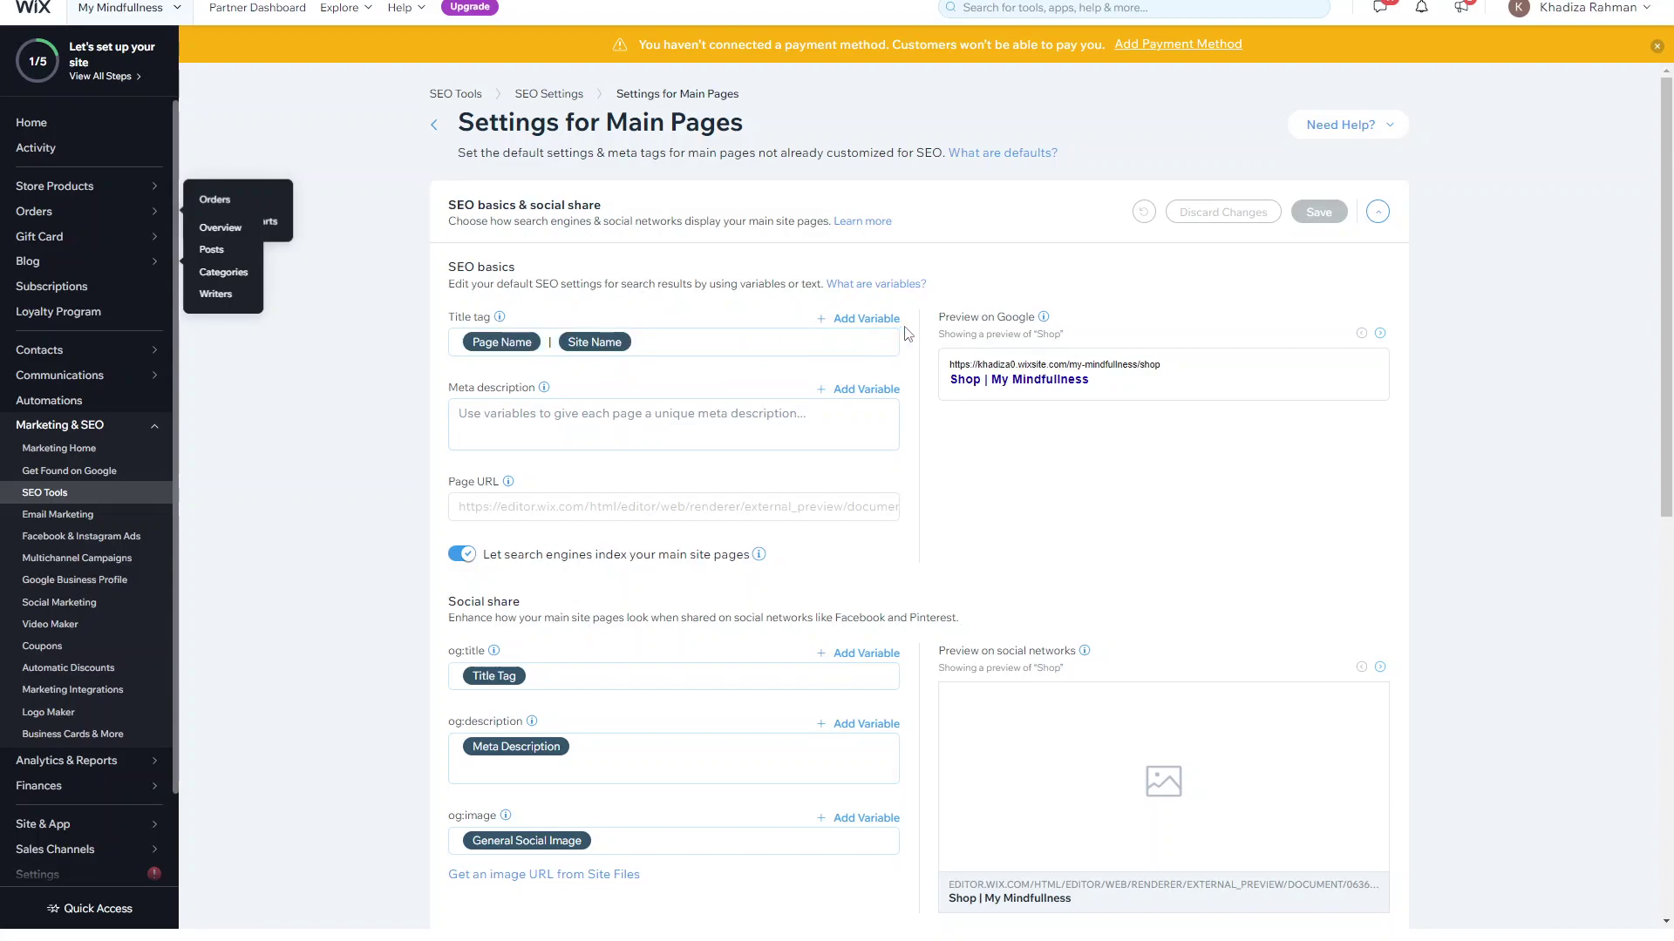
click(876, 319)
scroll(833, 467, down, 2)
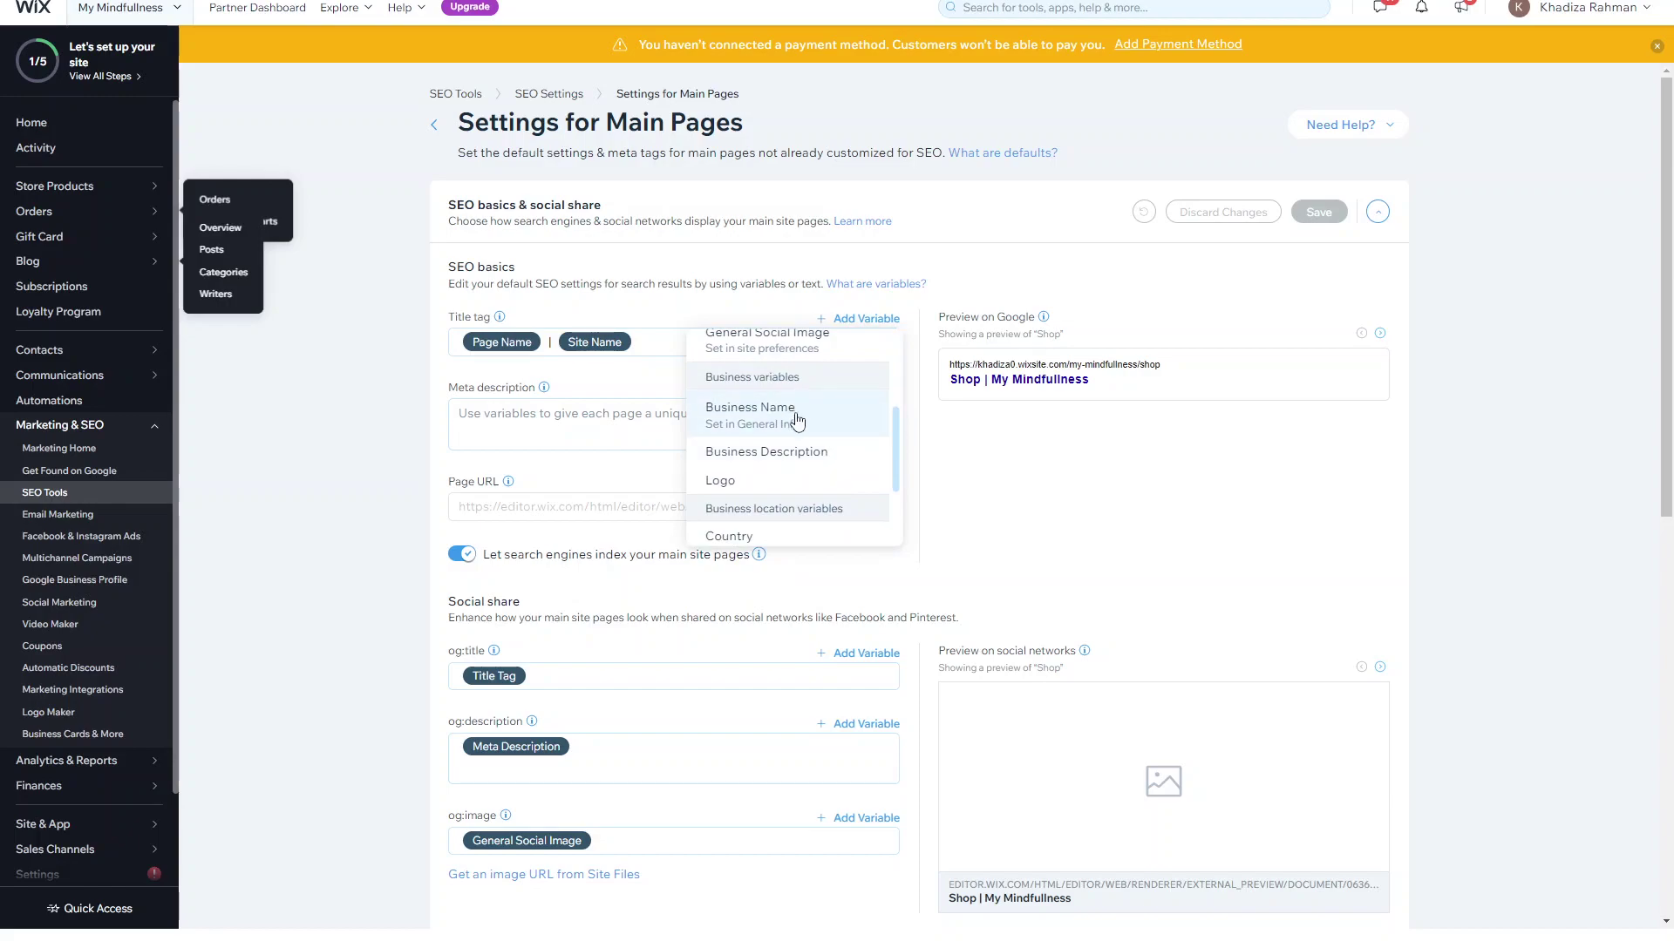
scroll(790, 446, down, 2)
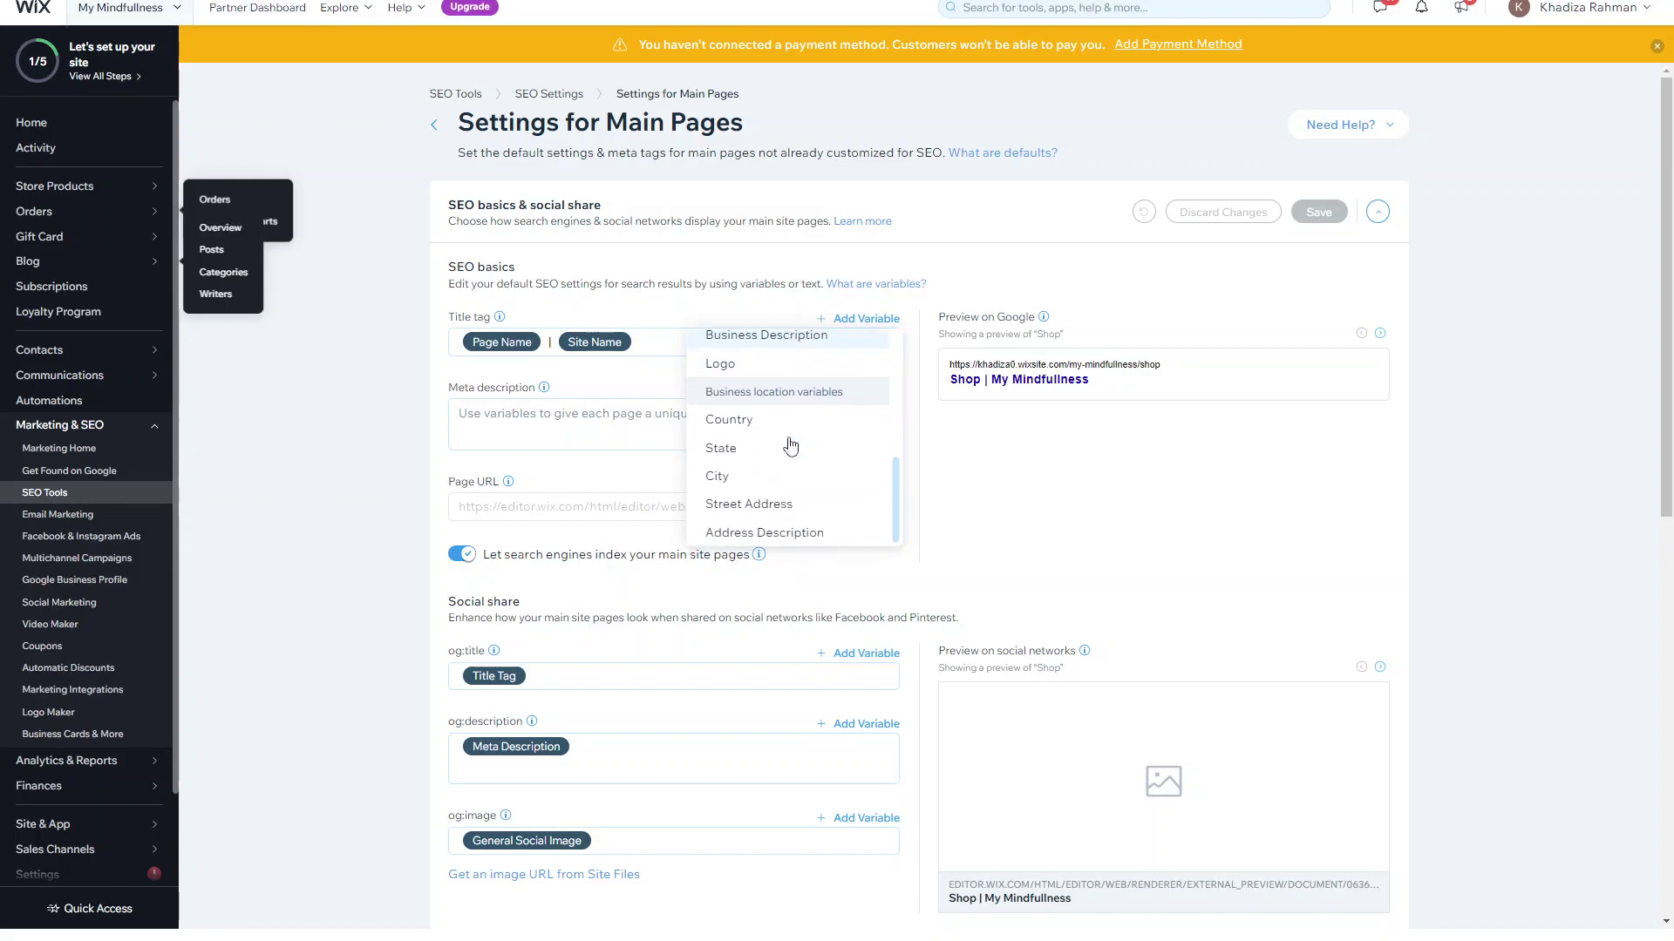
scroll(621, 559, down, 5)
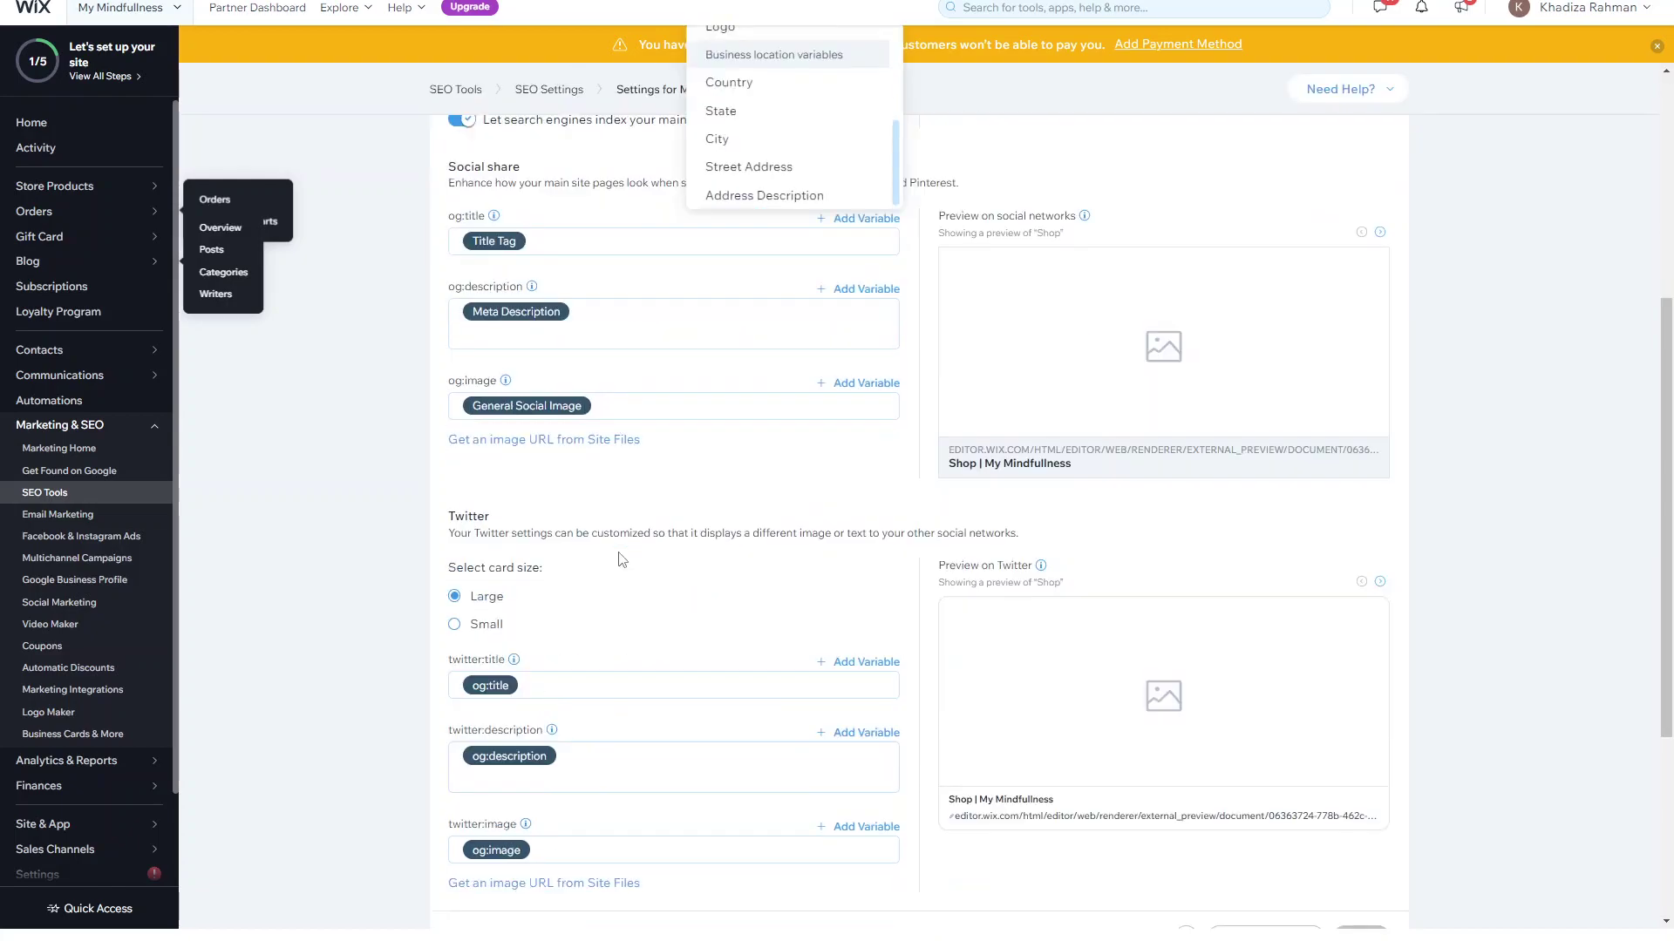
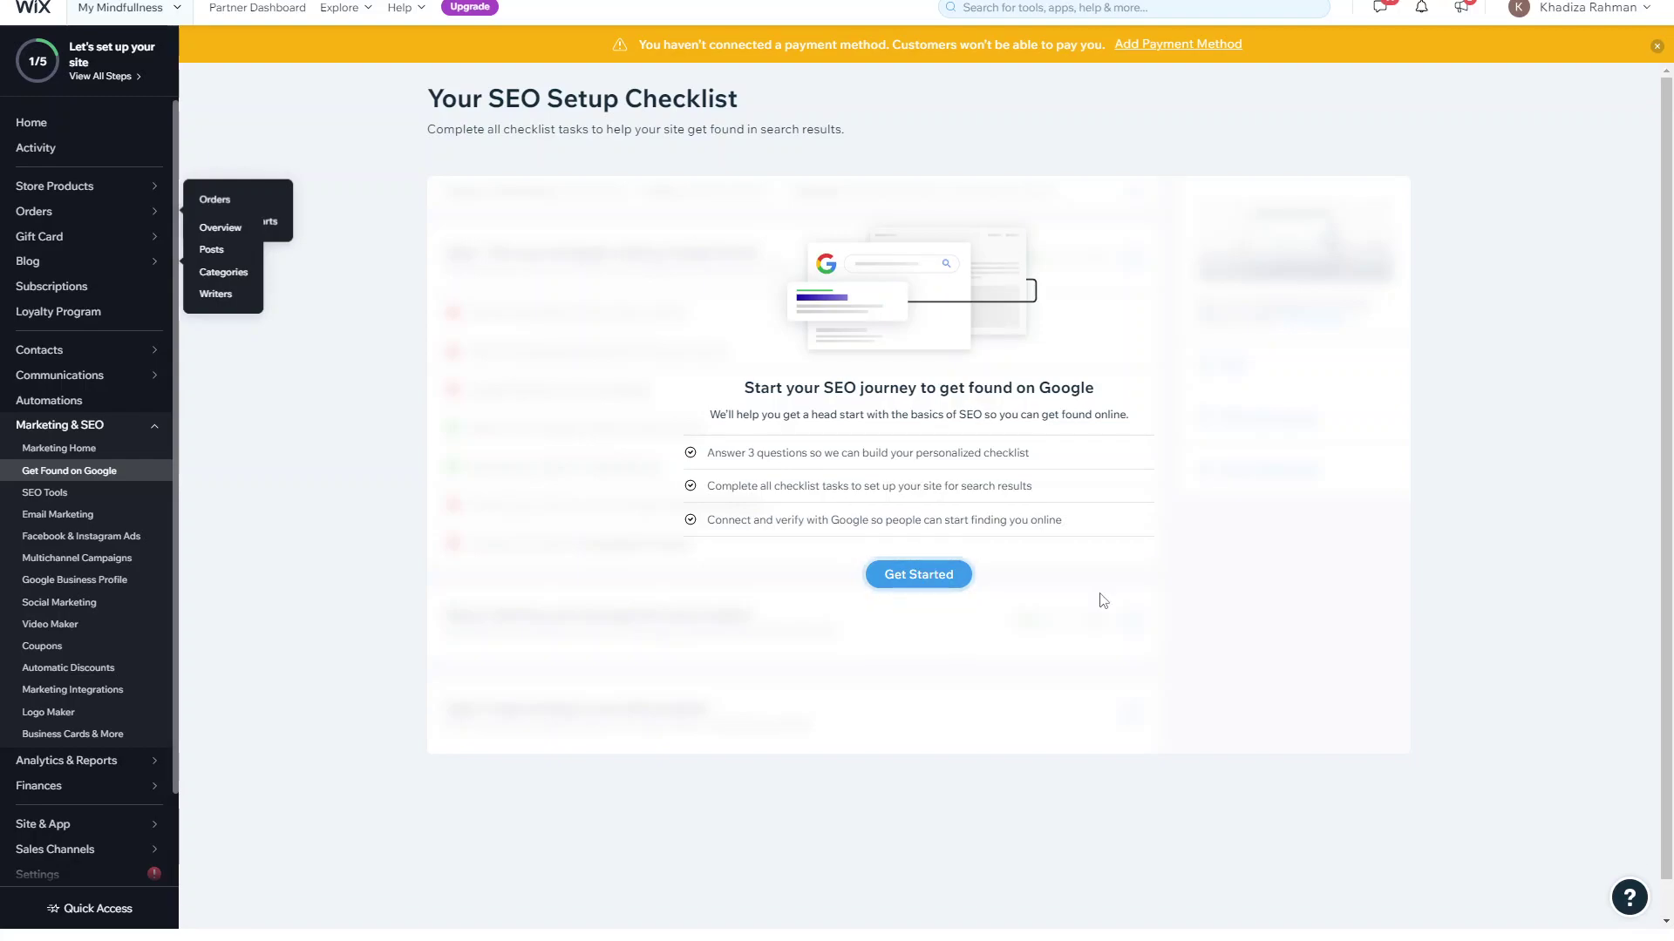
Start the SEO Setup Checklist and enter My Mindfullness as the business or brand name.
click(926, 580)
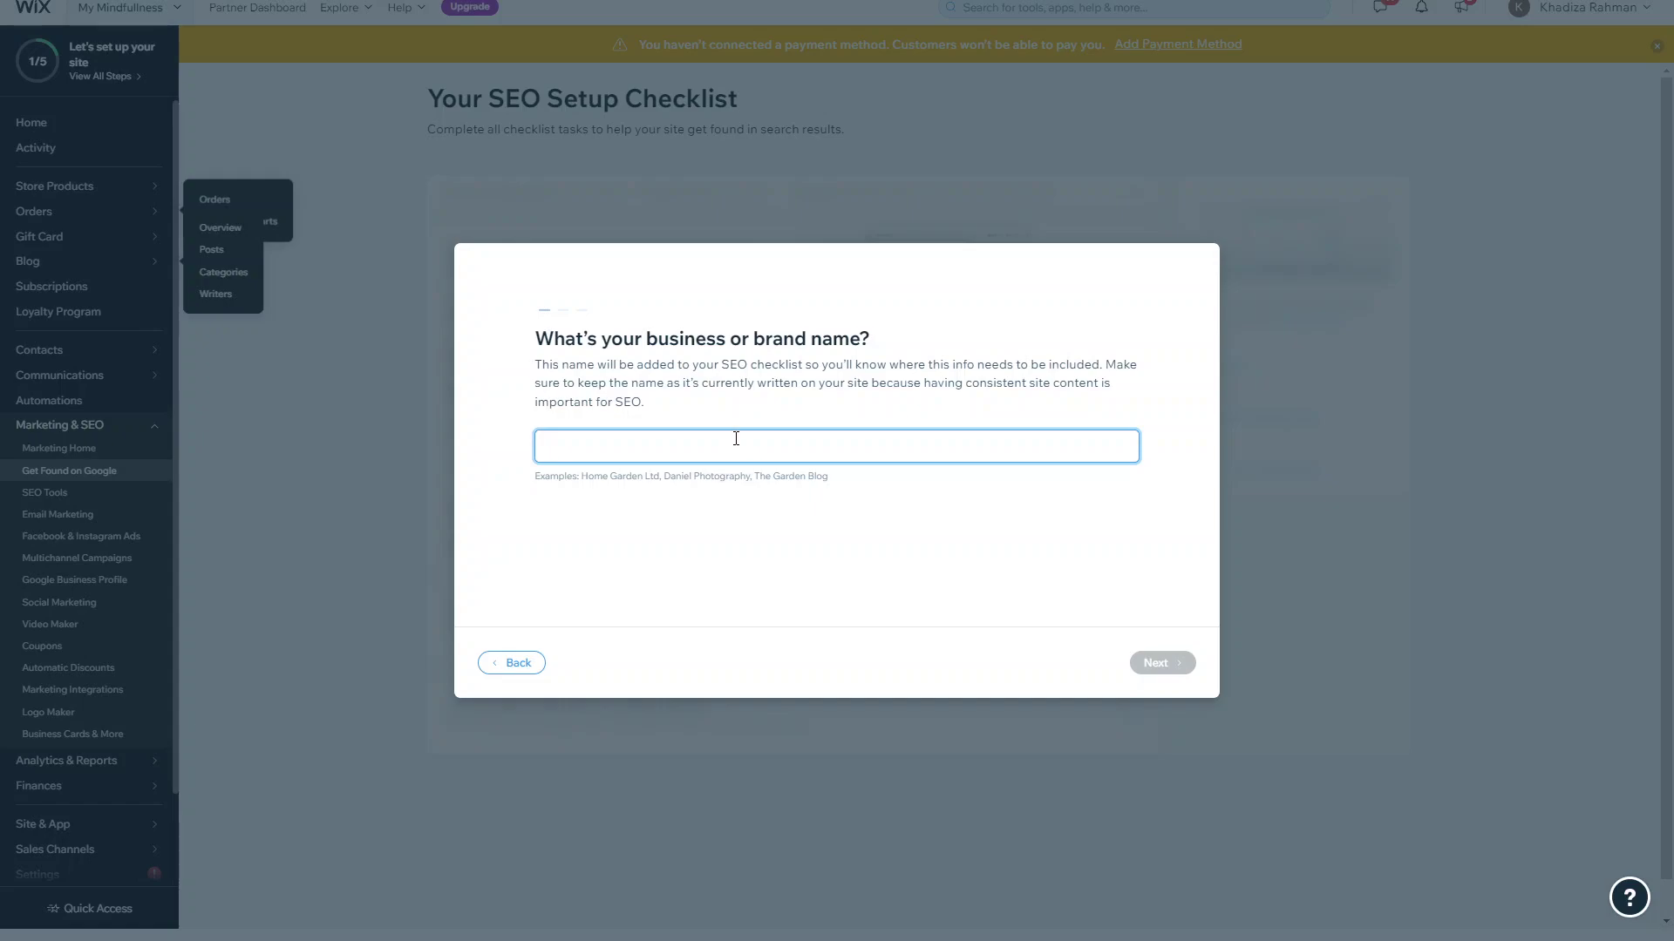
text(My M)
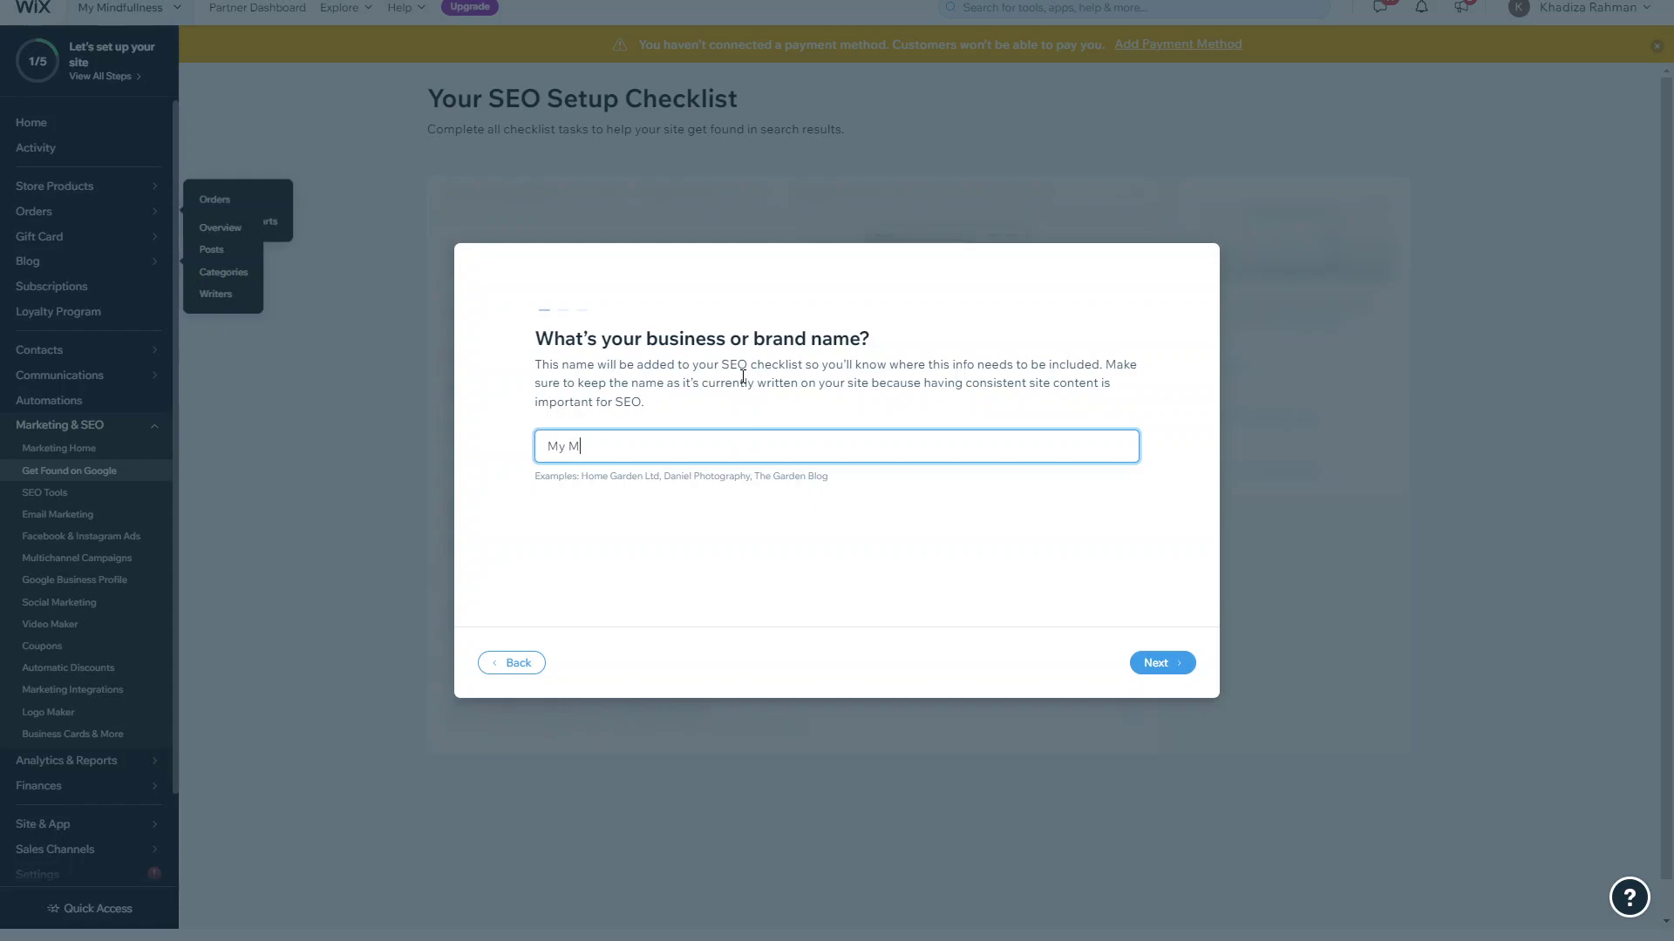
text(indf)
click(1152, 664)
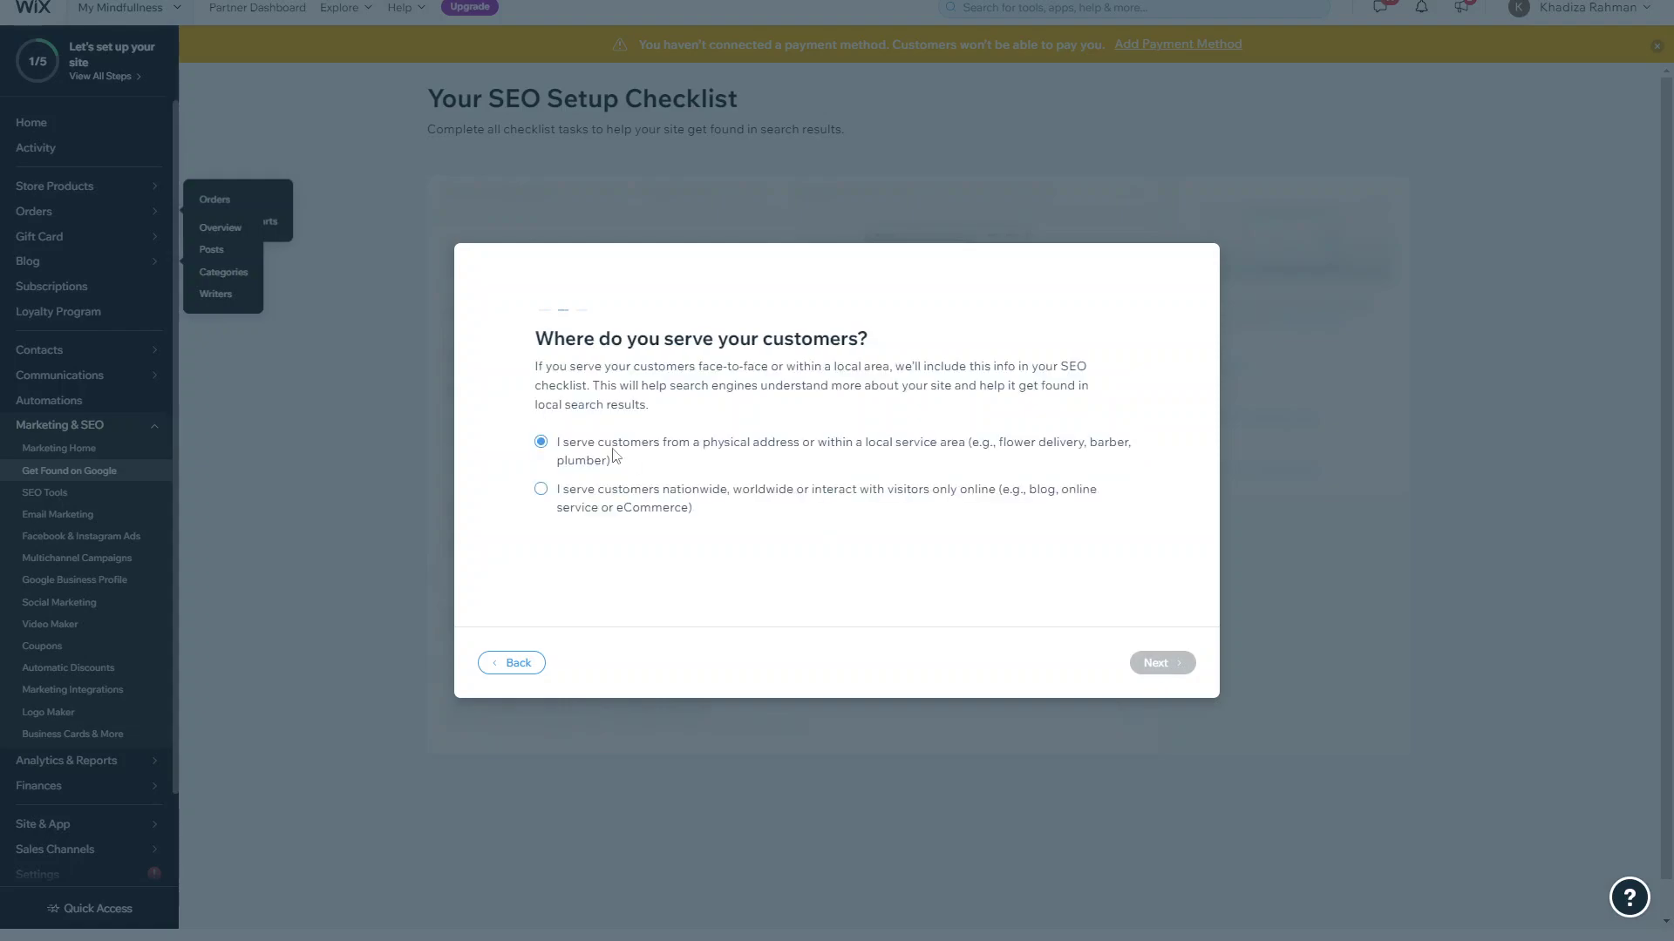
Set the customer location to the business's physical address and add the checklist keywords Mindfullness, ypga and meditation.
click(614, 455)
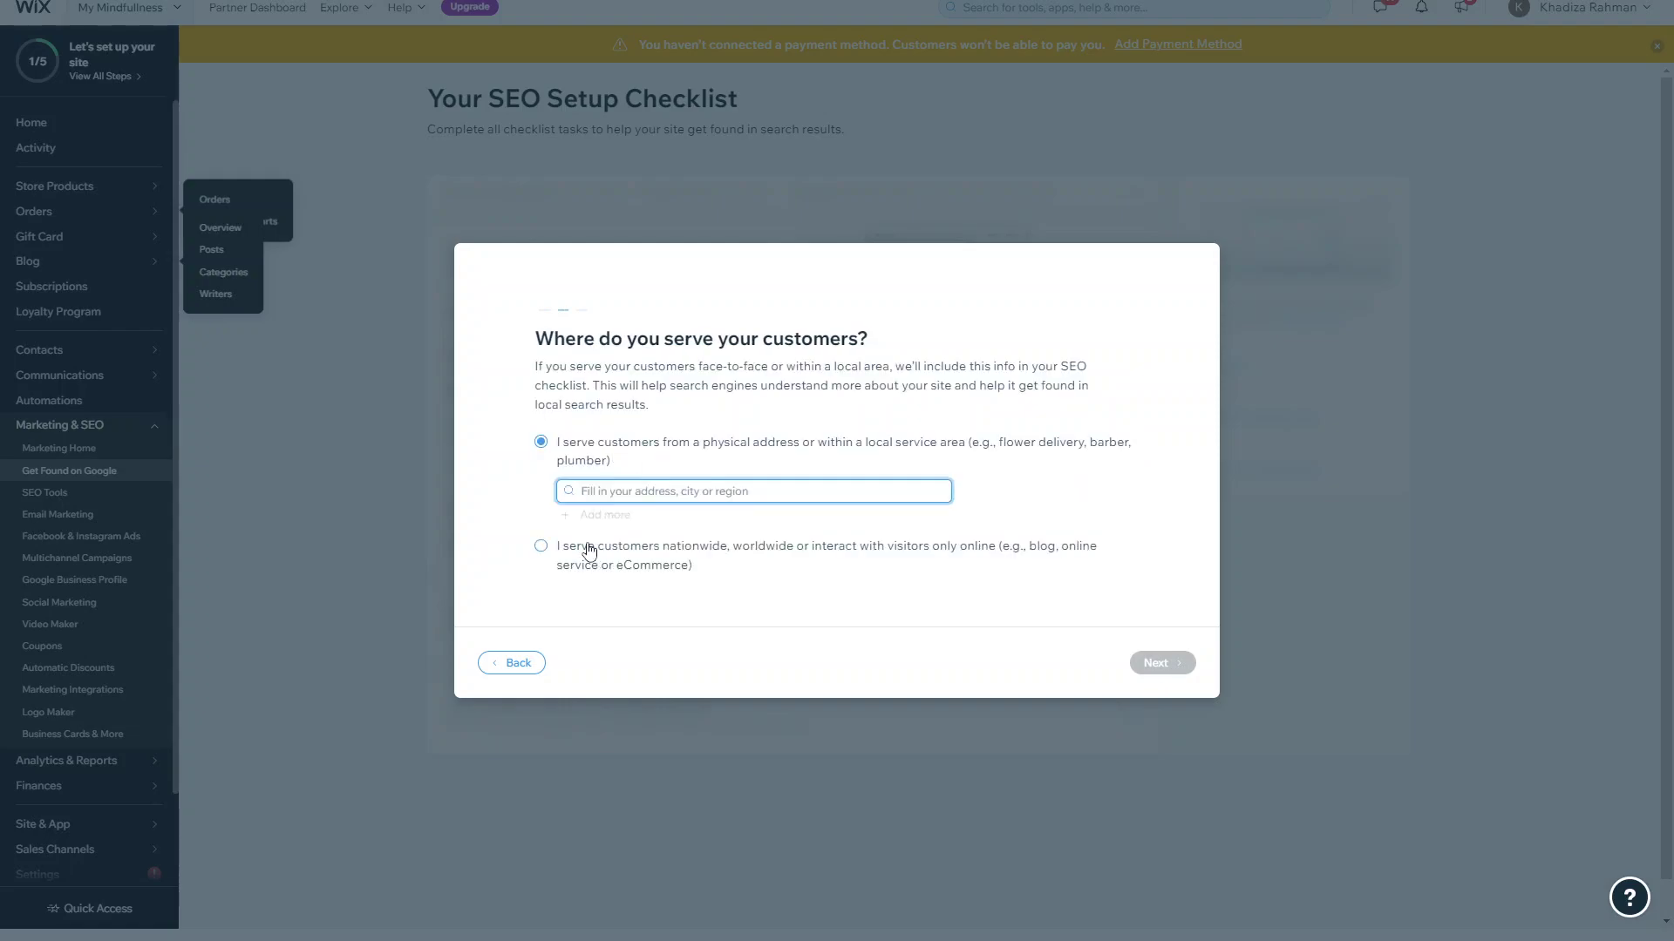
click(589, 549)
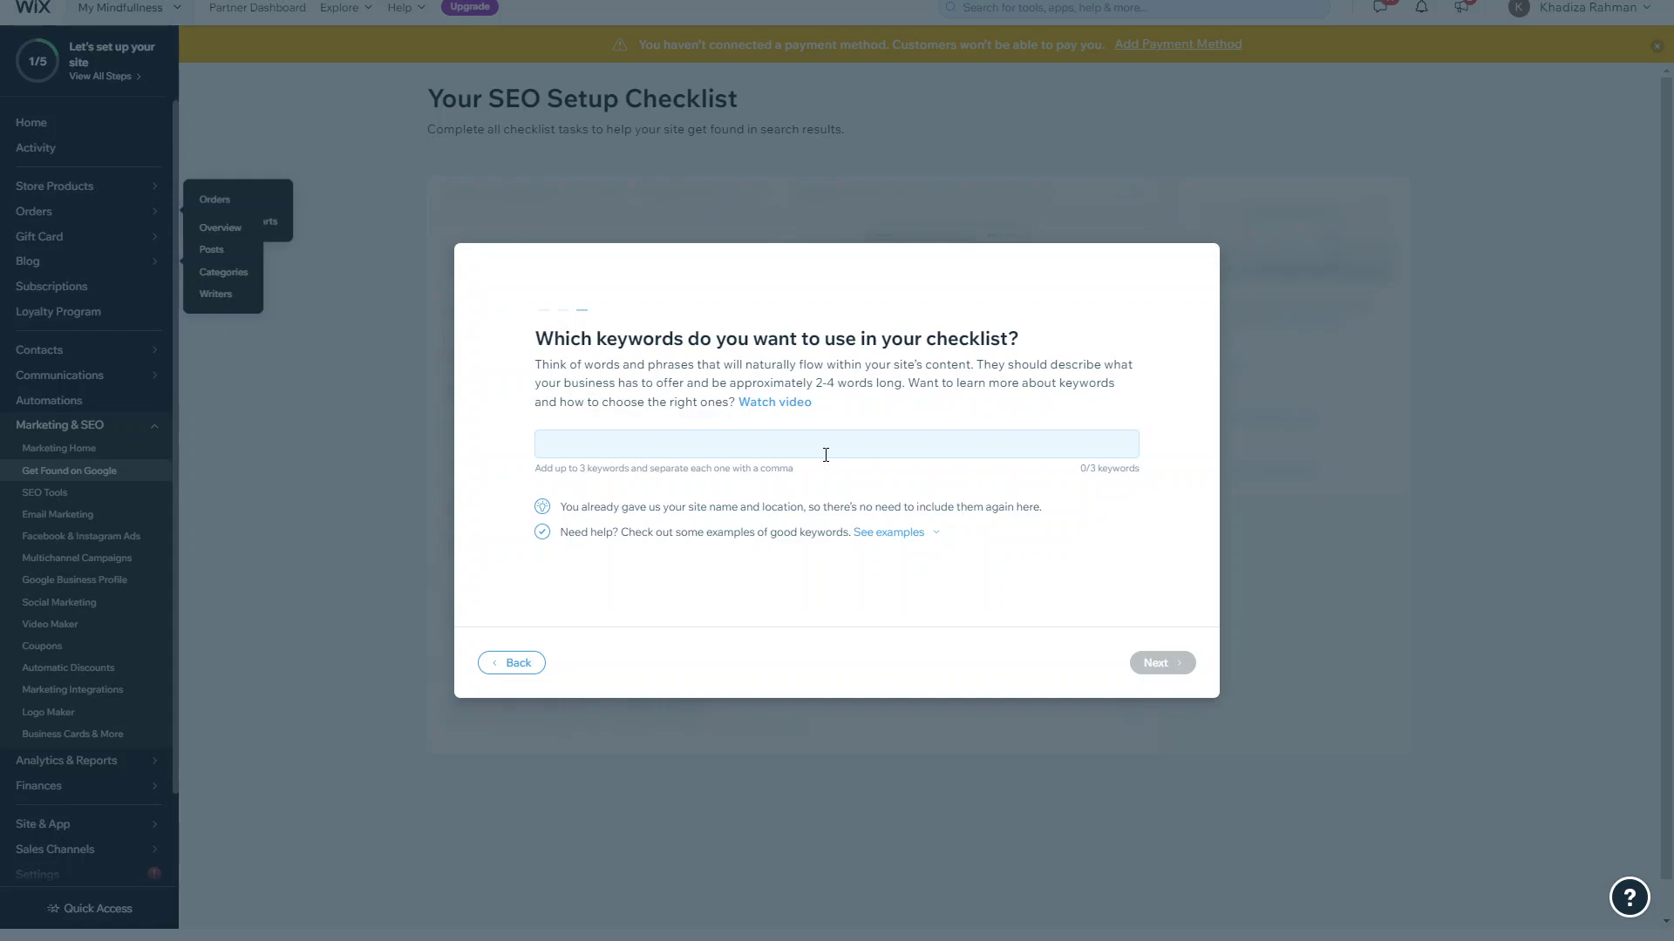
click(825, 454)
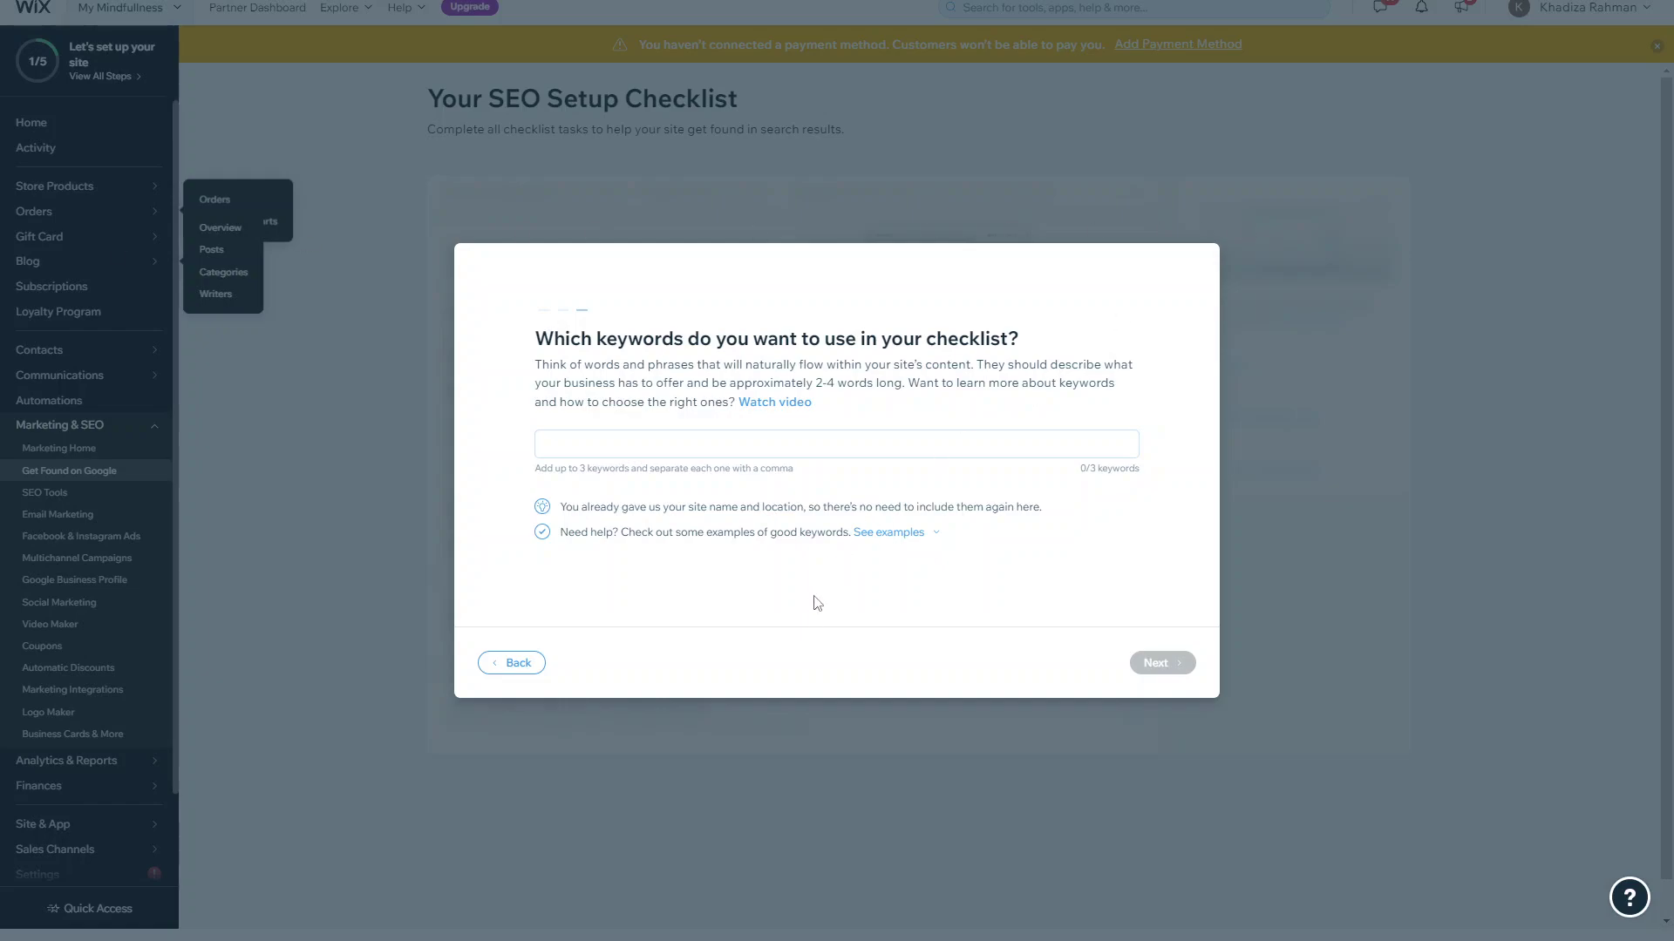
click(929, 536)
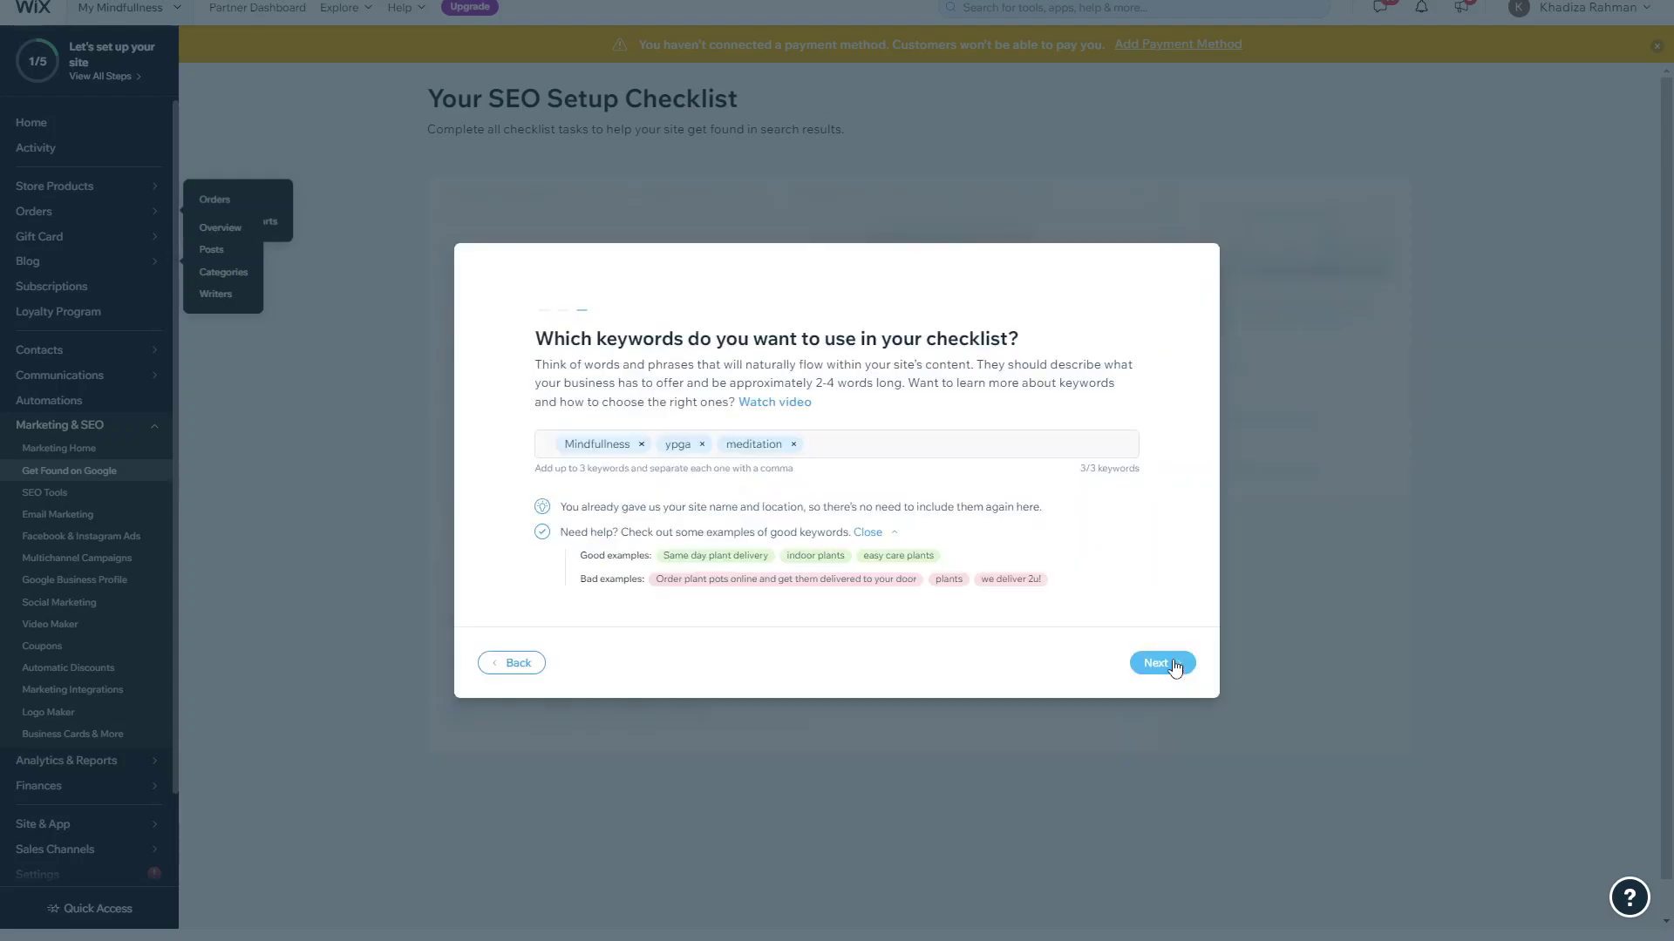
click(1173, 665)
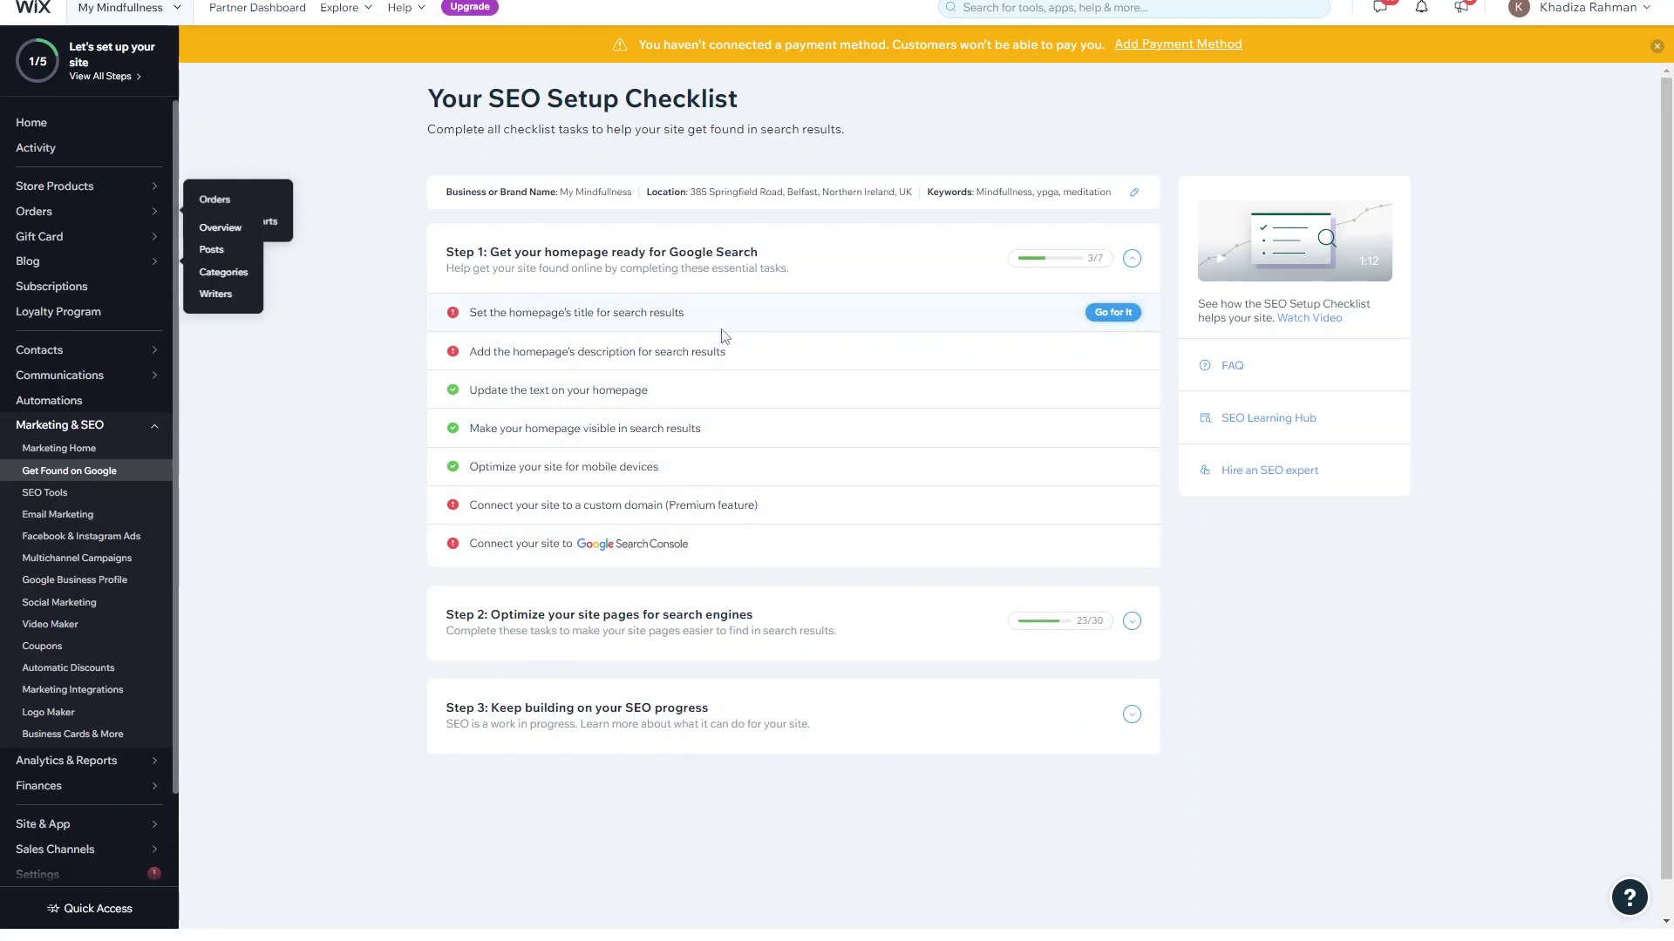
Set the homepage's title for search results to "Mindfullness | My Mindfullness | Northern Ireland" and apply it.
click(1114, 313)
scroll(610, 462, down, 2)
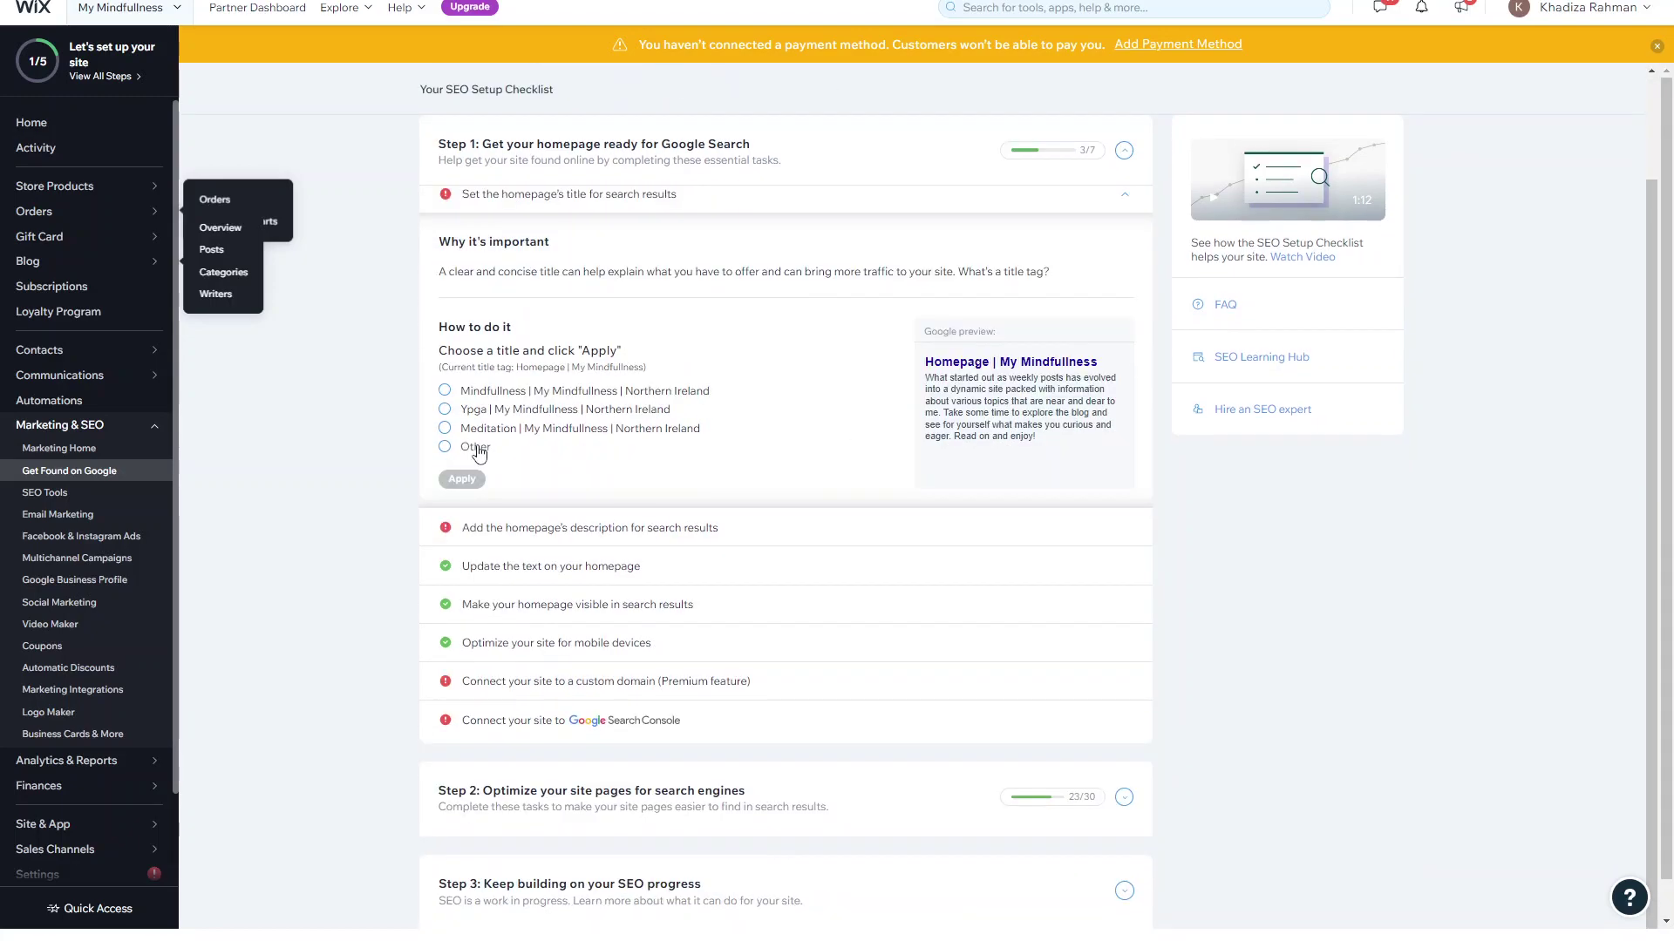
scroll(534, 377, up, 1)
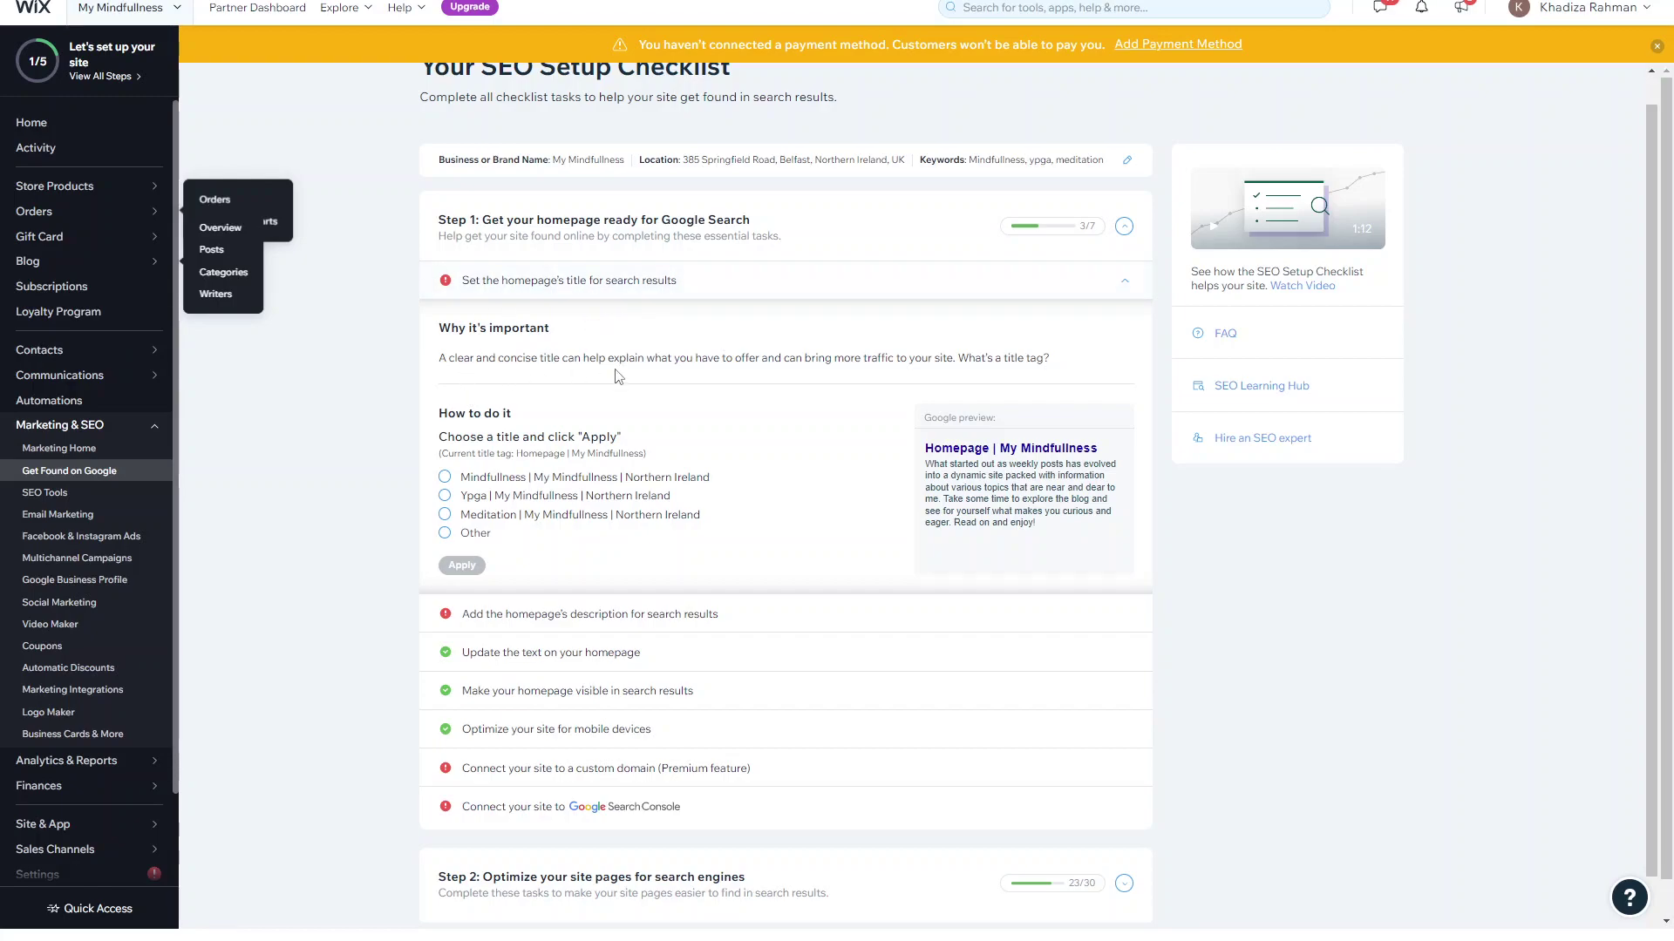
click(445, 477)
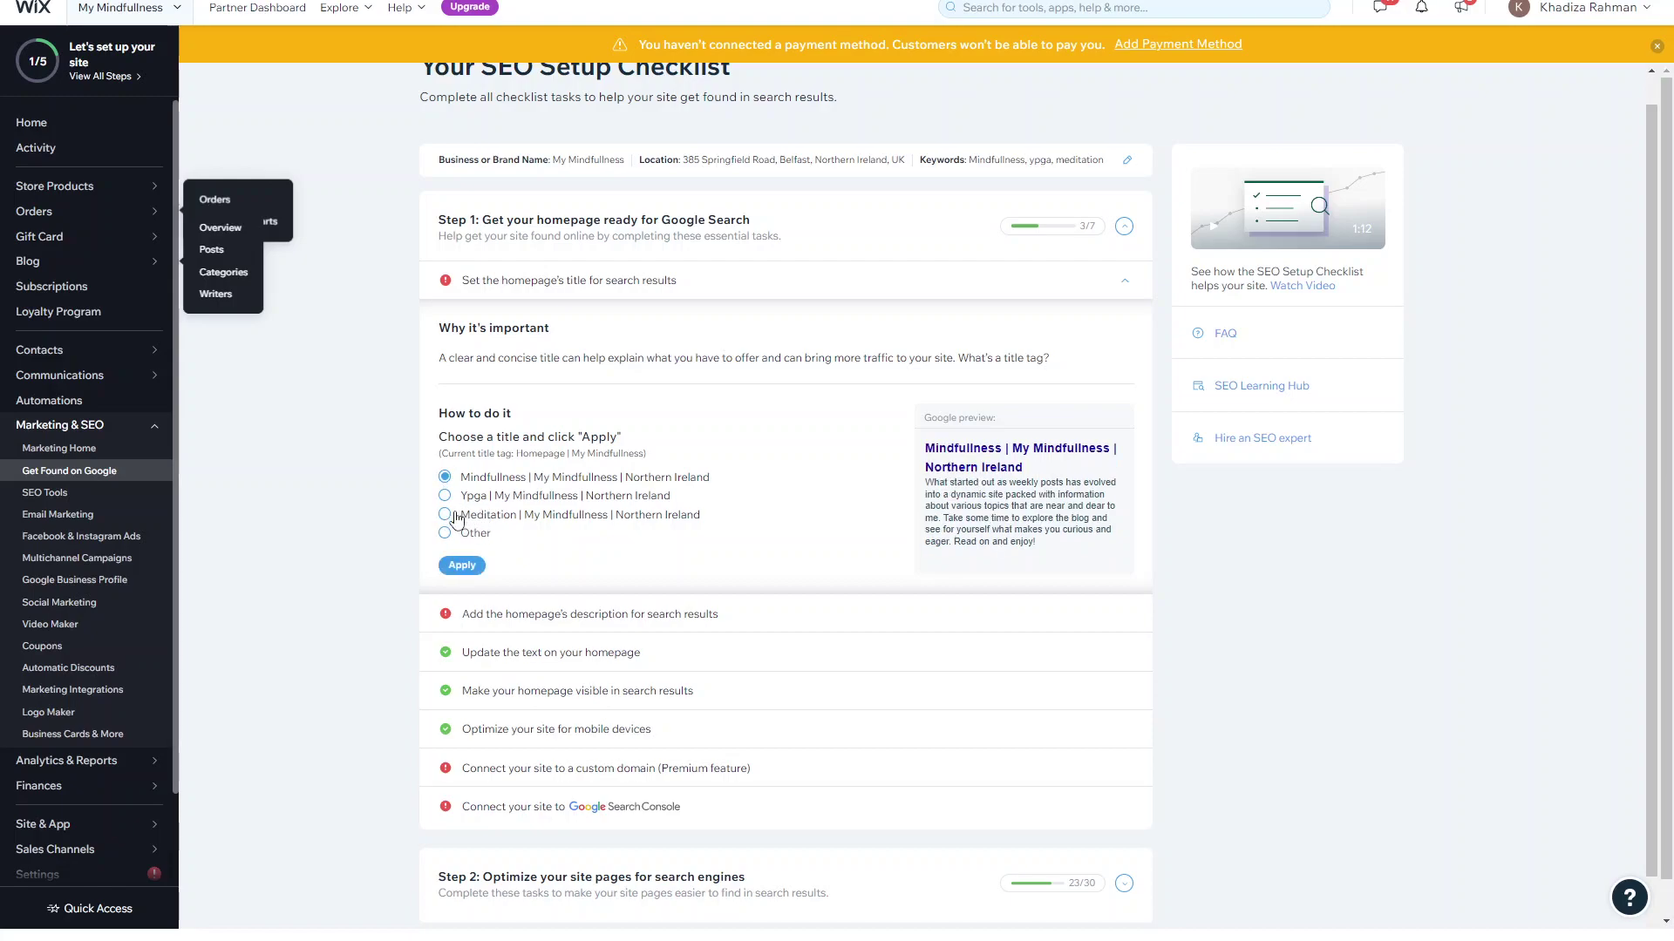
click(463, 567)
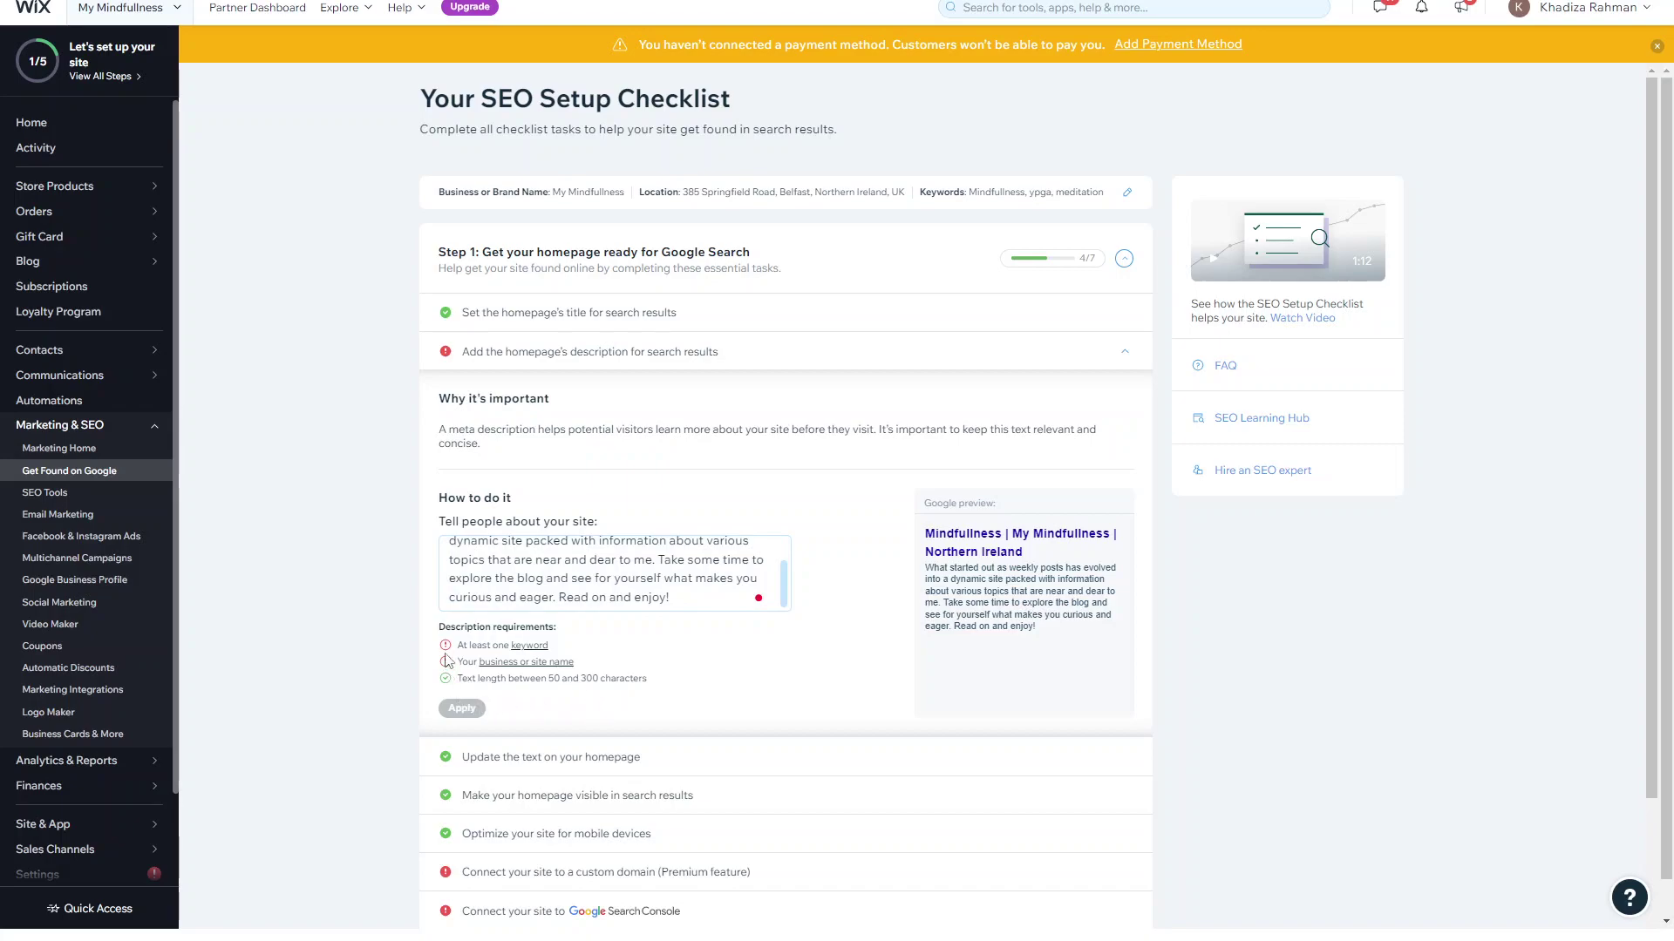
Review the requirements for the homepage's search description and the remaining tasks in Step 1 of the checklist.
scroll(541, 697, down, 2)
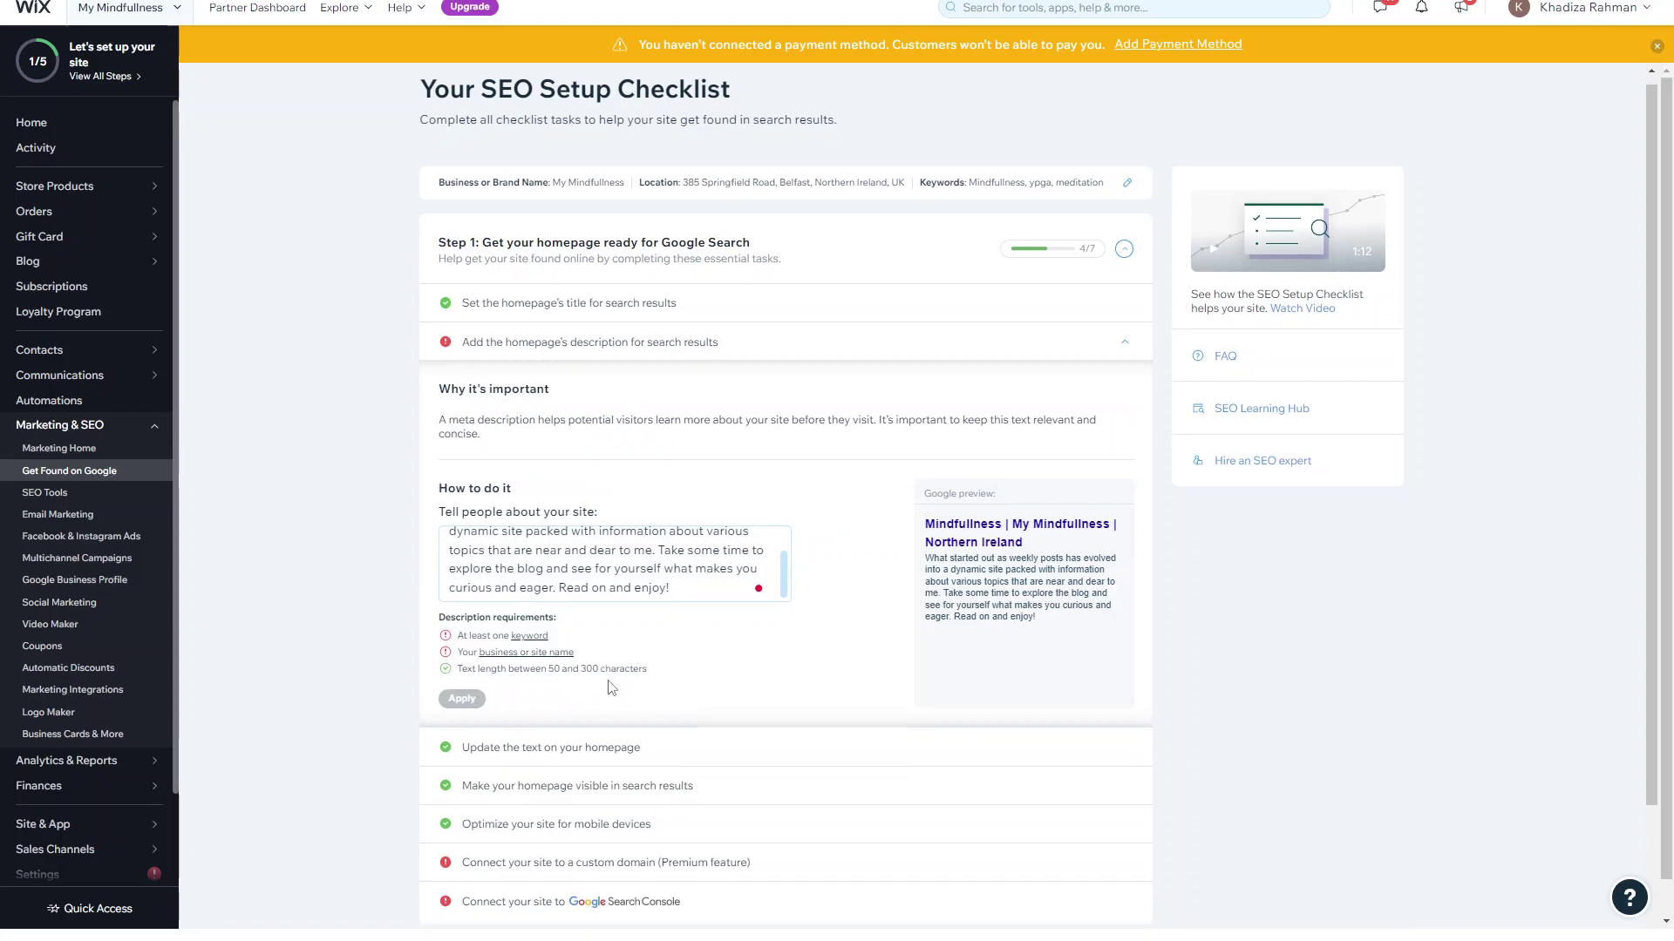
scroll(829, 676, up, 2)
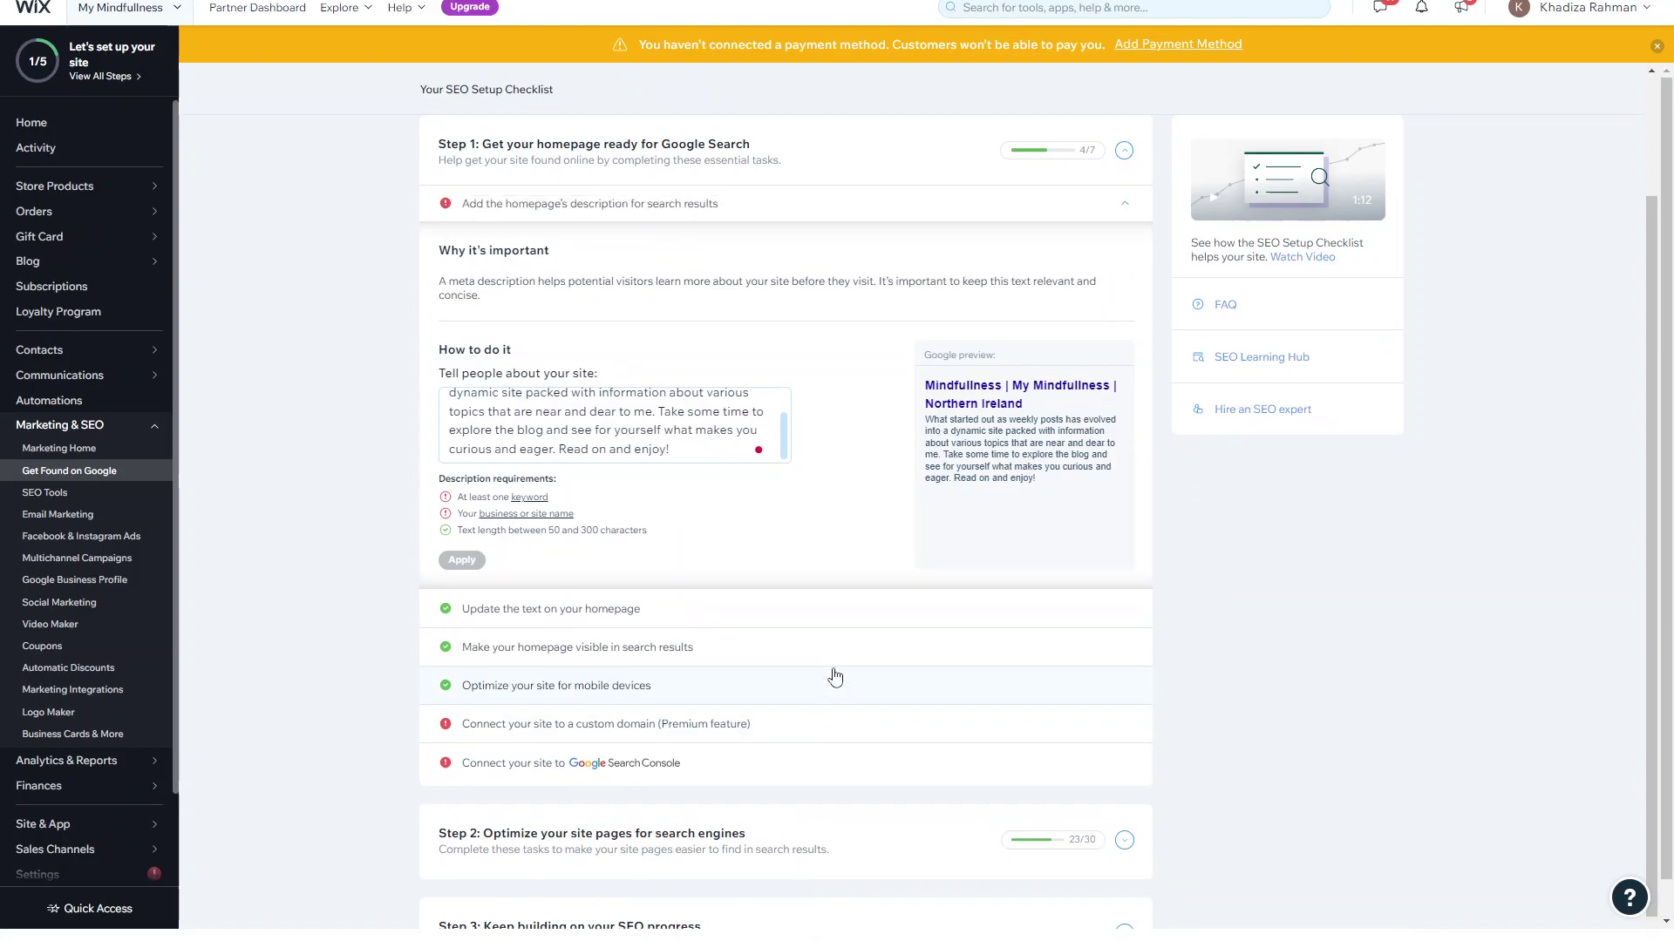
scroll(663, 656, down, 2)
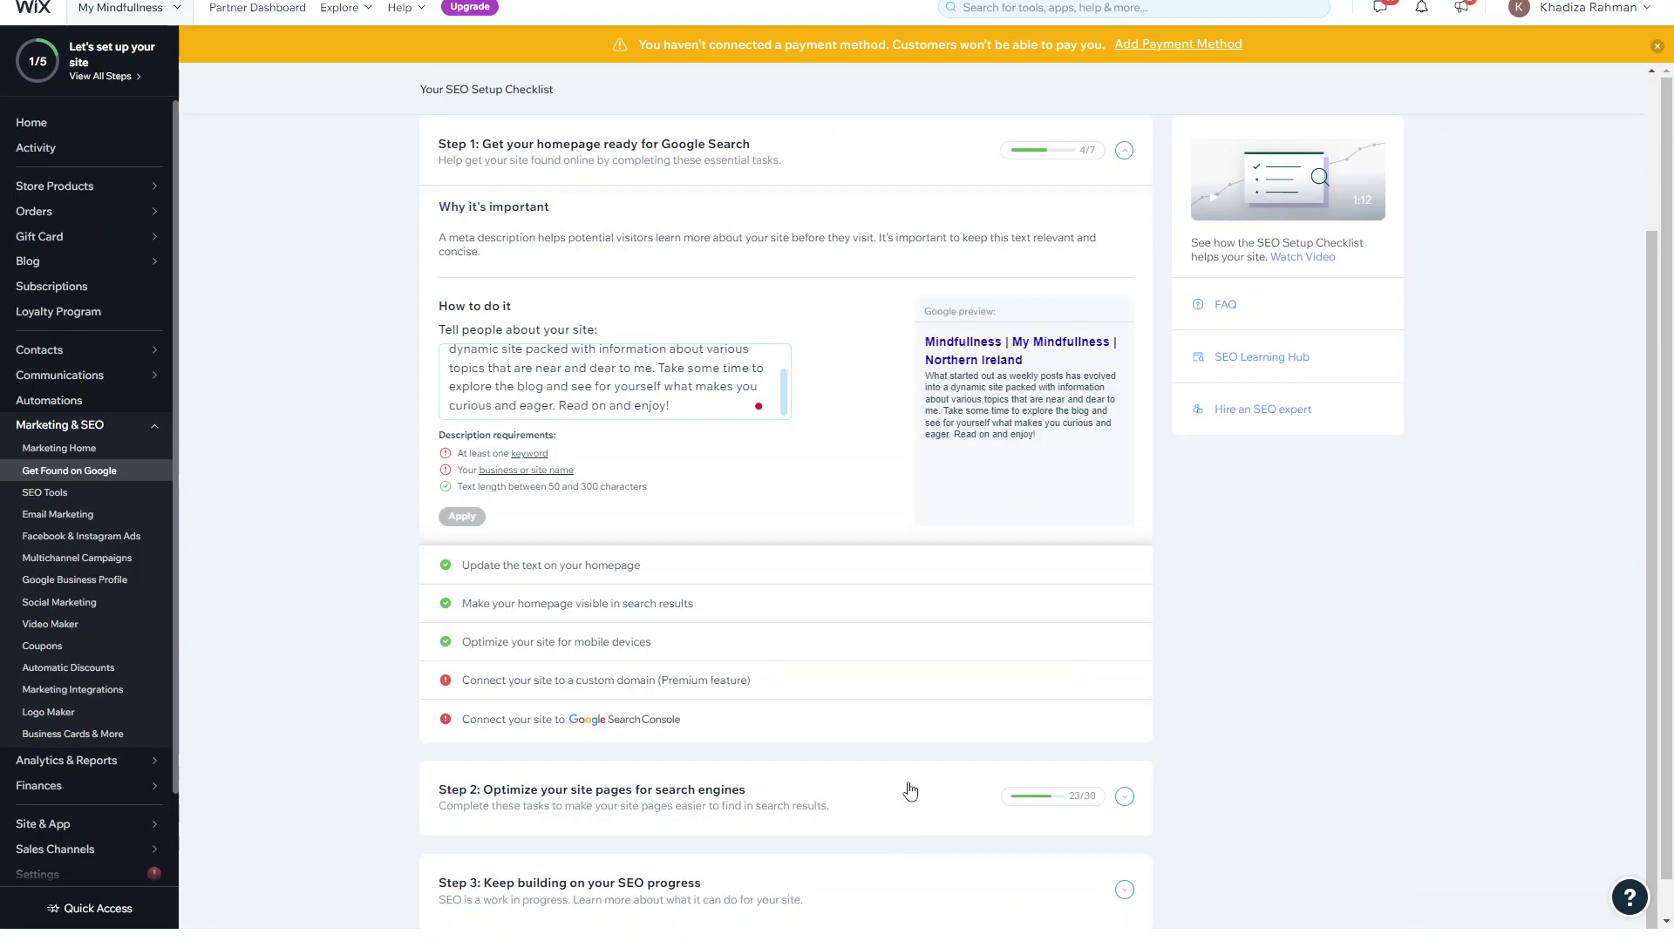
Expand Step 2 of the checklist and look through all the tasks for optimizing the site pages.
click(907, 793)
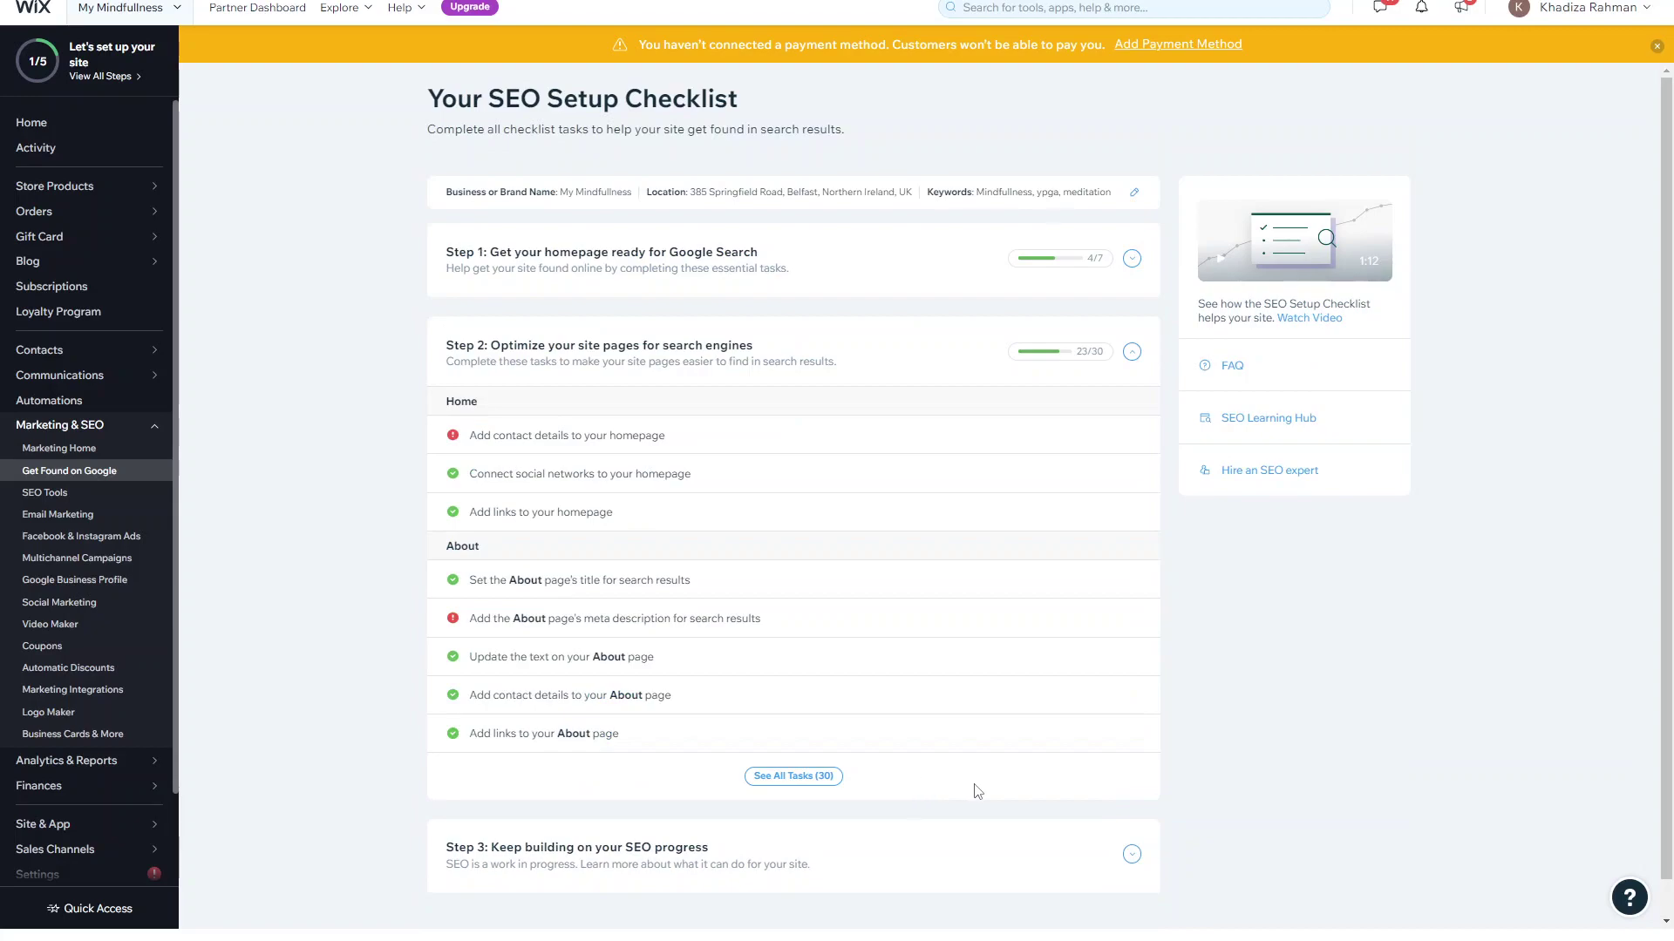
click(793, 776)
scroll(793, 800, down, 10)
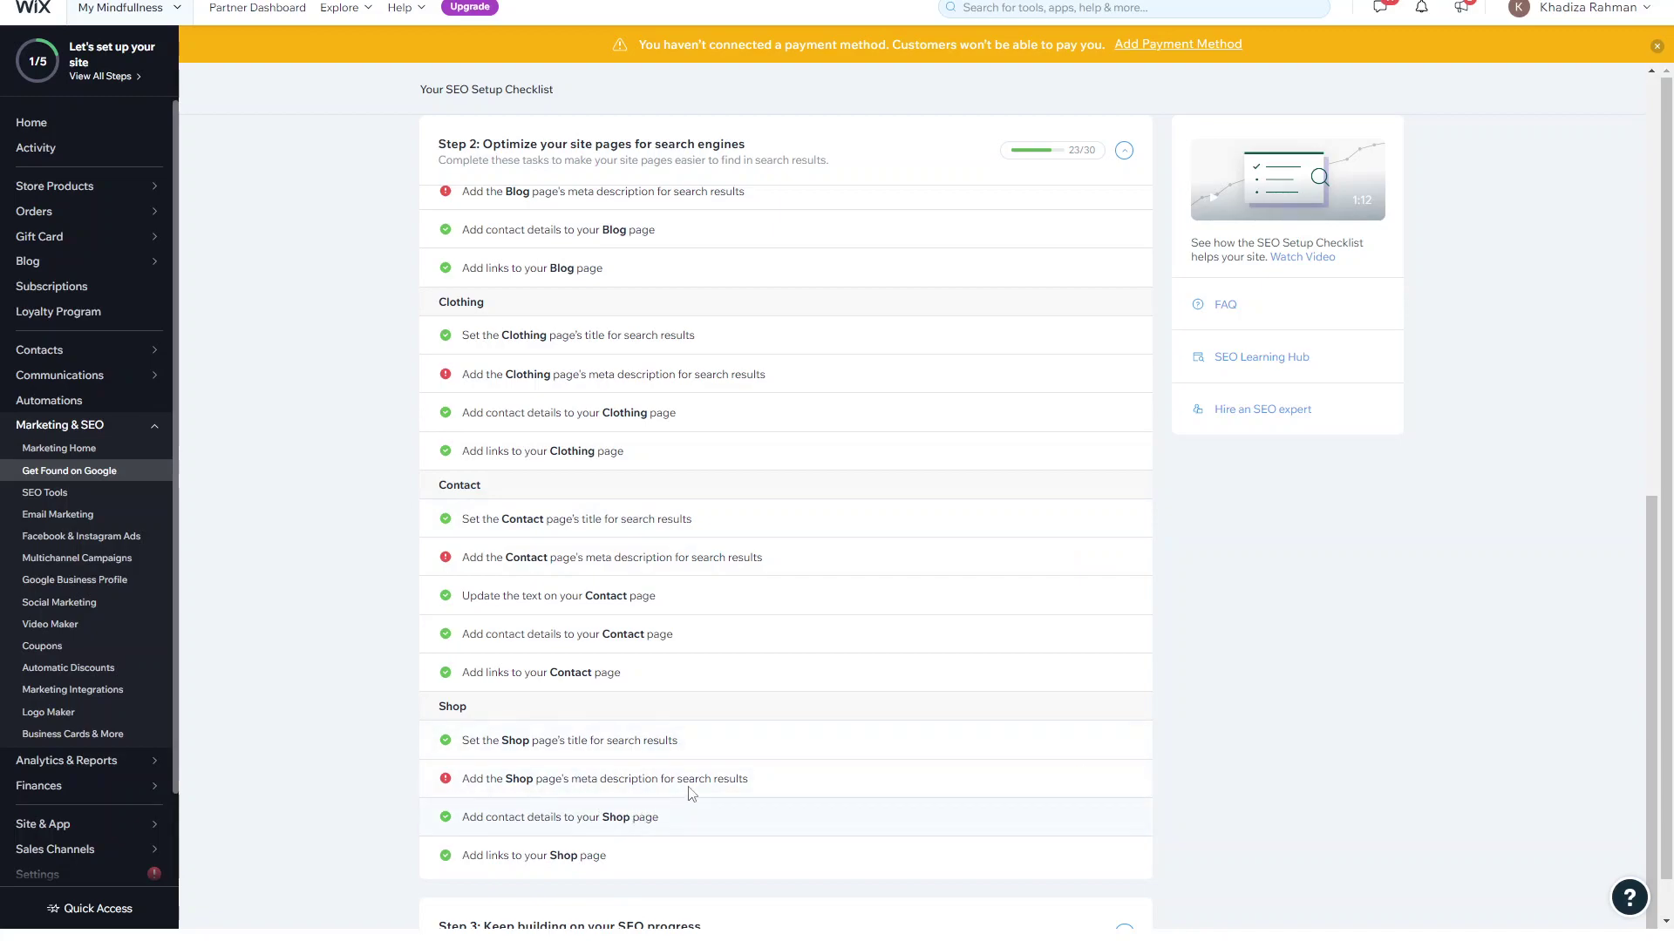
scroll(688, 792, up, 4)
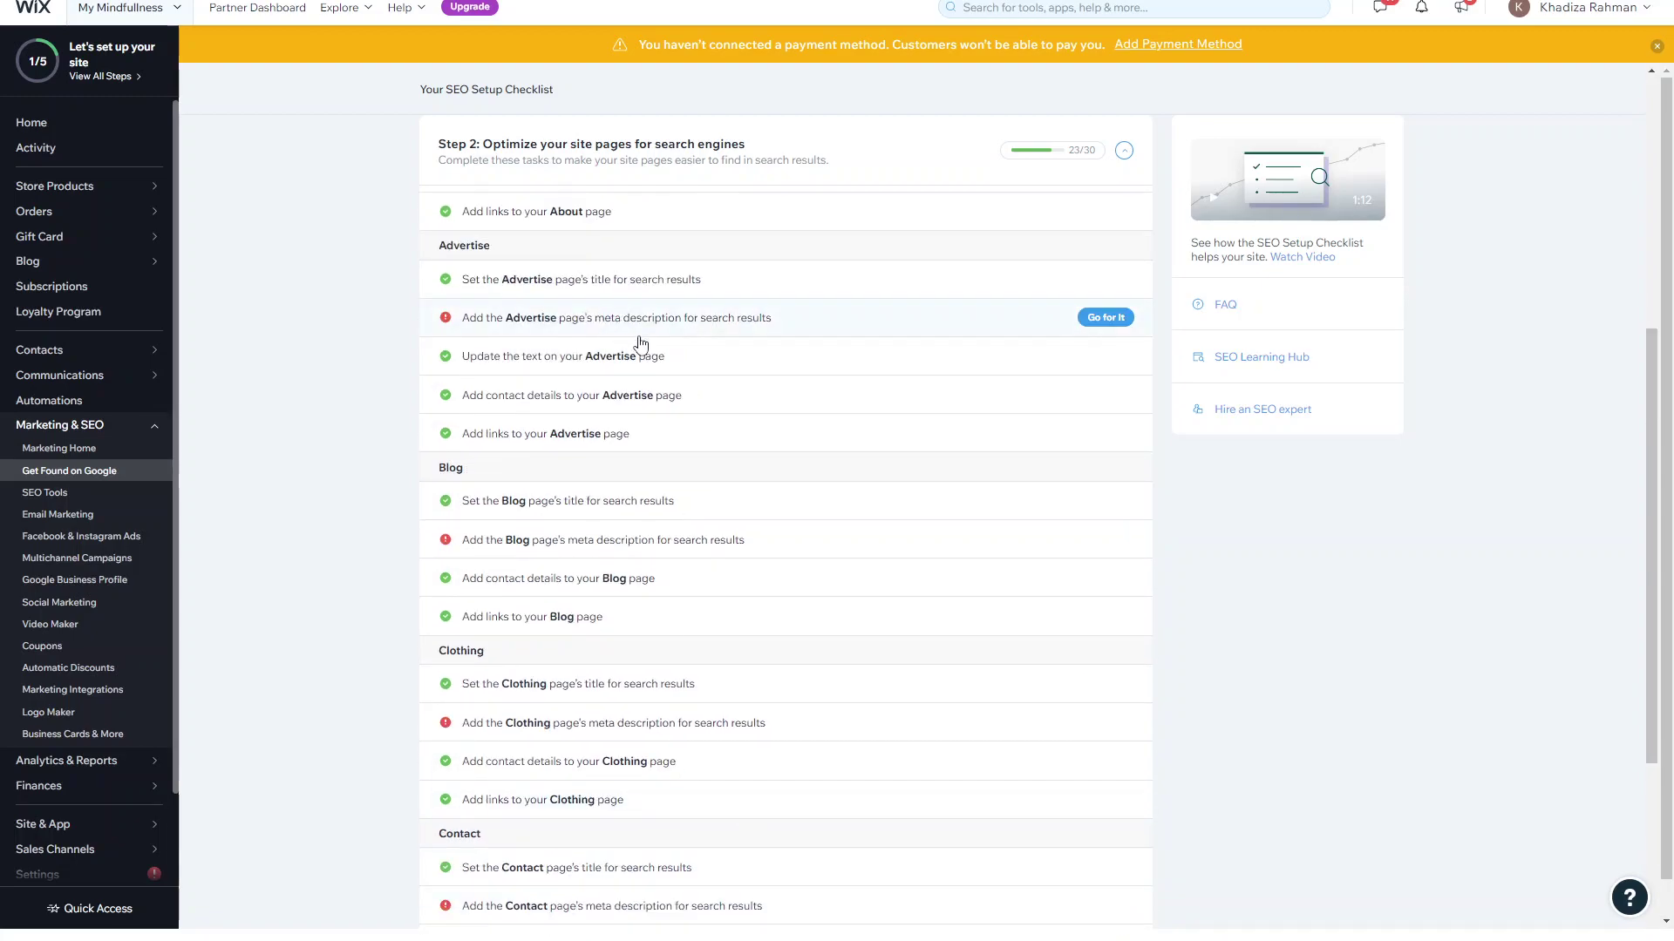
scroll(685, 335, up, 2)
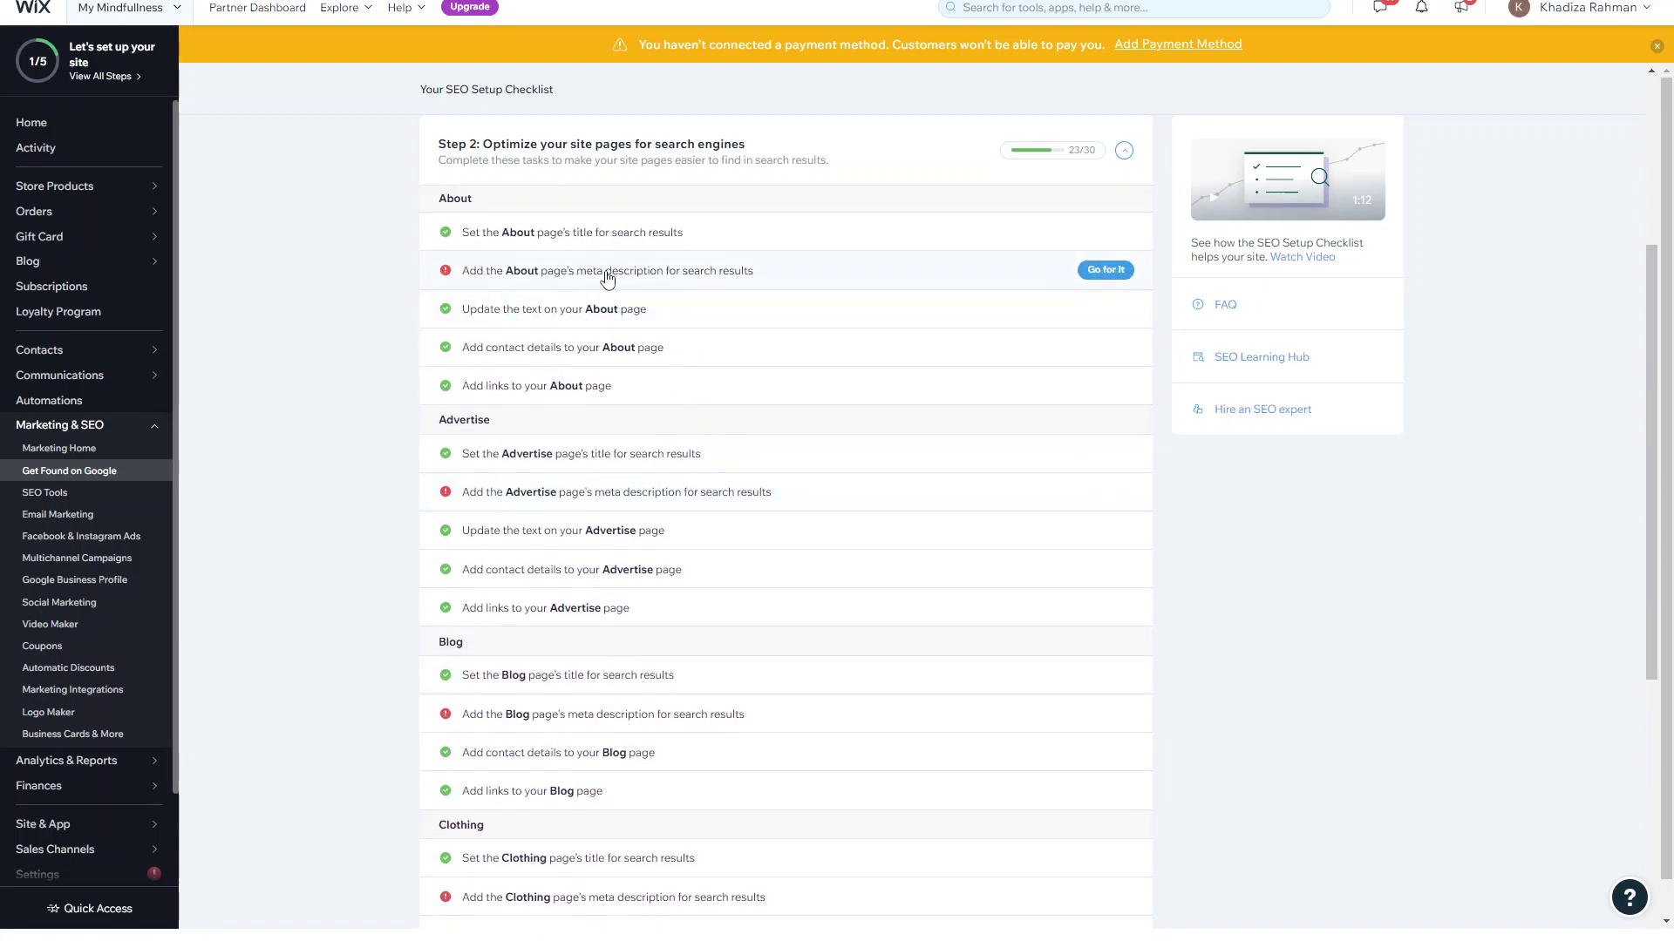
Examine the About page's meta description task and the other pages' tasks, and collapse the task without entering a description.
click(797, 277)
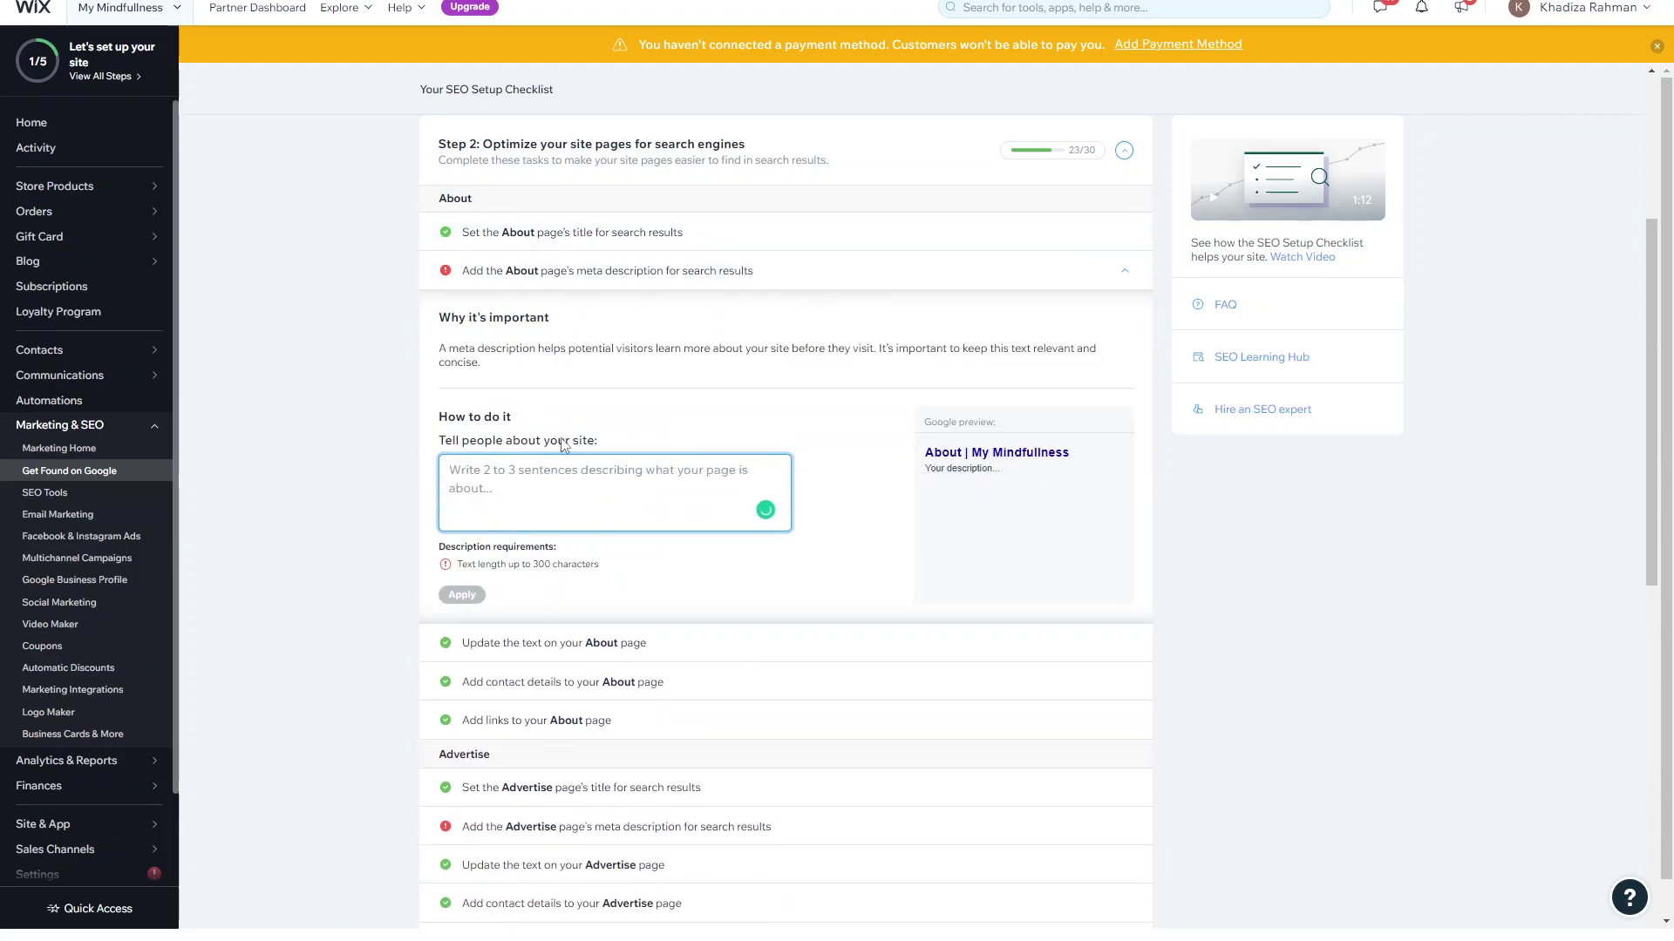
scroll(703, 545, down, 1)
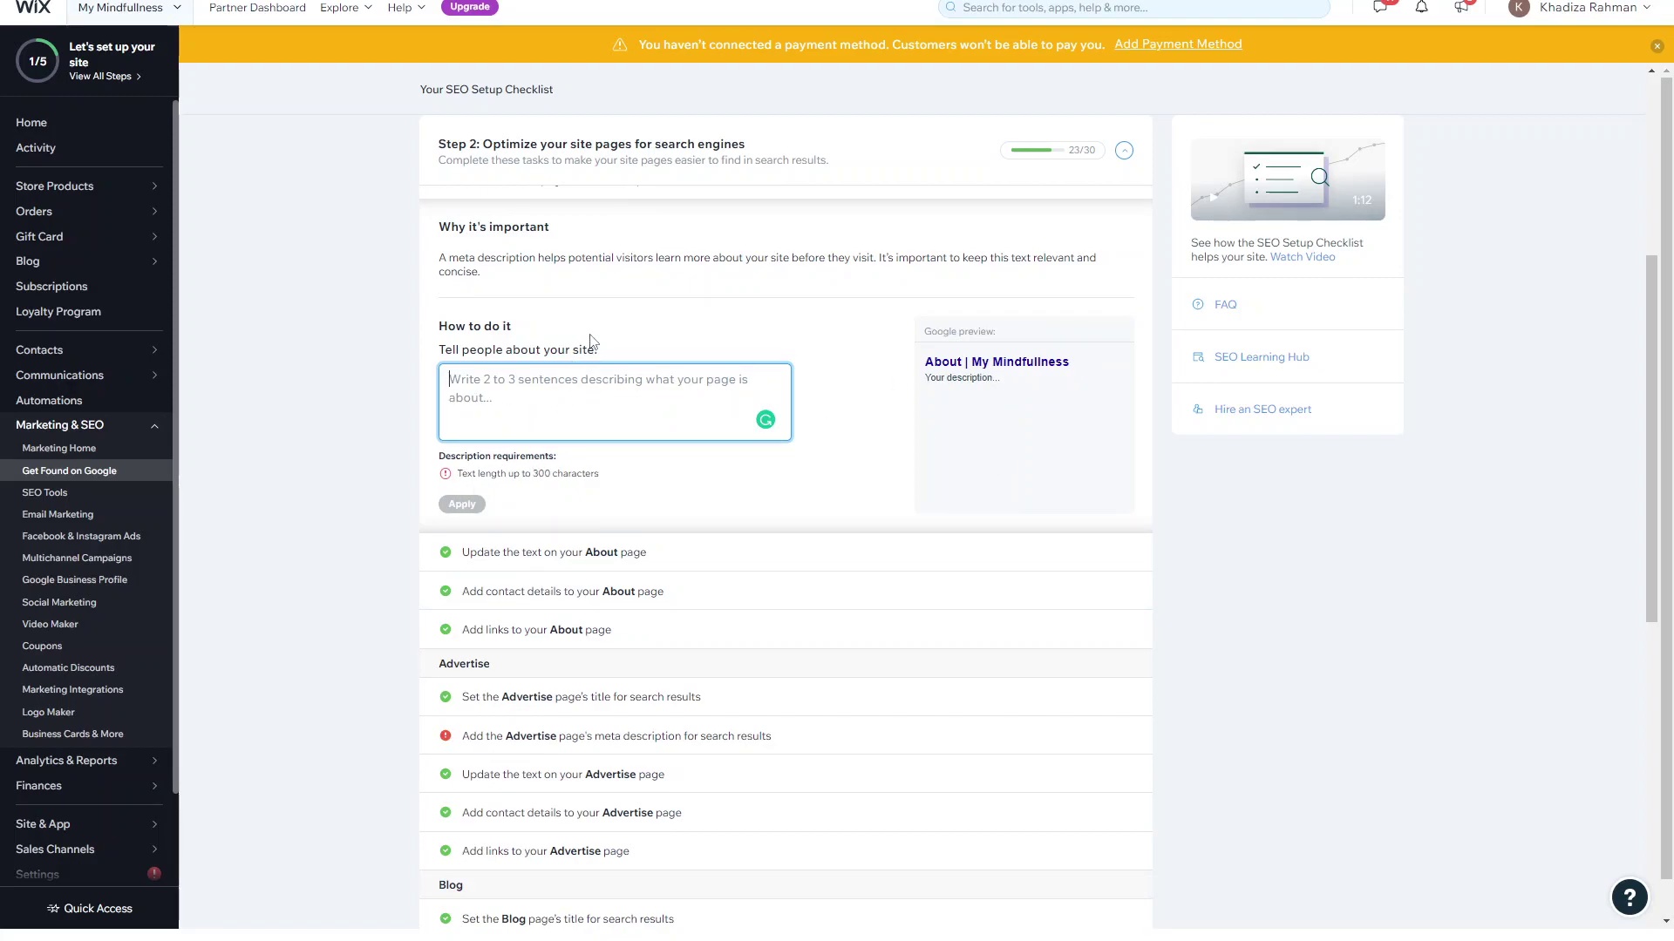
scroll(594, 572, down, 10)
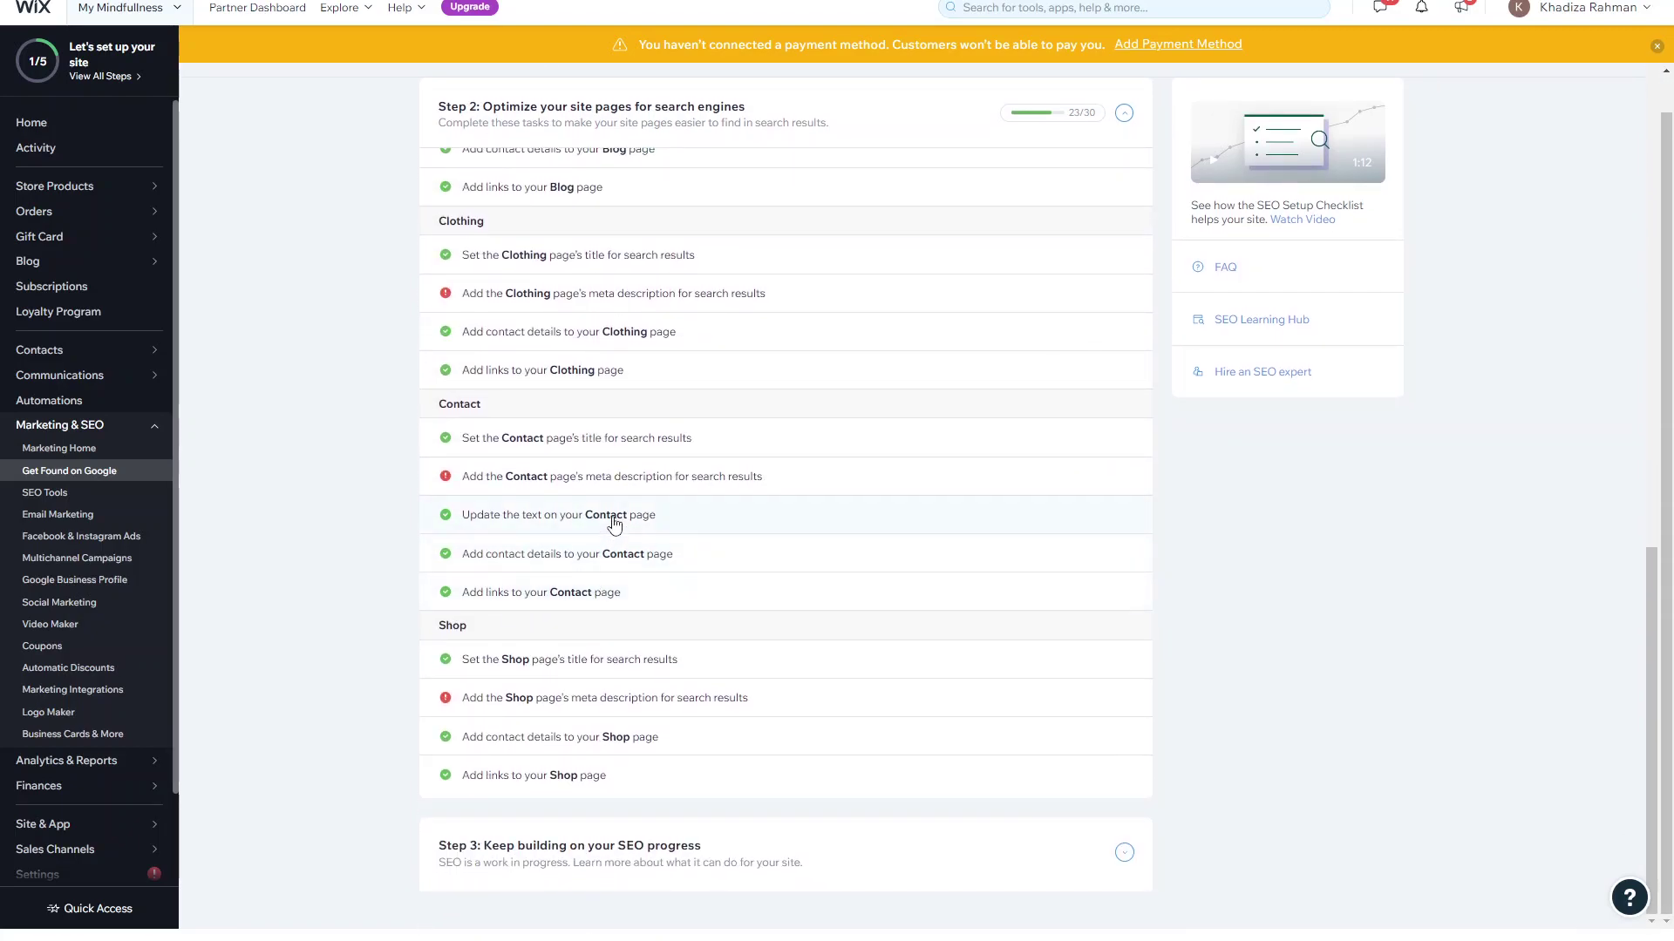
scroll(629, 504, up, 10)
scroll(632, 501, up, 7)
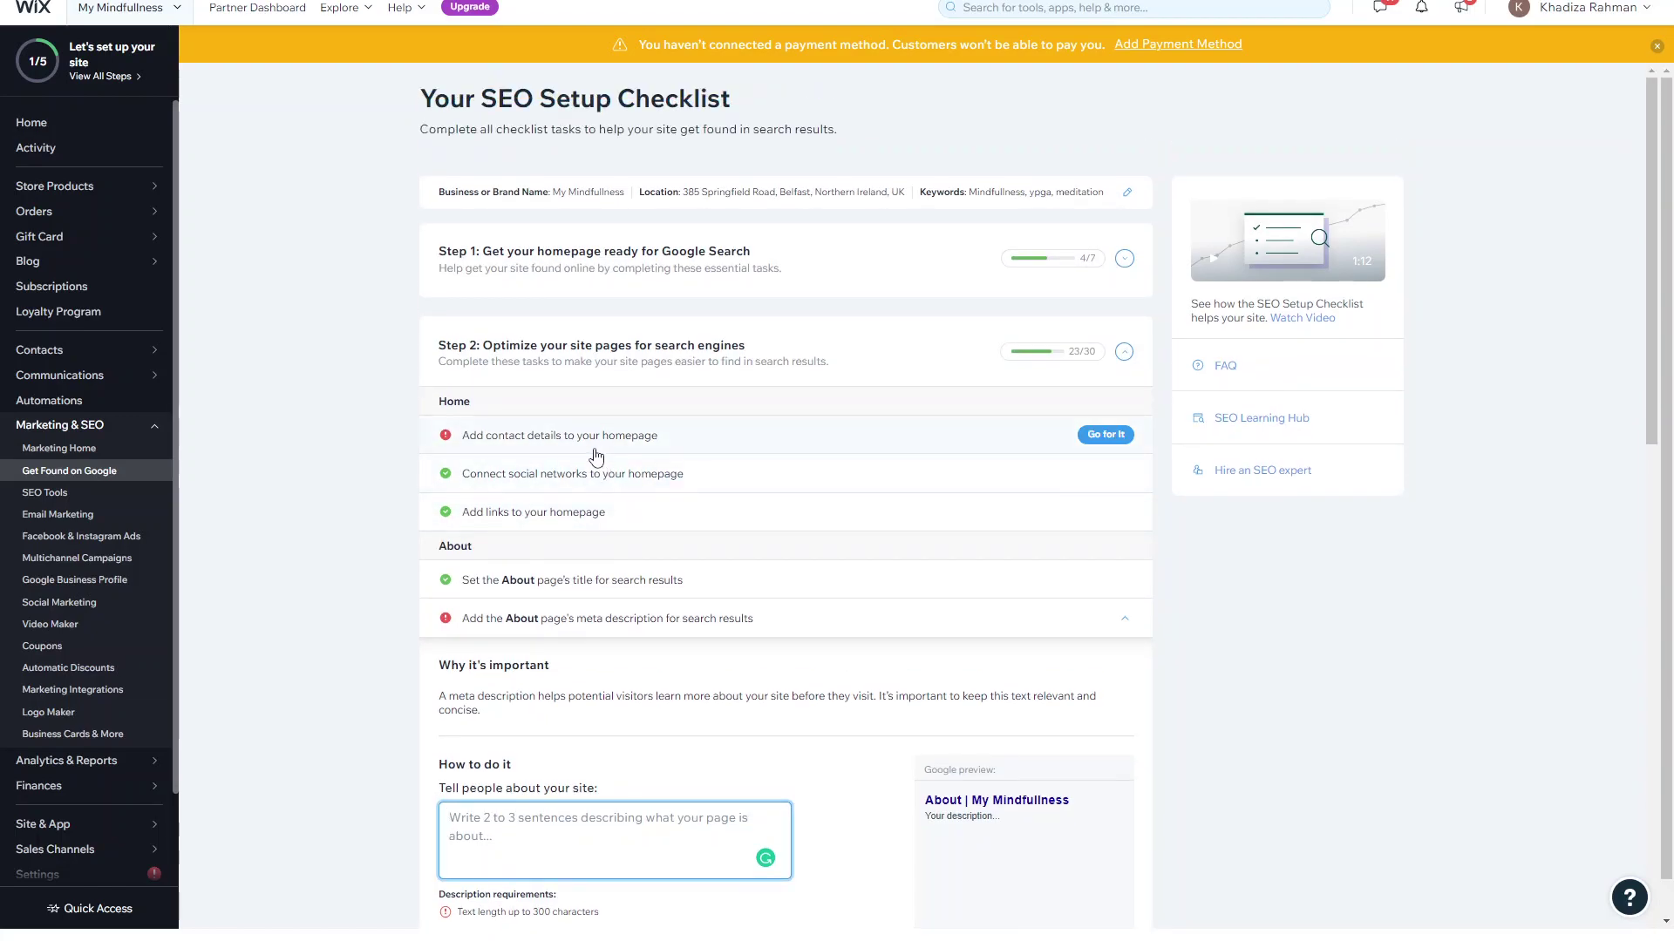
scroll(588, 392, down, 1)
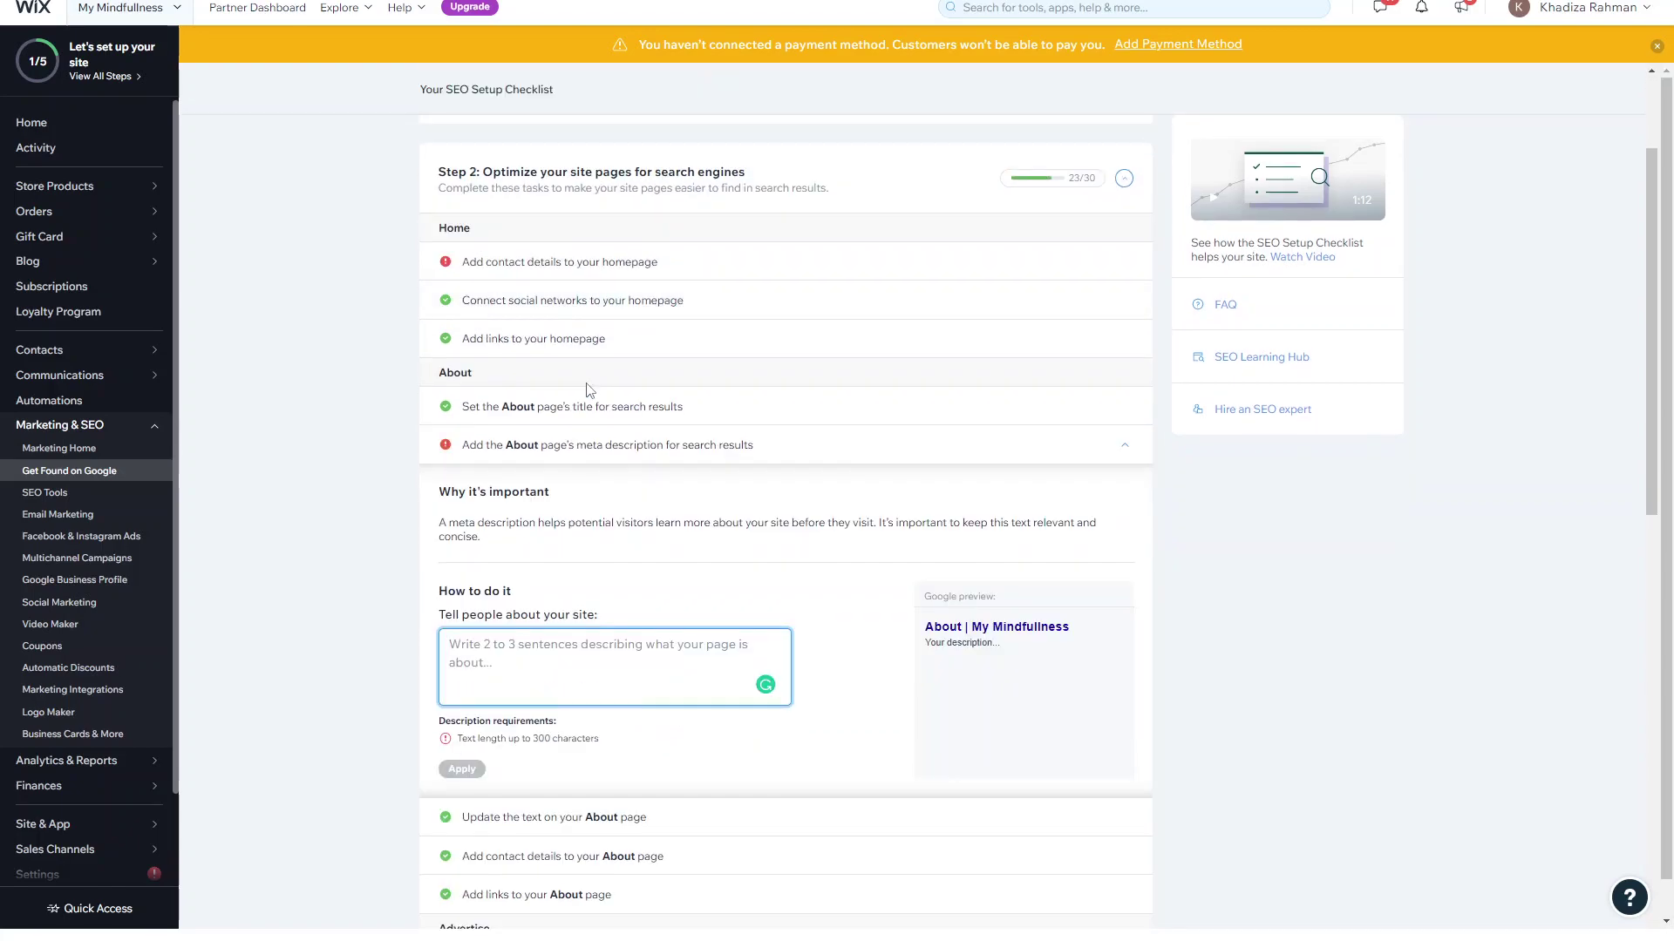
scroll(589, 390, up, 1)
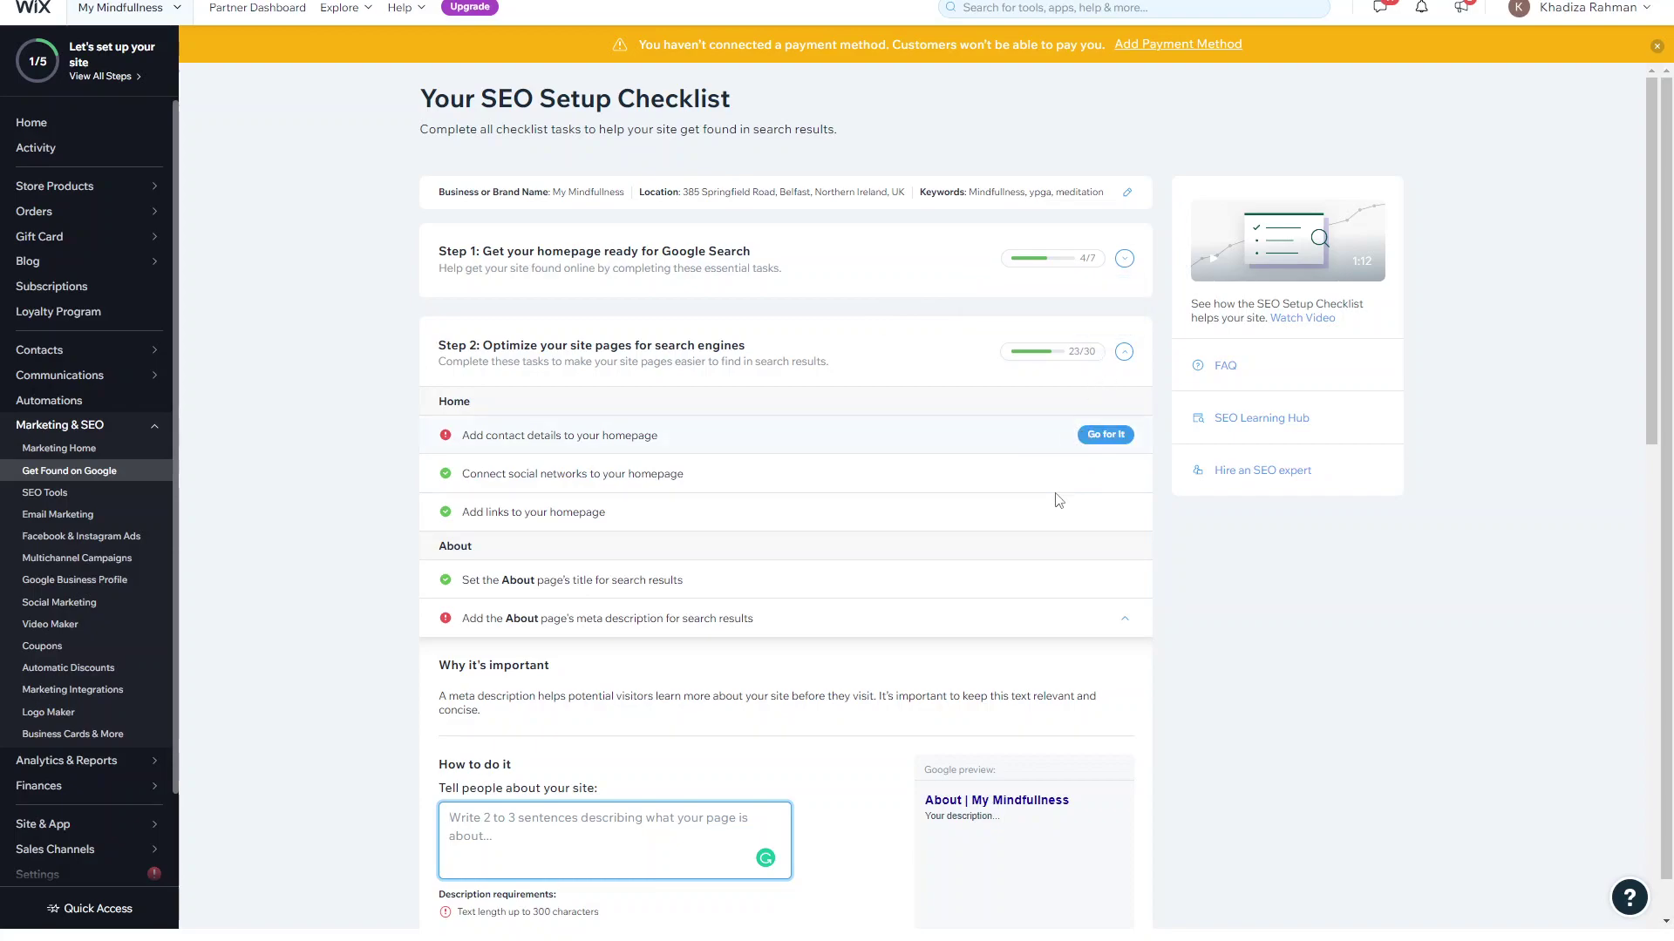
click(954, 634)
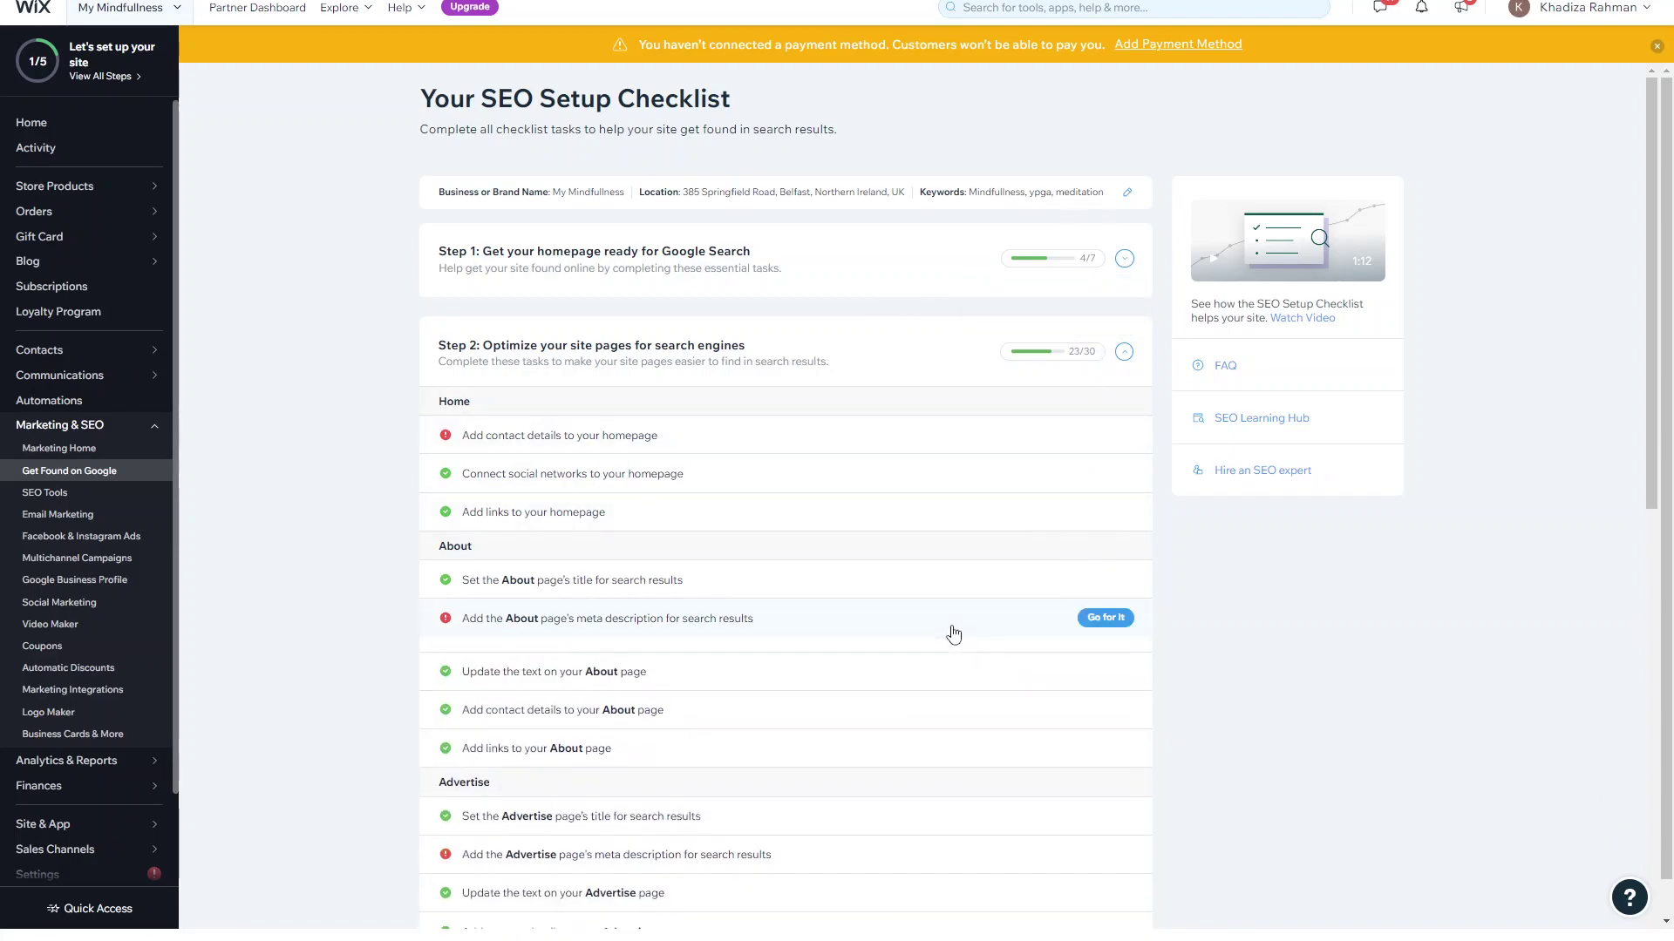